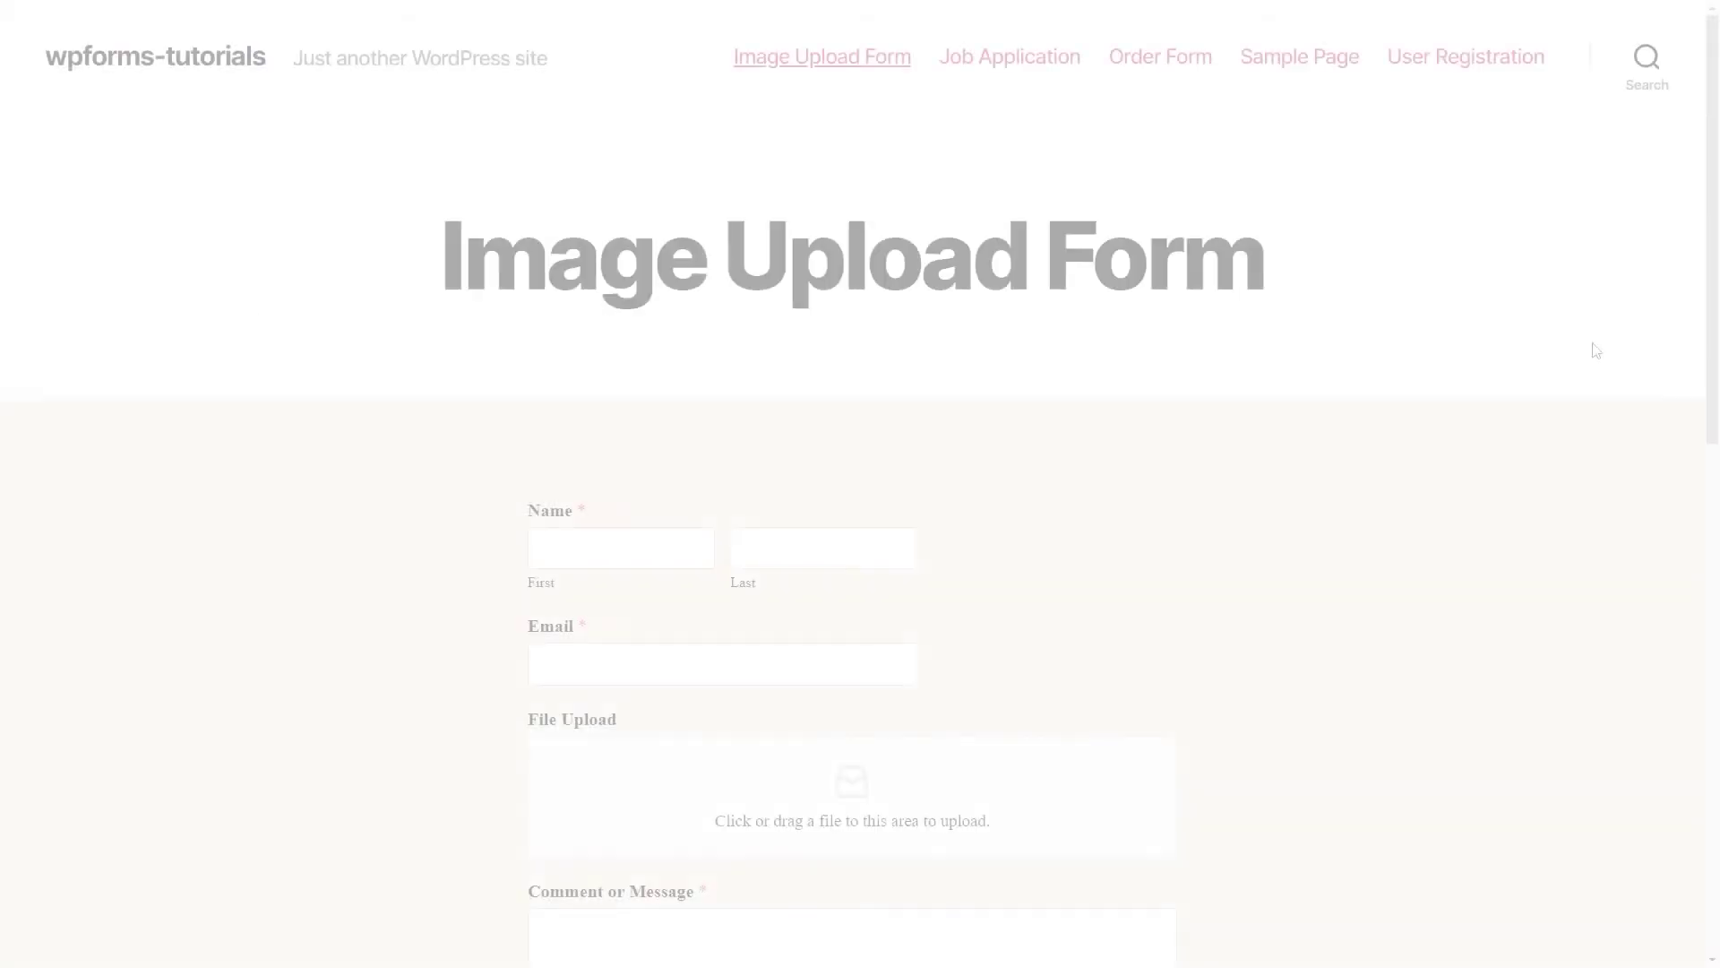
Fill in the submitter's first name, last name and e-mail address on the form.
click(650, 561)
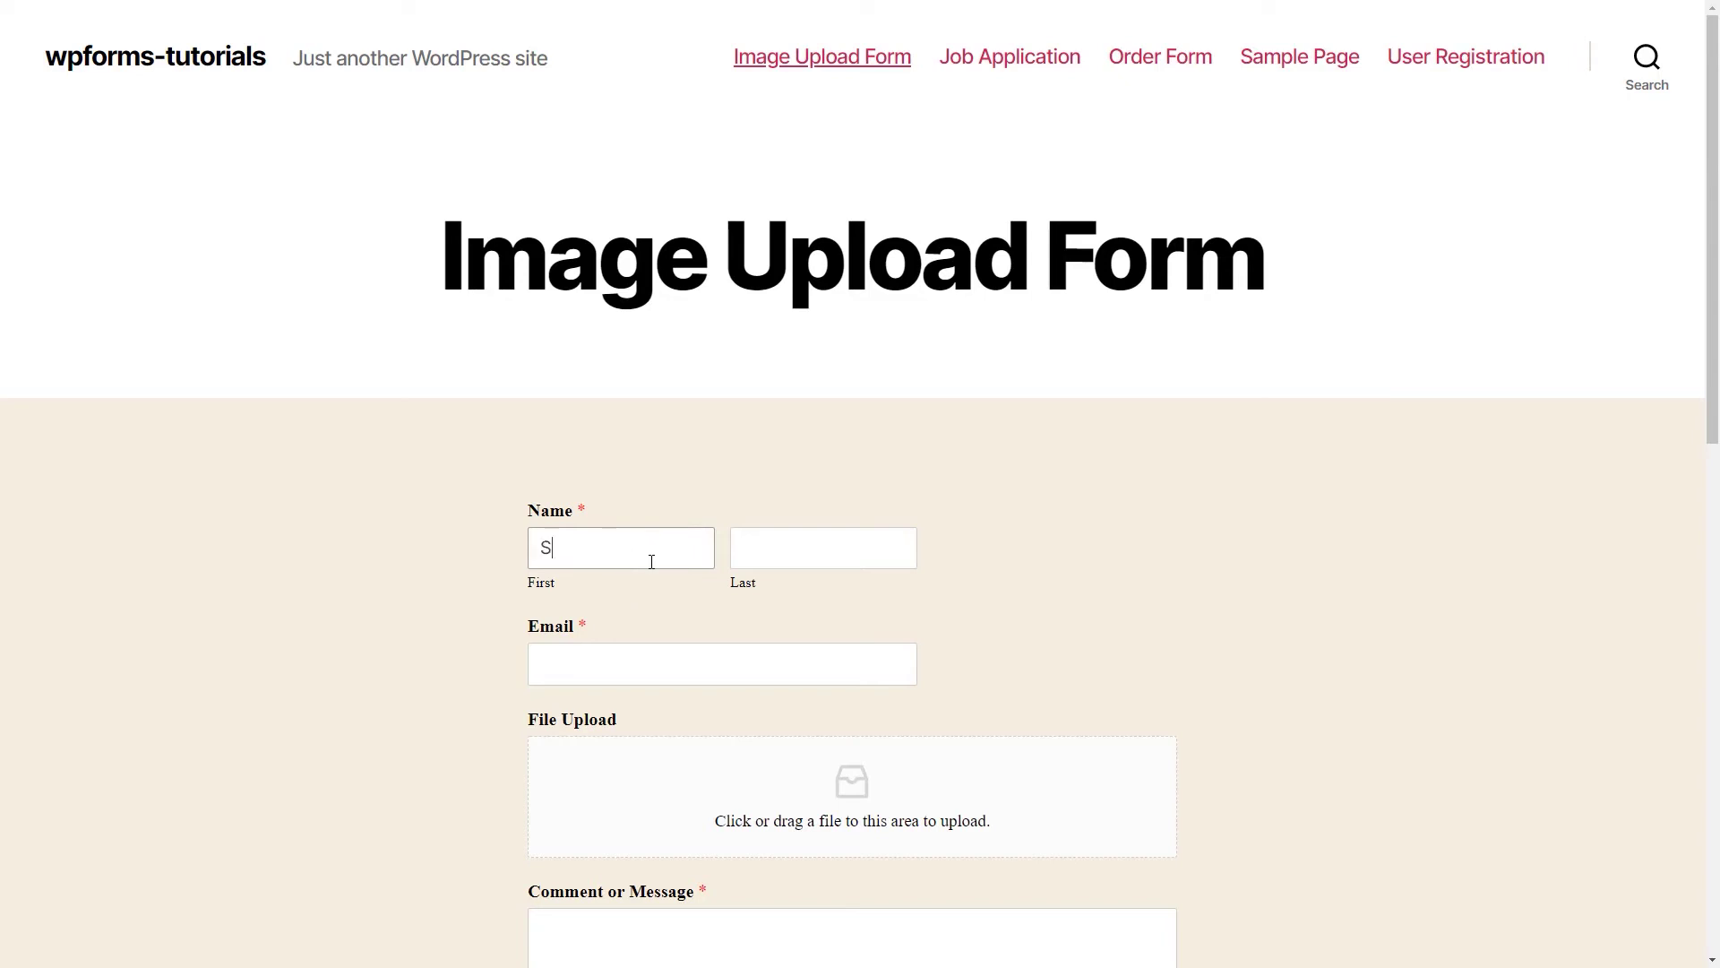
key(Tab)
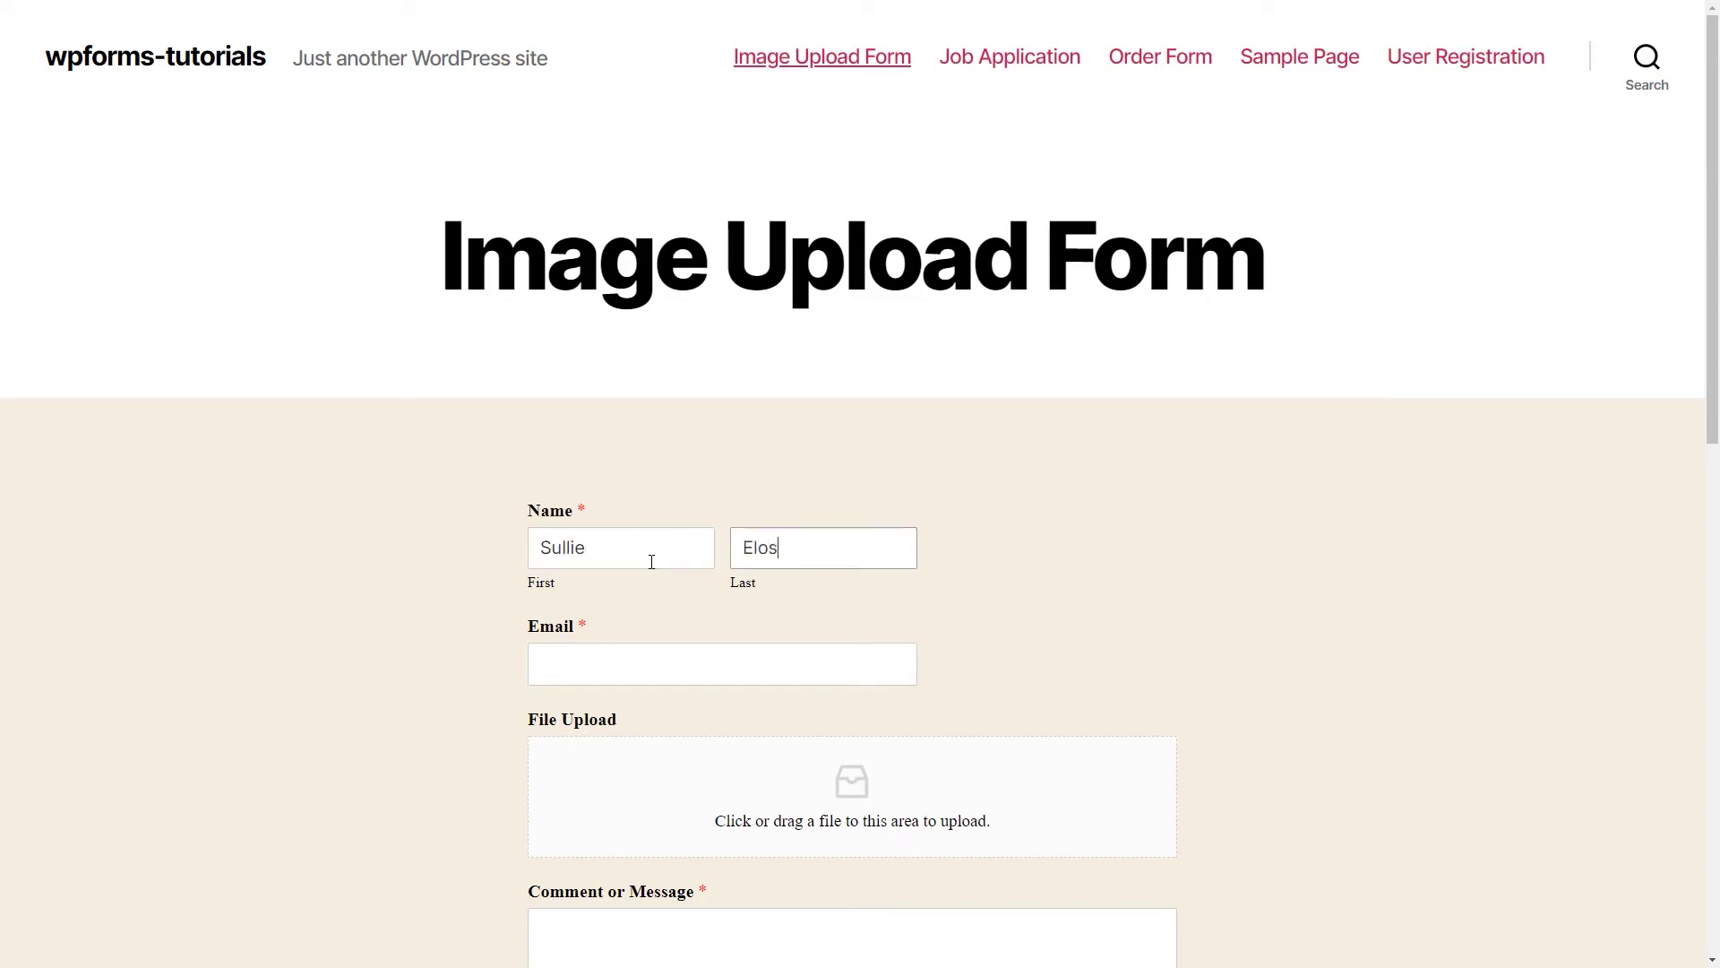
key(Tab)
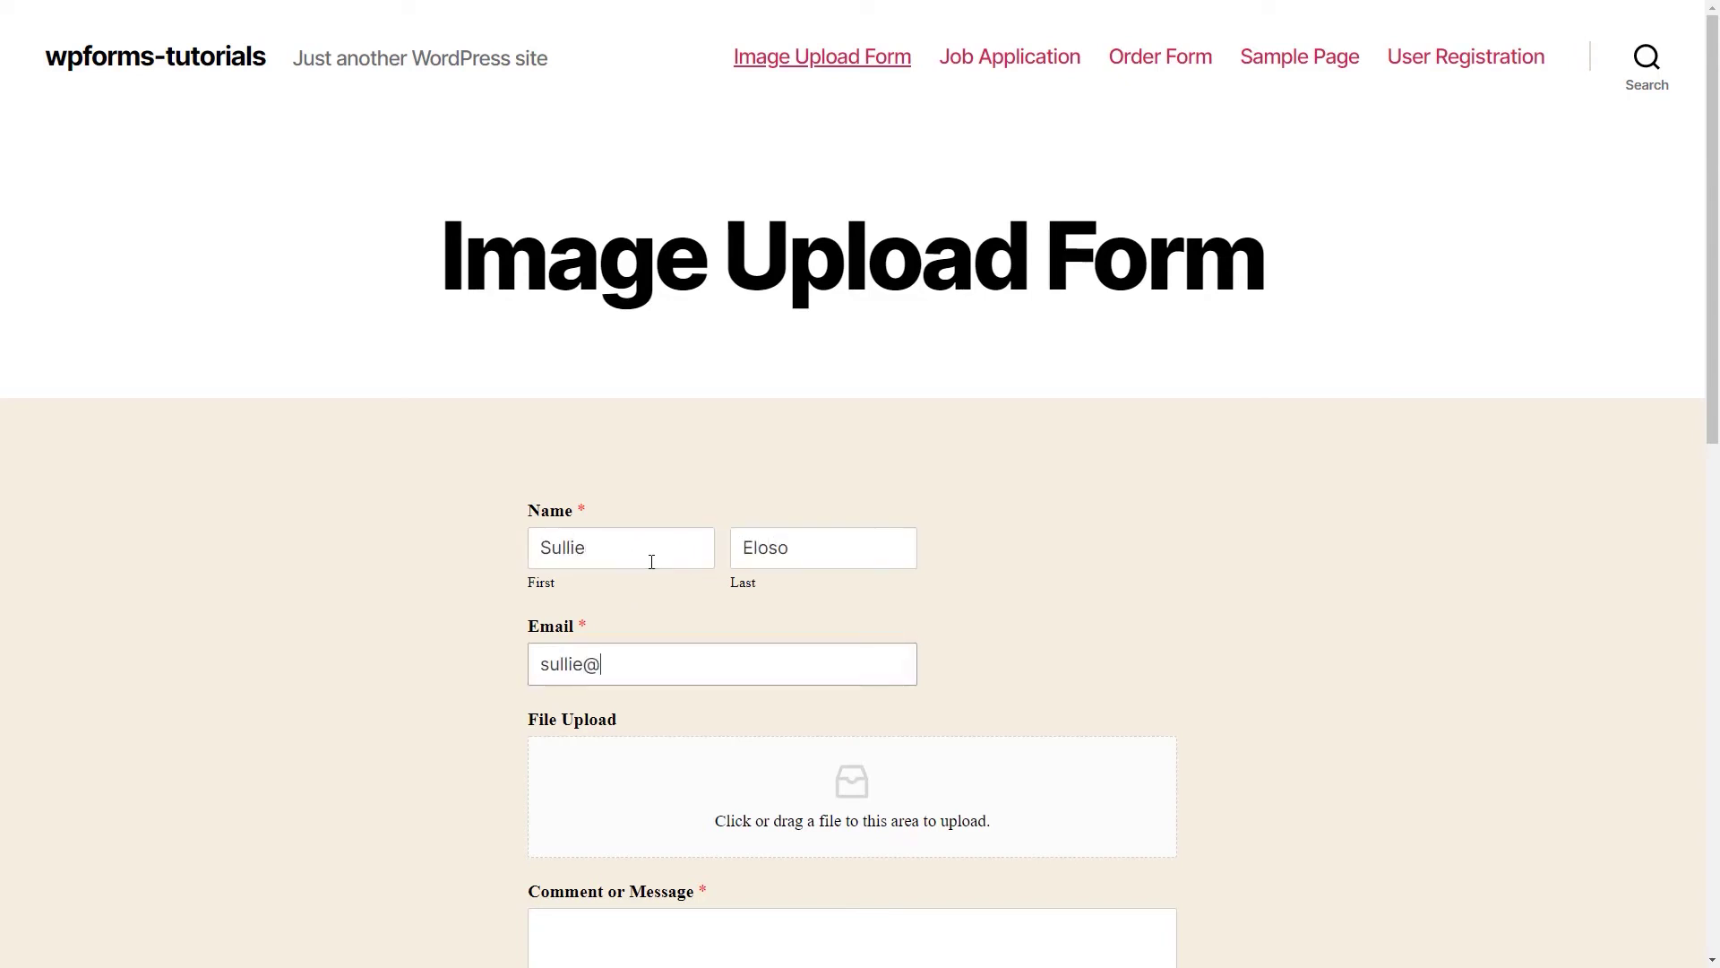
Attach WPForms-Logo-Text-xl.png, add the comment 'Thank you!', and submit the form.
scroll(654, 561, down, 3)
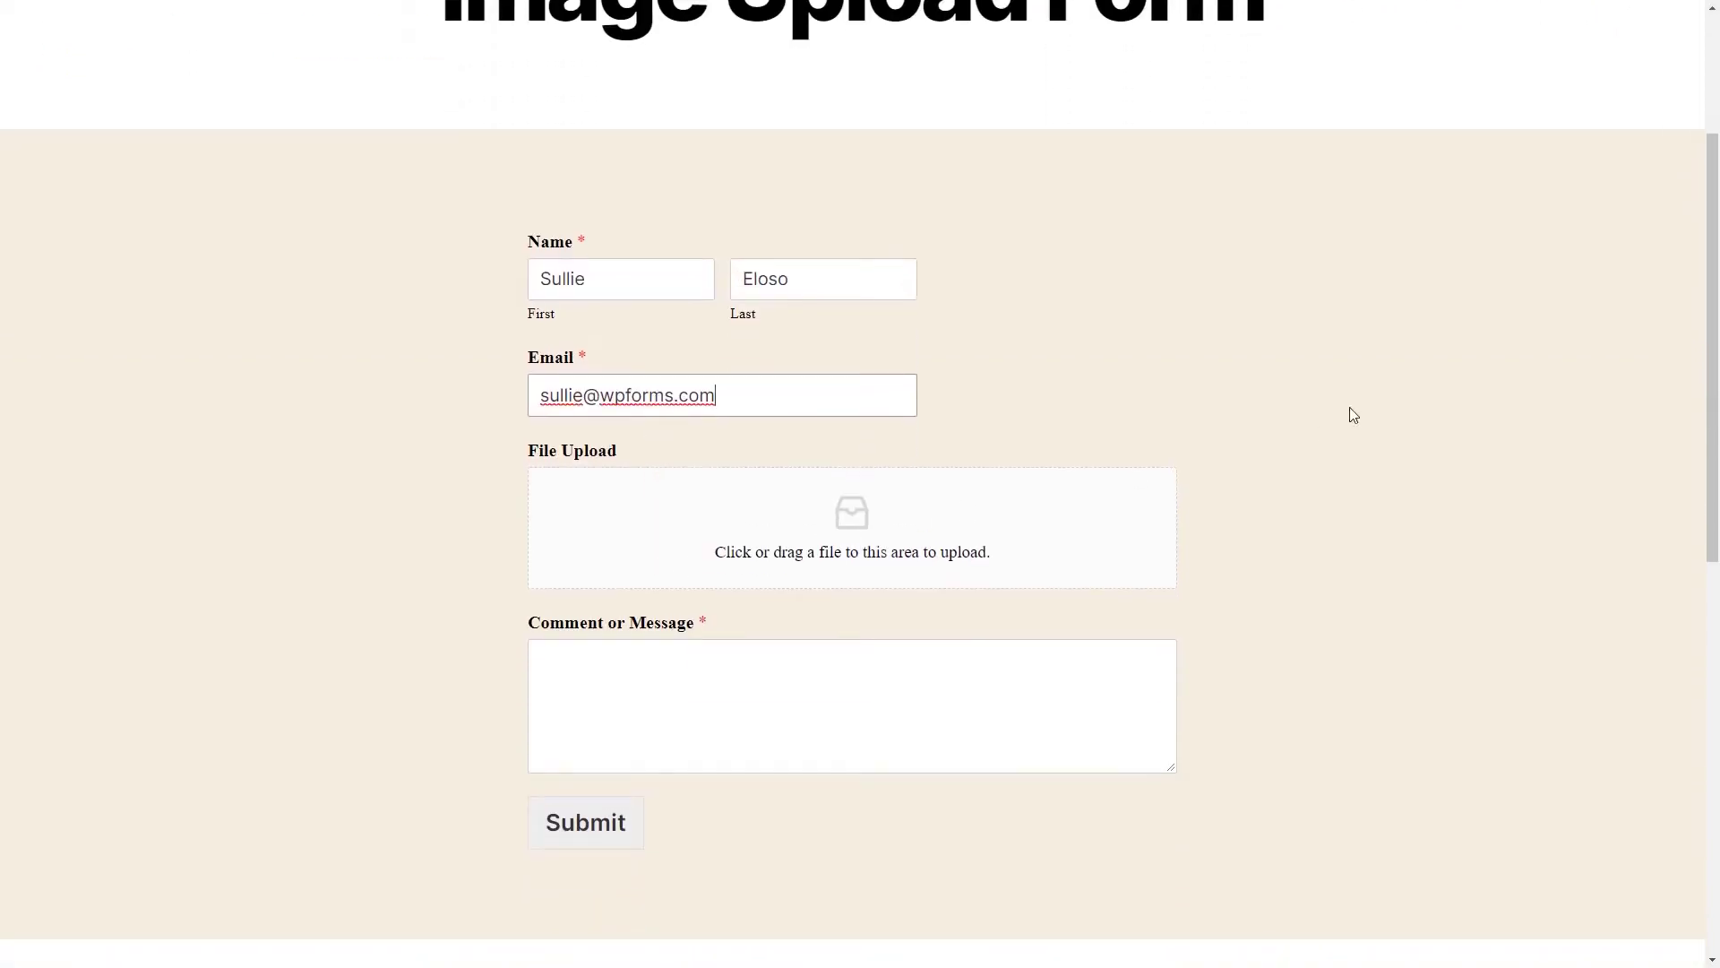
drag(1640, 261, 1035, 517)
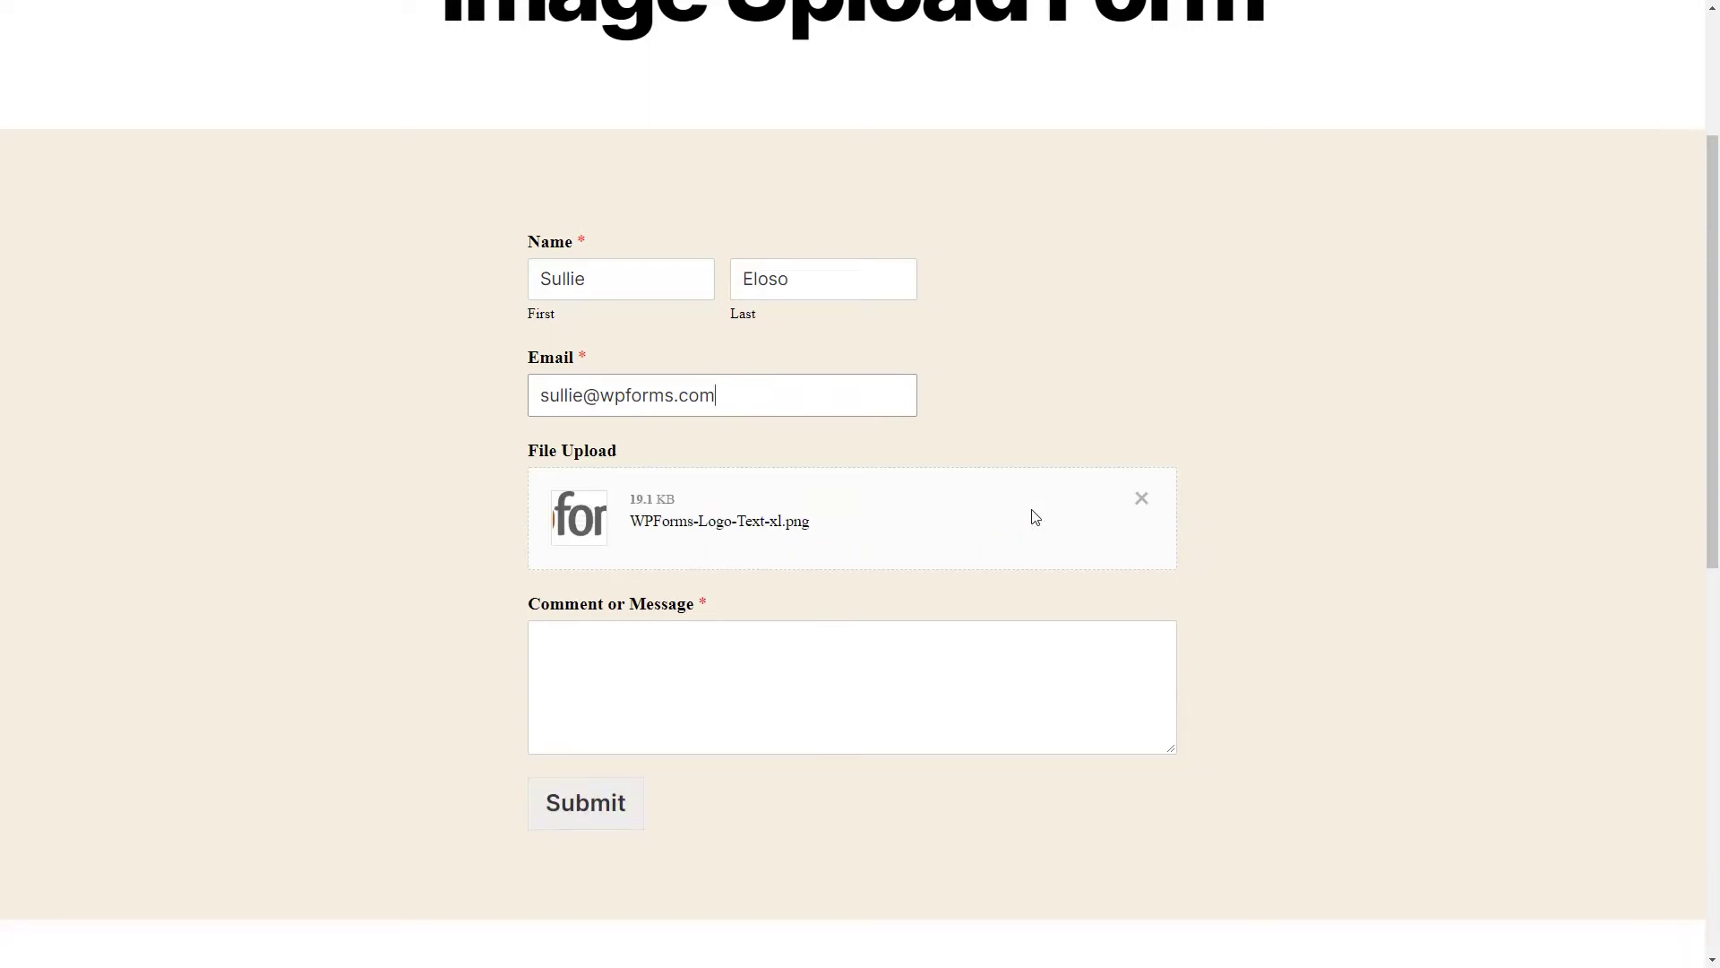
click(874, 647)
text(Thank)
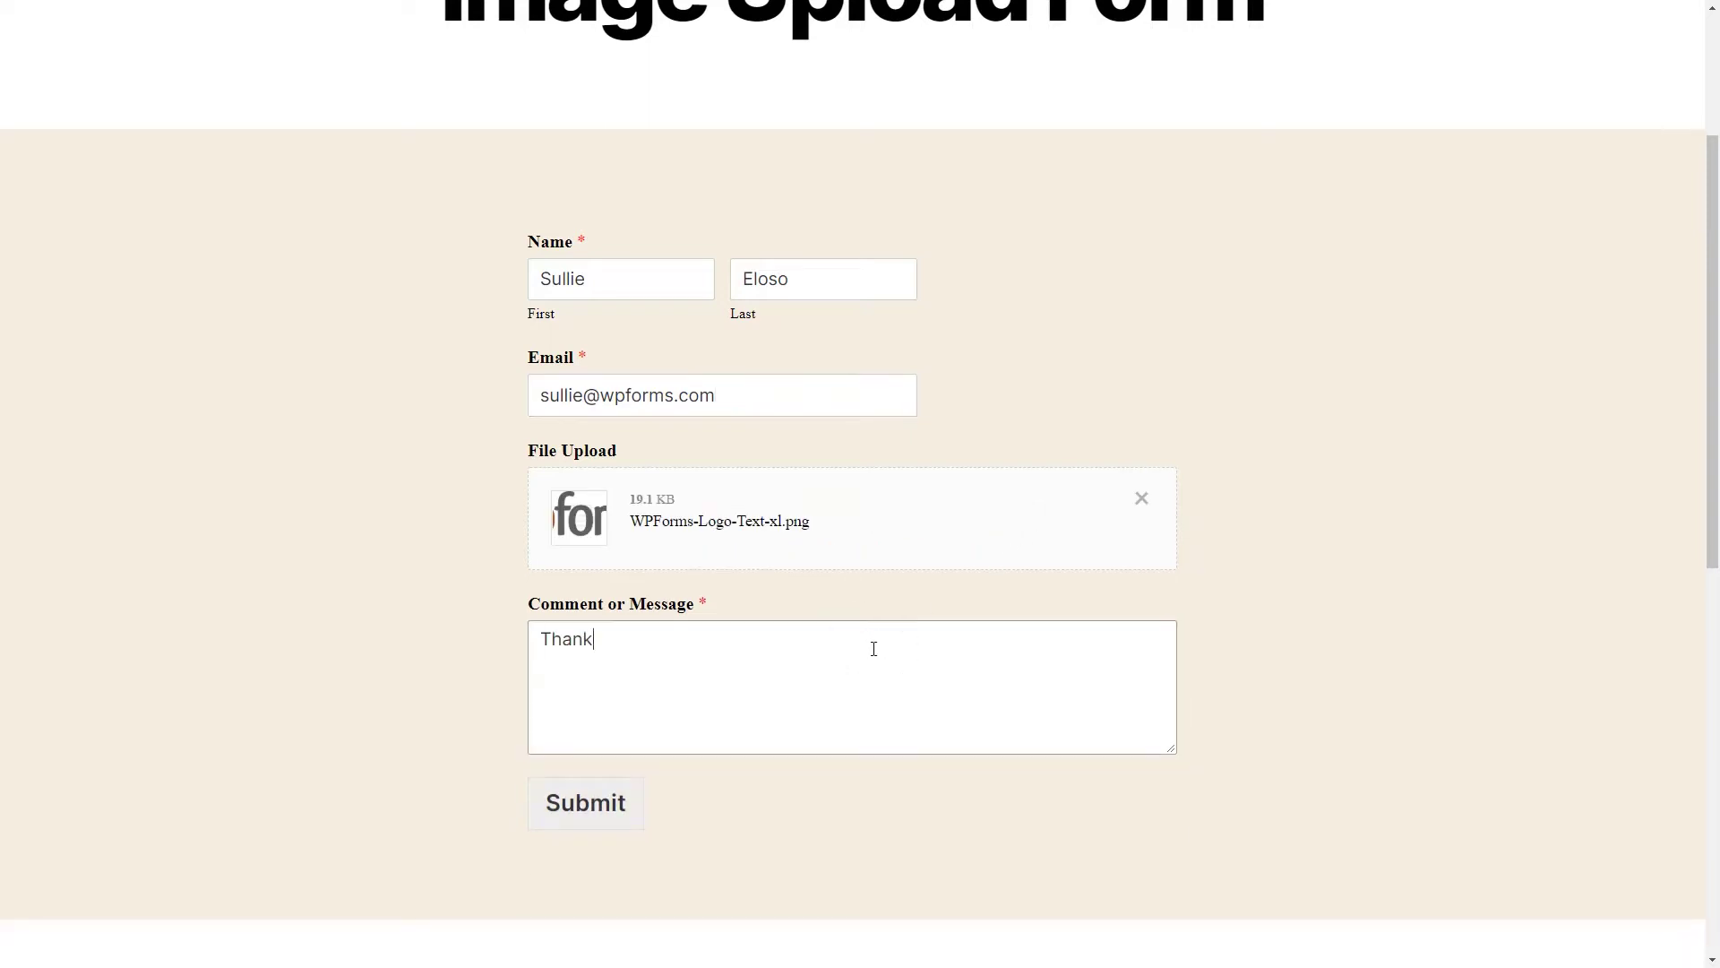
text( you!)
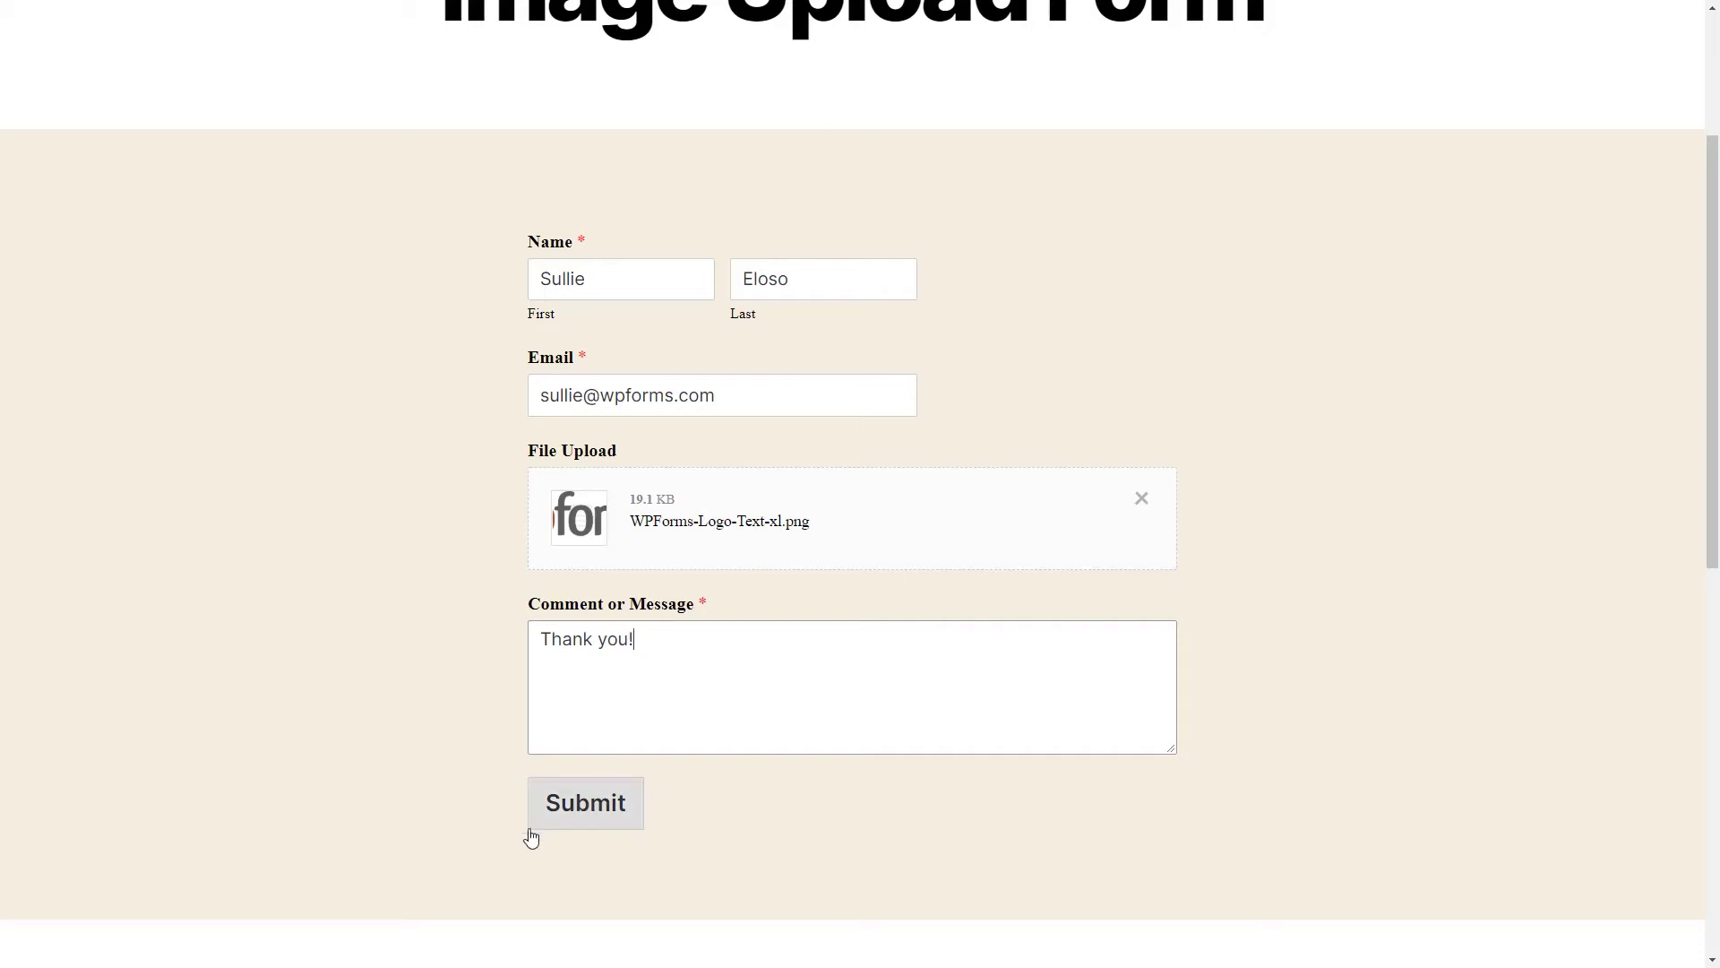
click(535, 820)
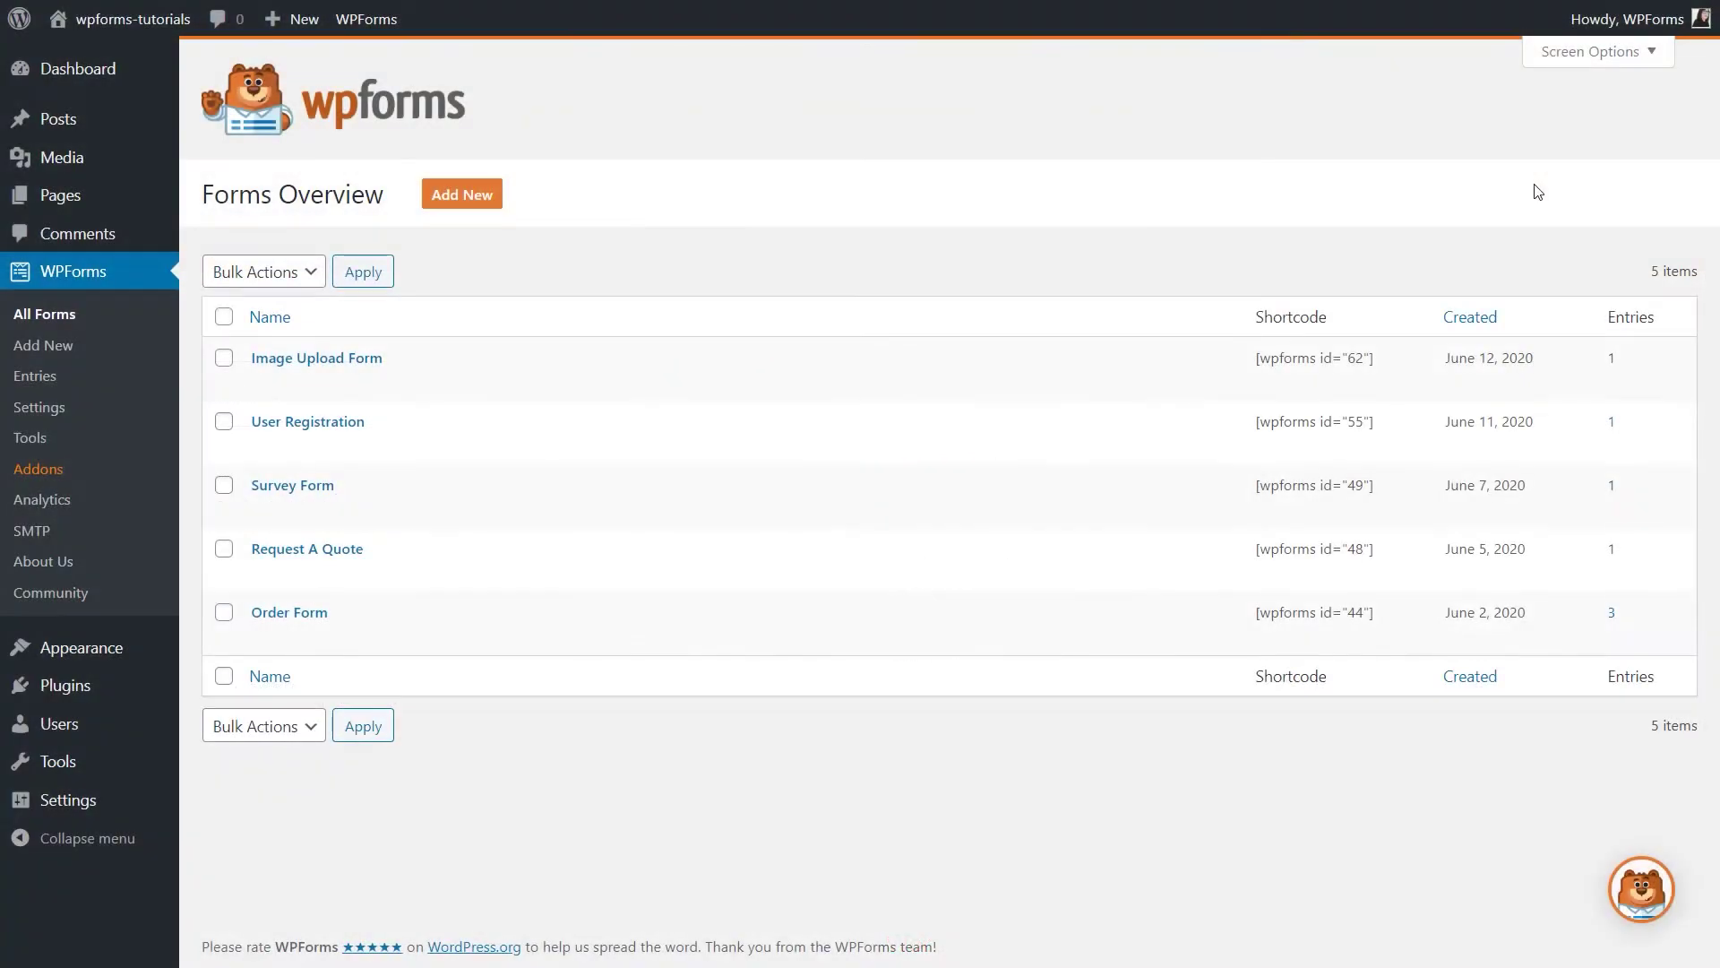
View the Image Upload Form entry, then open the uploaded logo image in the Media Library.
click(310, 387)
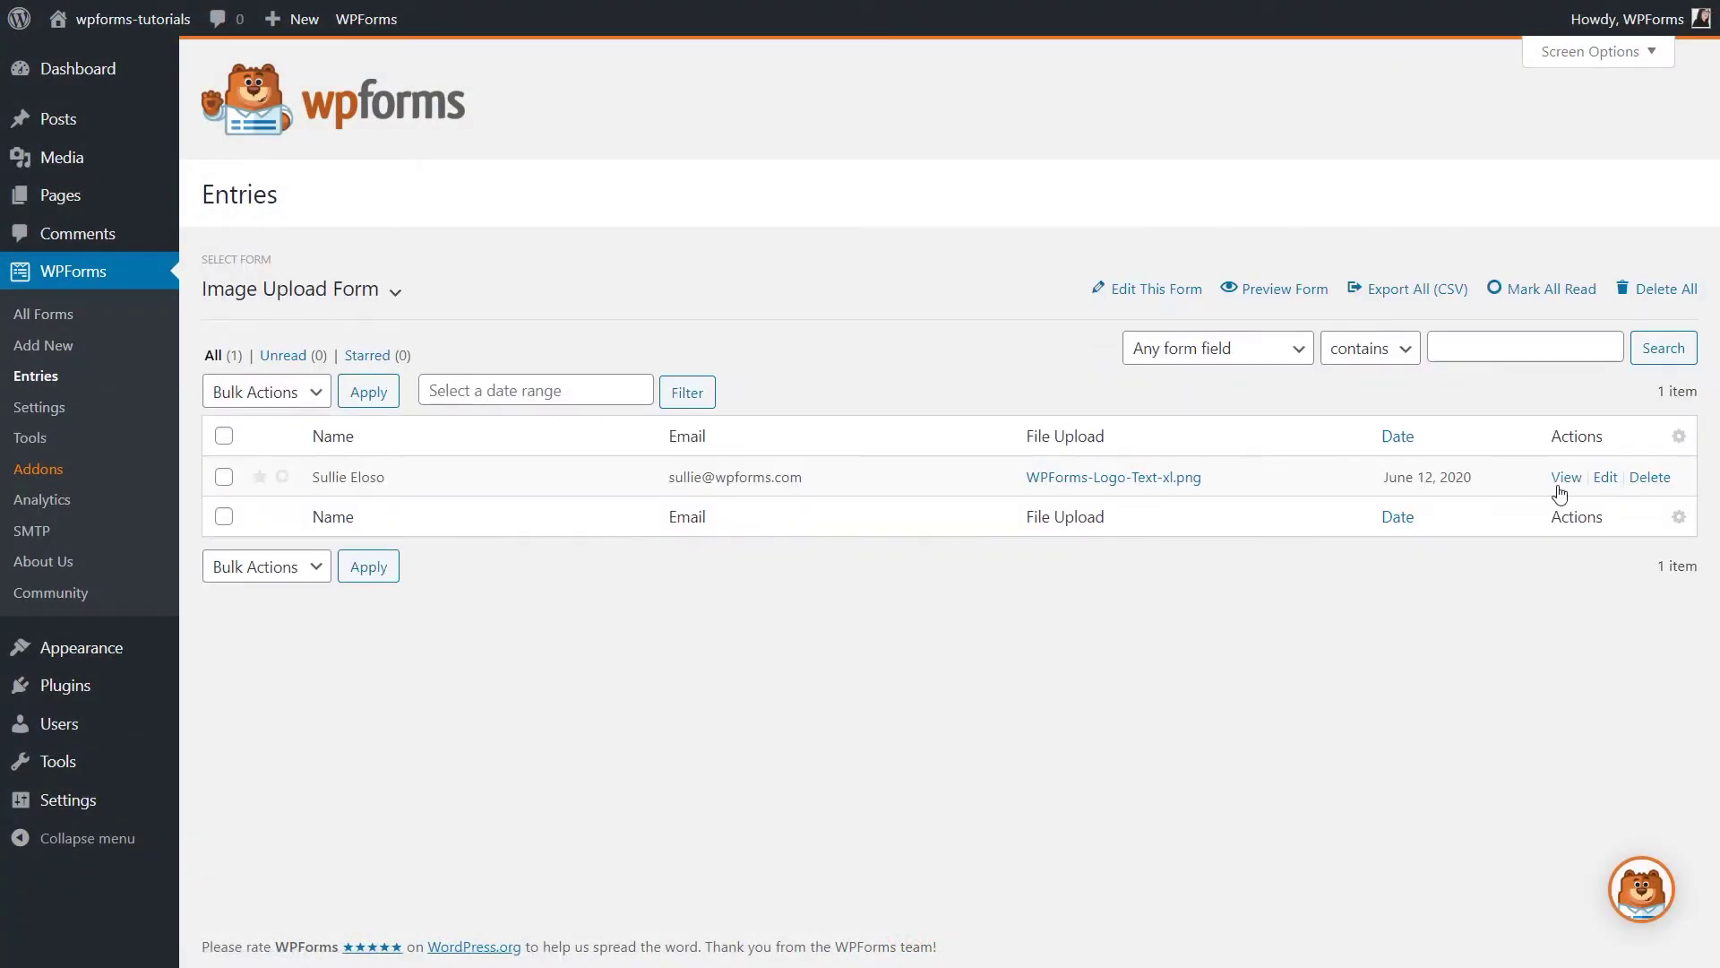
click(1563, 479)
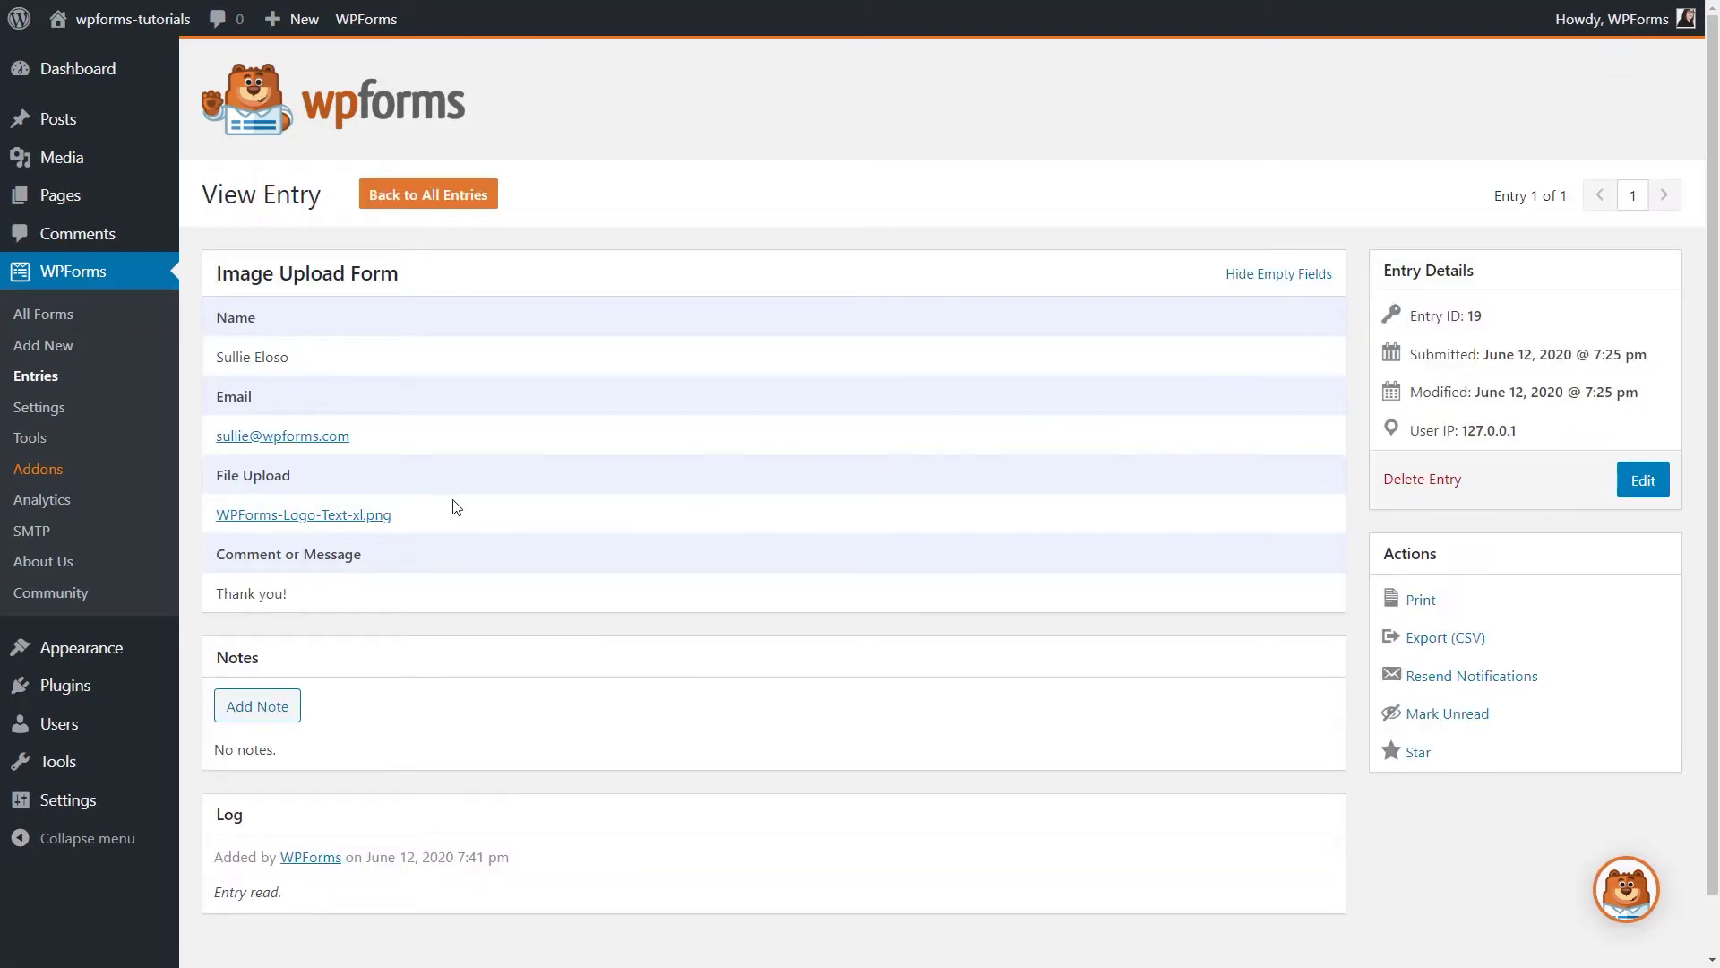
click(423, 512)
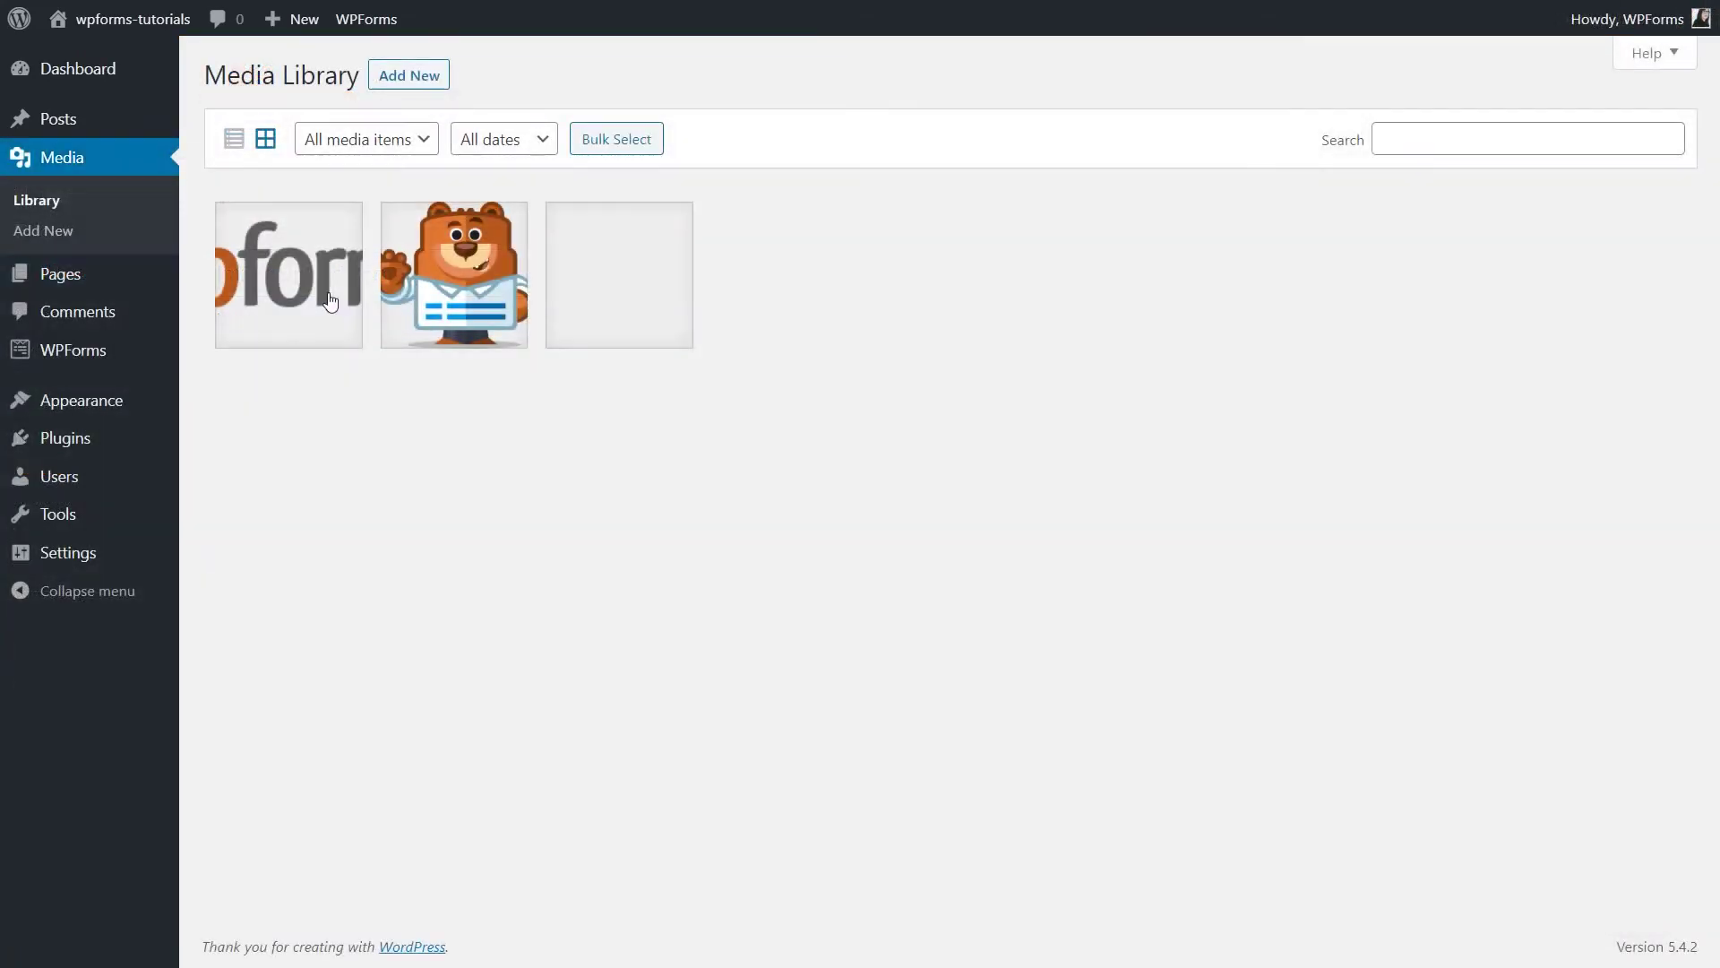
click(329, 301)
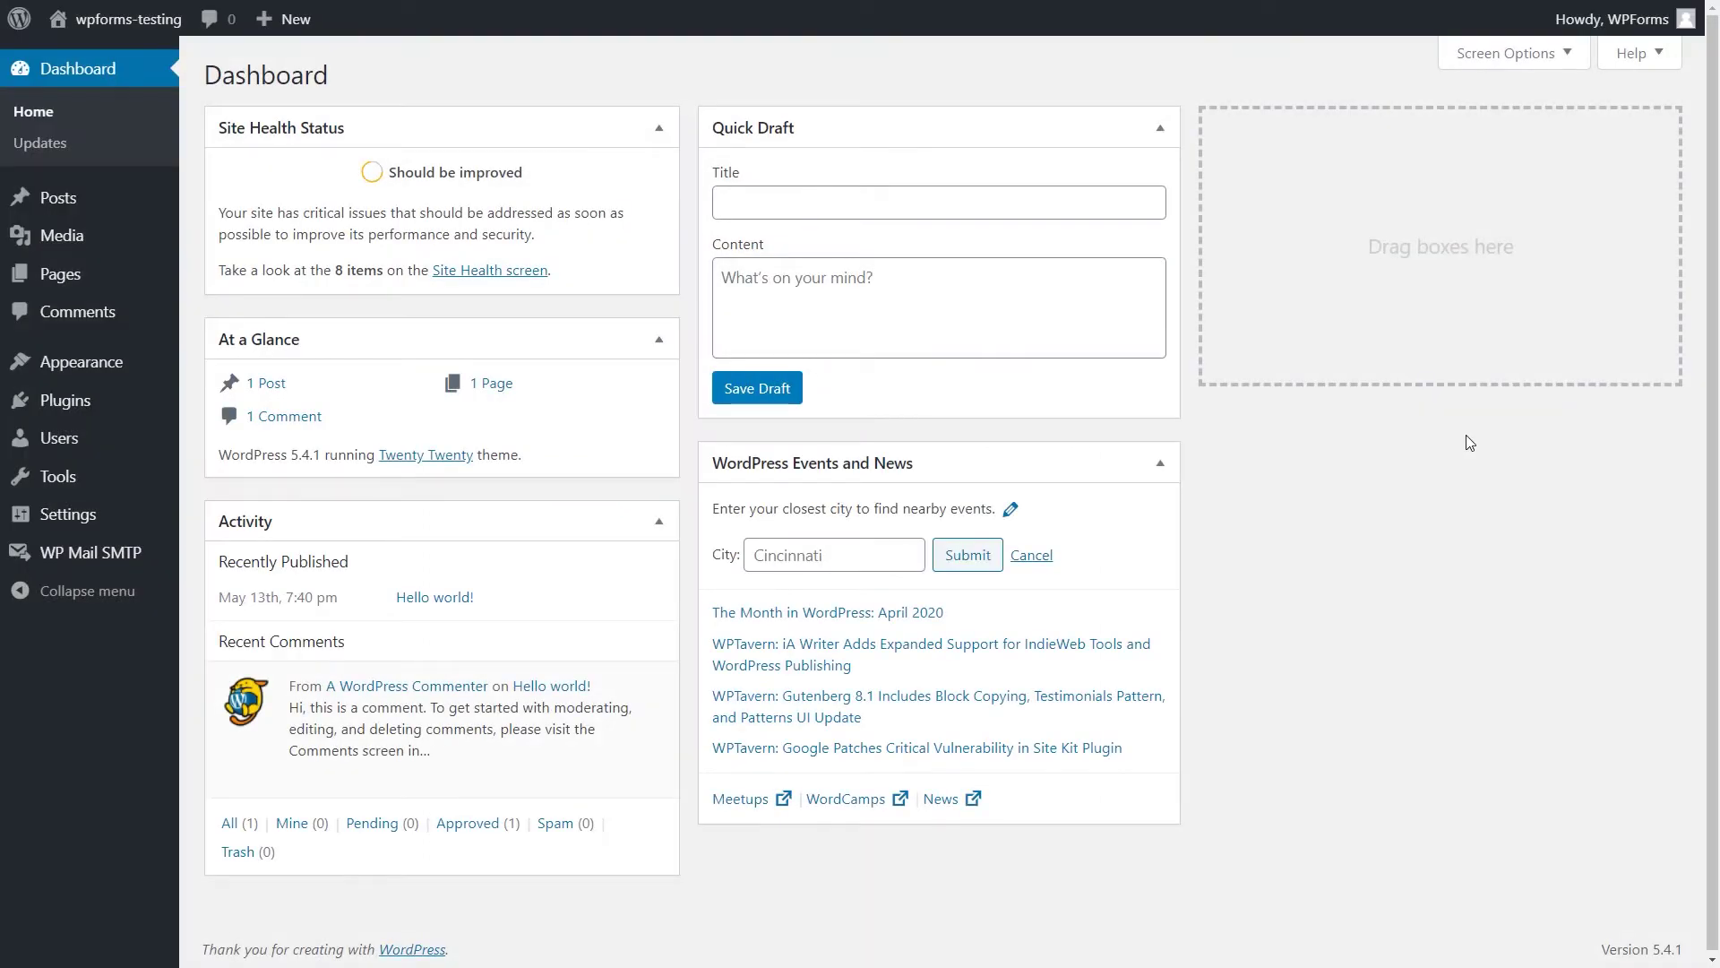
Open the Installed Plugins page from the admin sidebar.
click(128, 408)
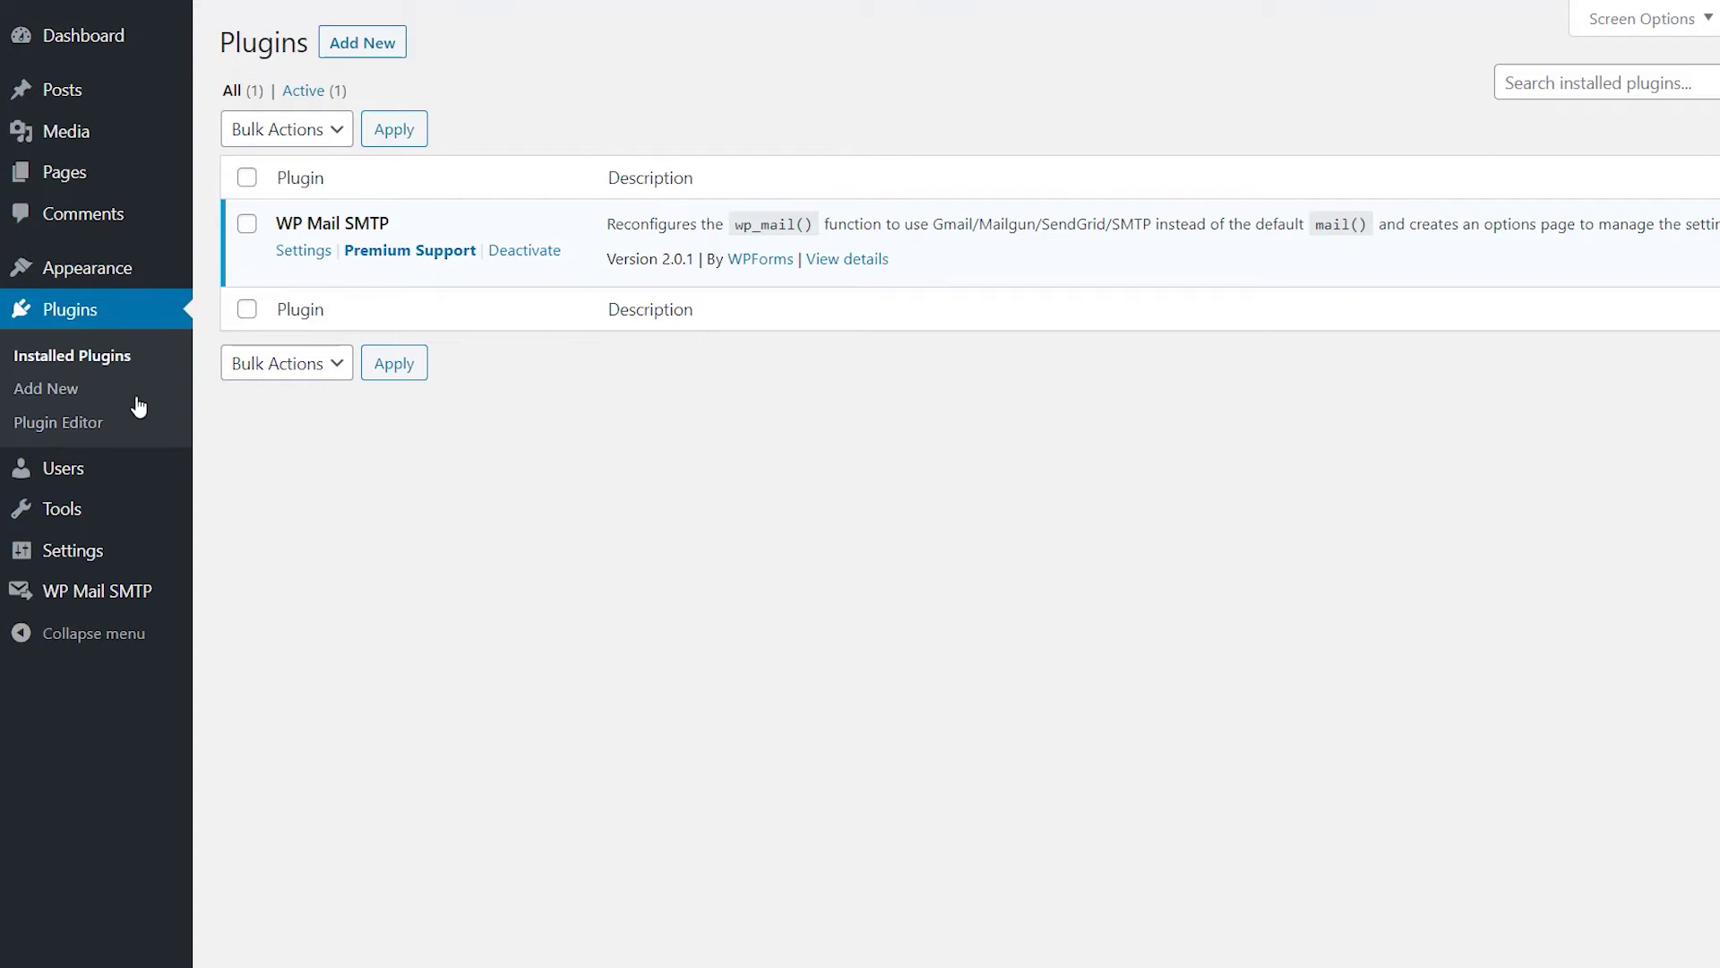
Upload wpforms (1).zip as a new plugin, install it, and activate WPForms.
click(365, 44)
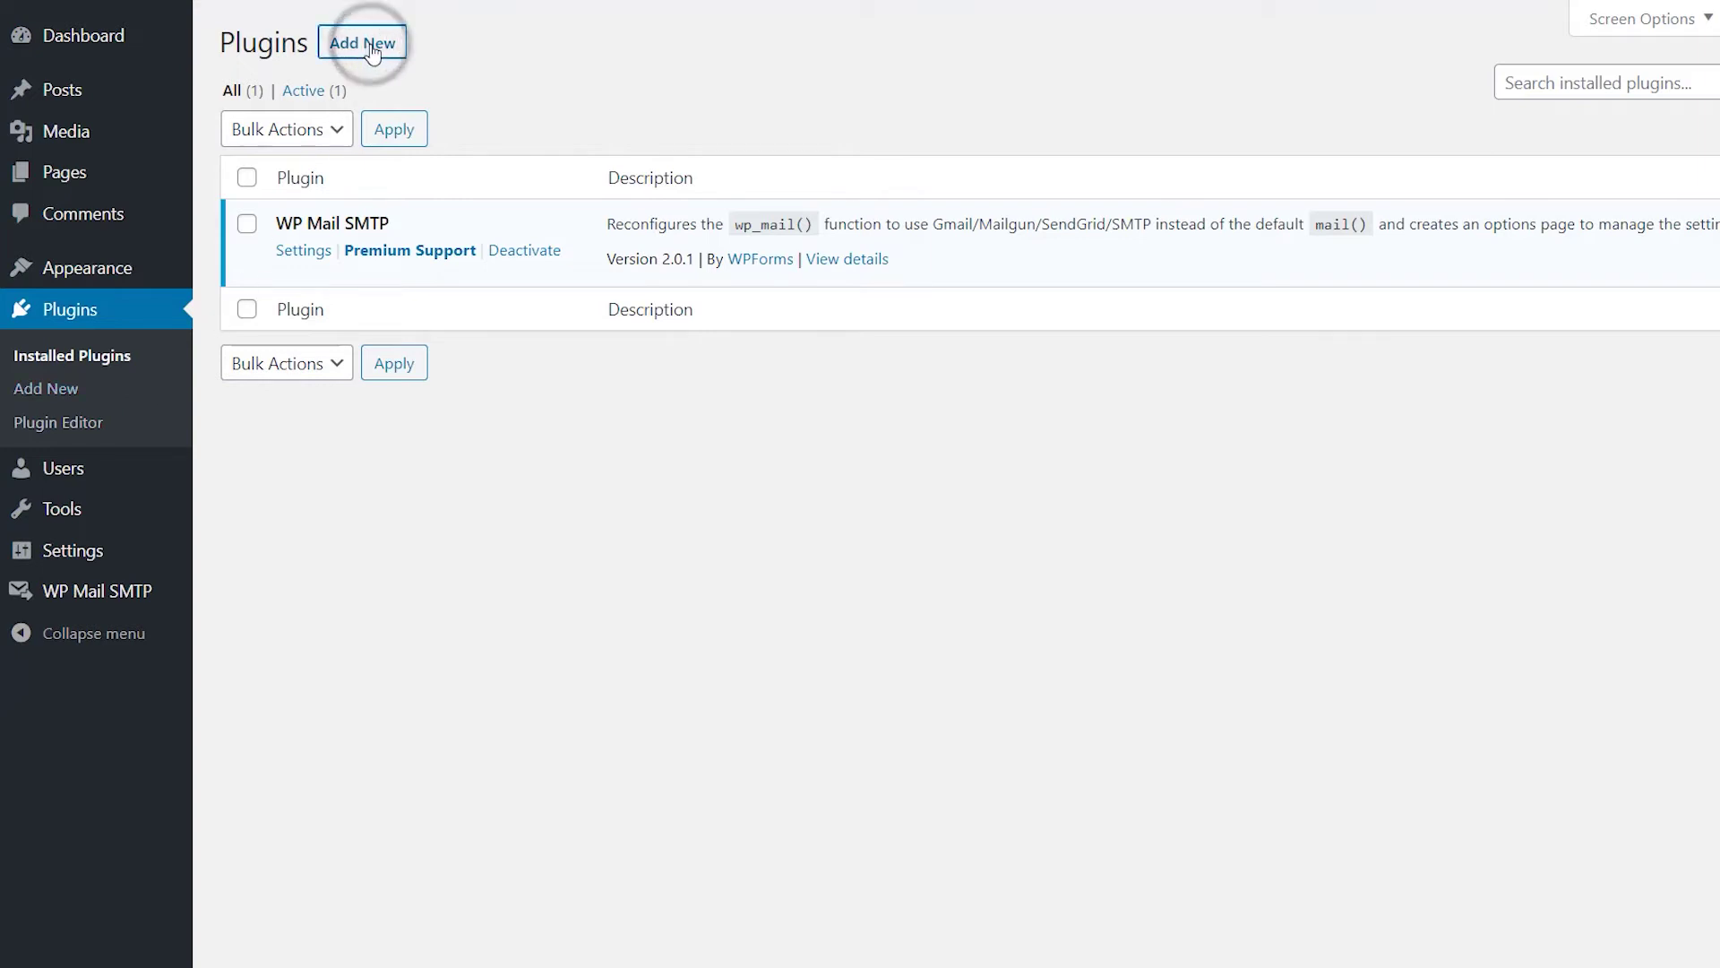
click(390, 45)
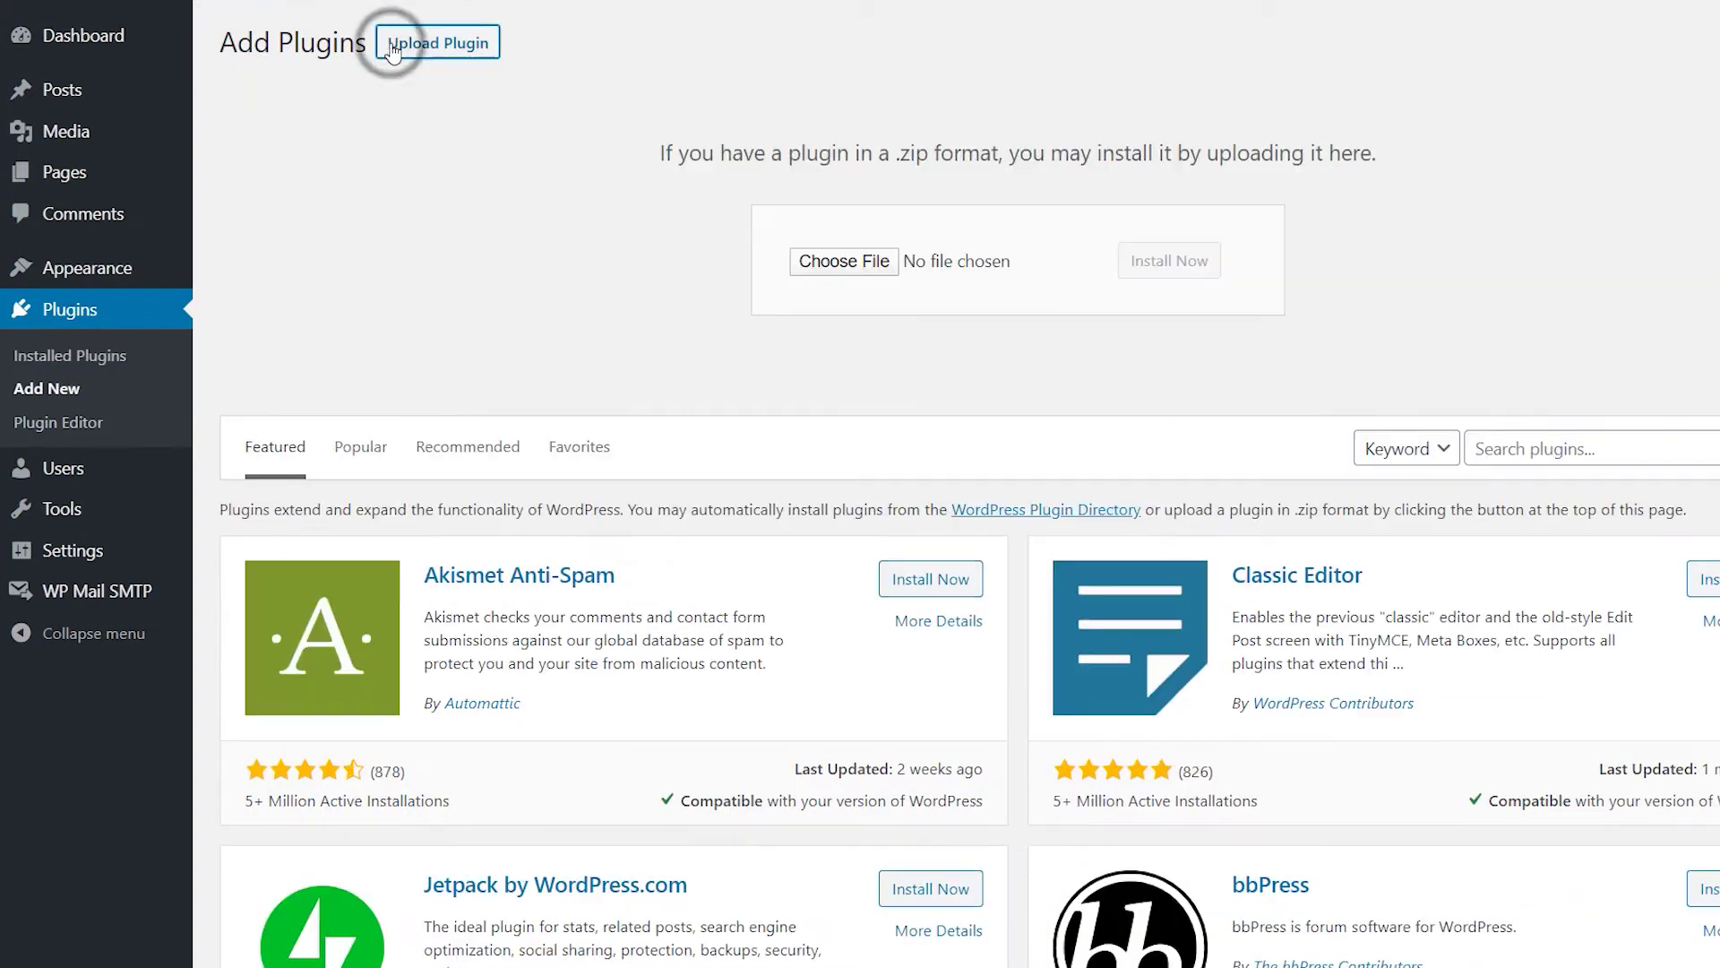
click(823, 258)
click(507, 126)
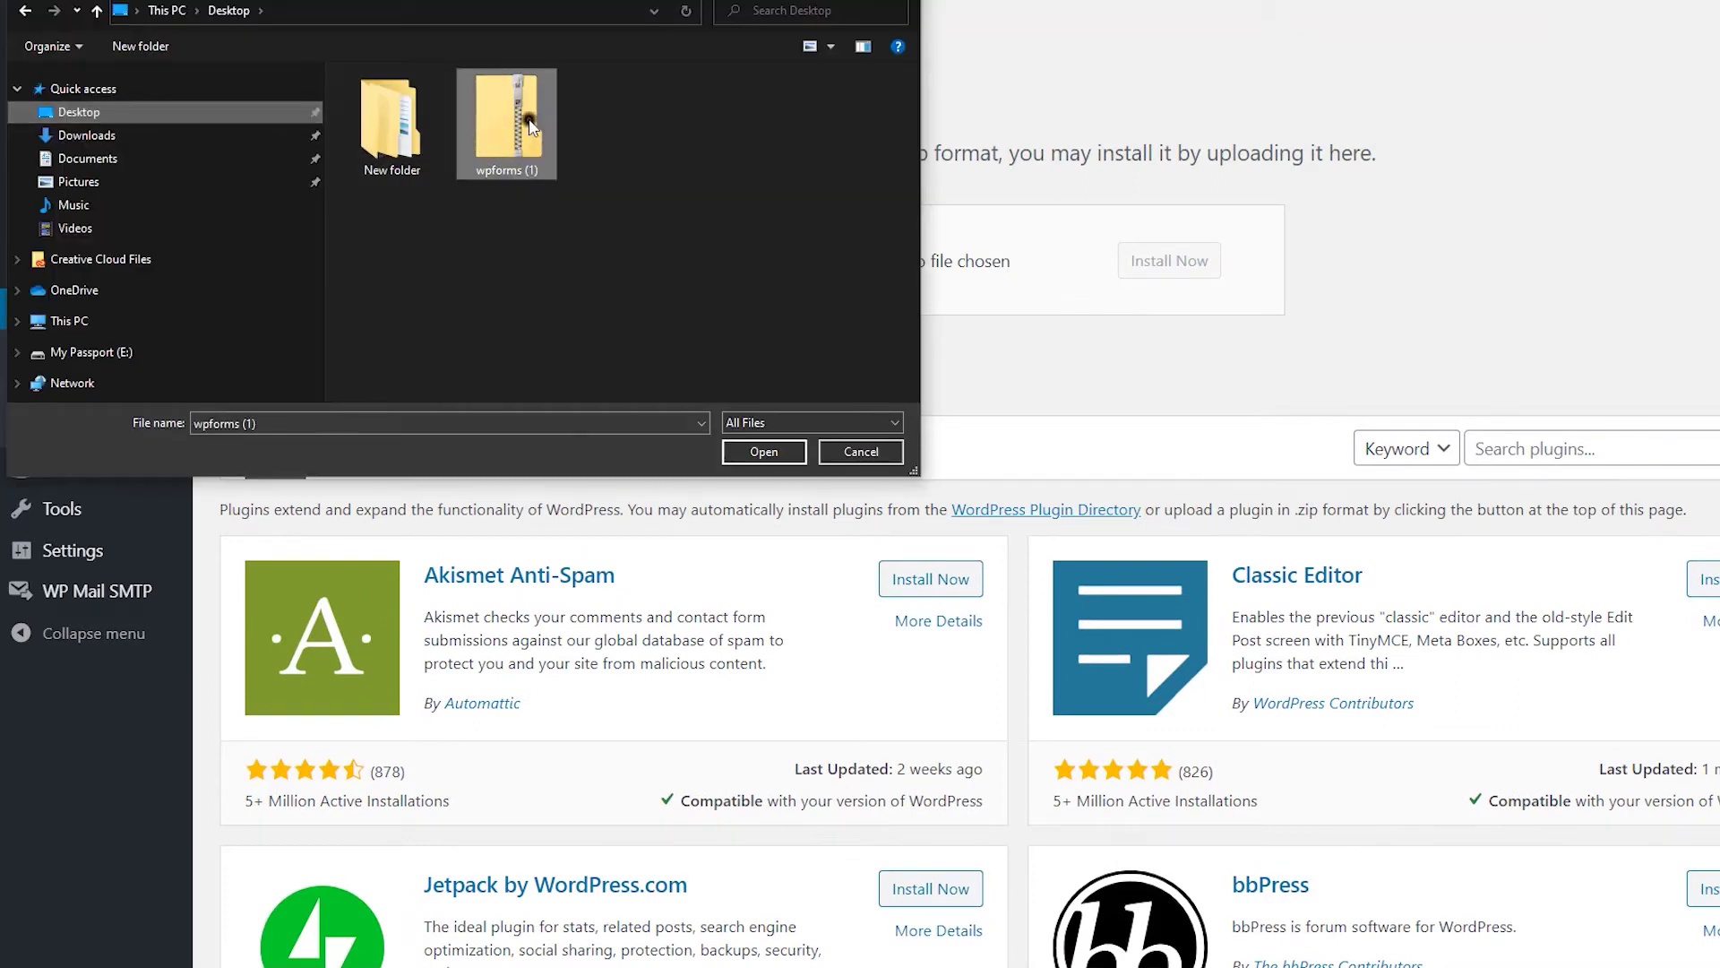
click(763, 454)
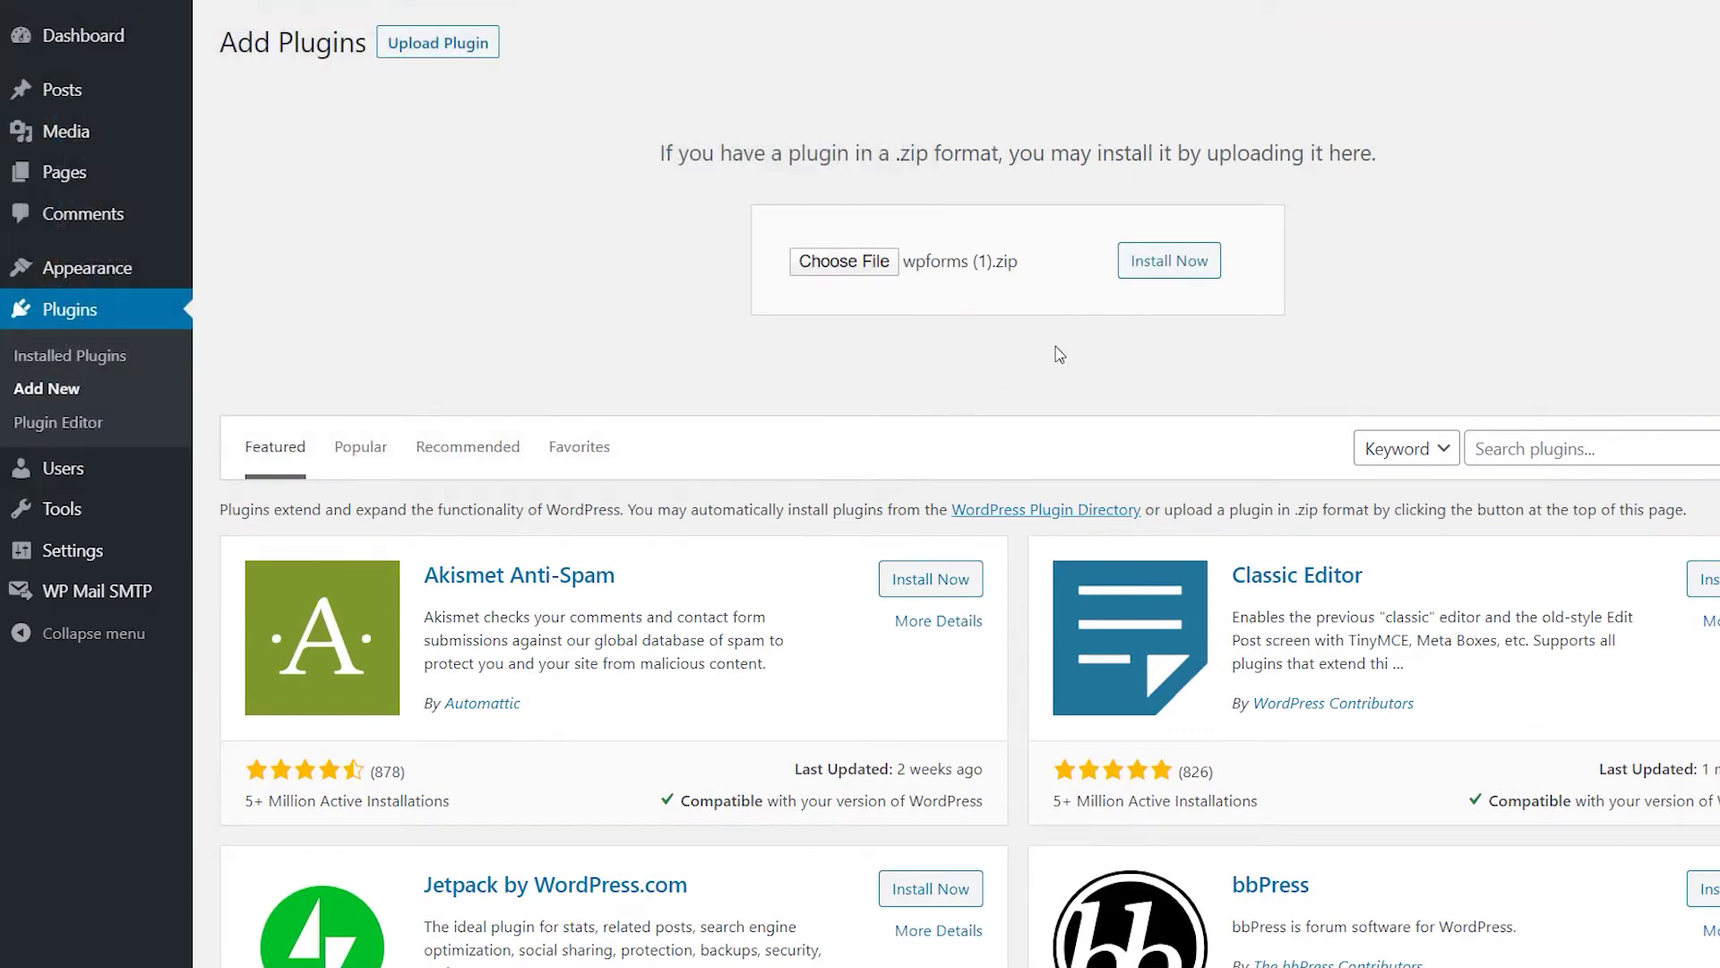
click(1167, 259)
click(314, 217)
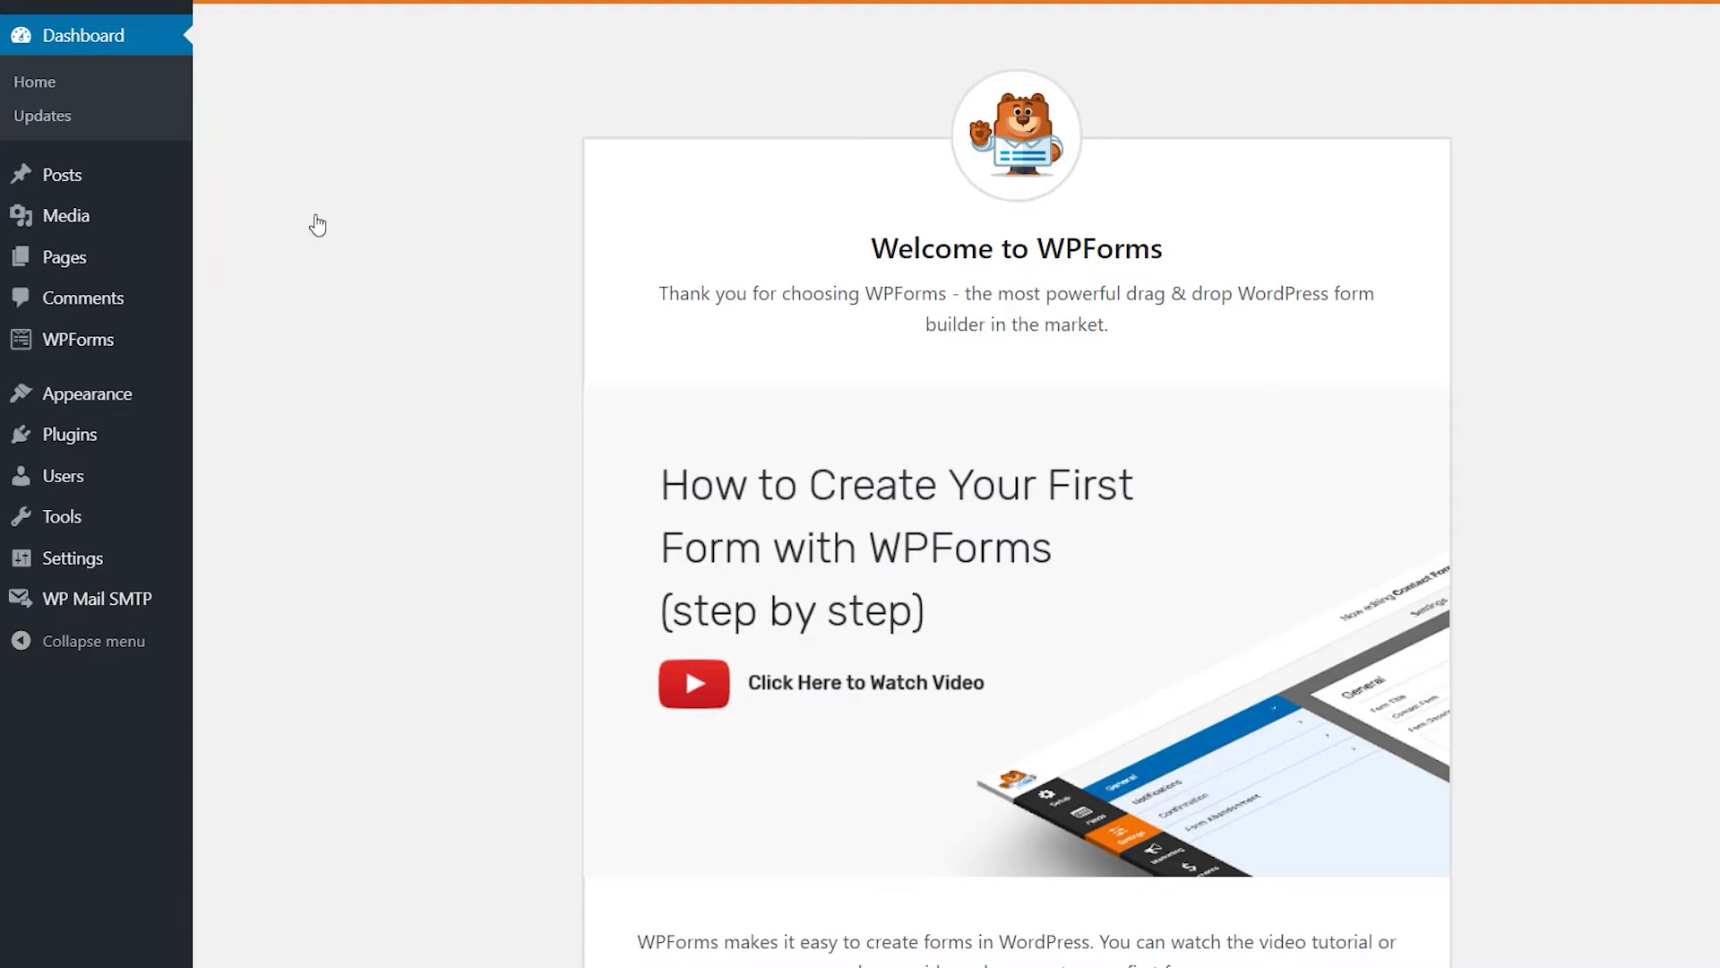
Name a new form 'Image Upload Form' and start it from the Simple Contact Form template.
mouse_move(39, 341)
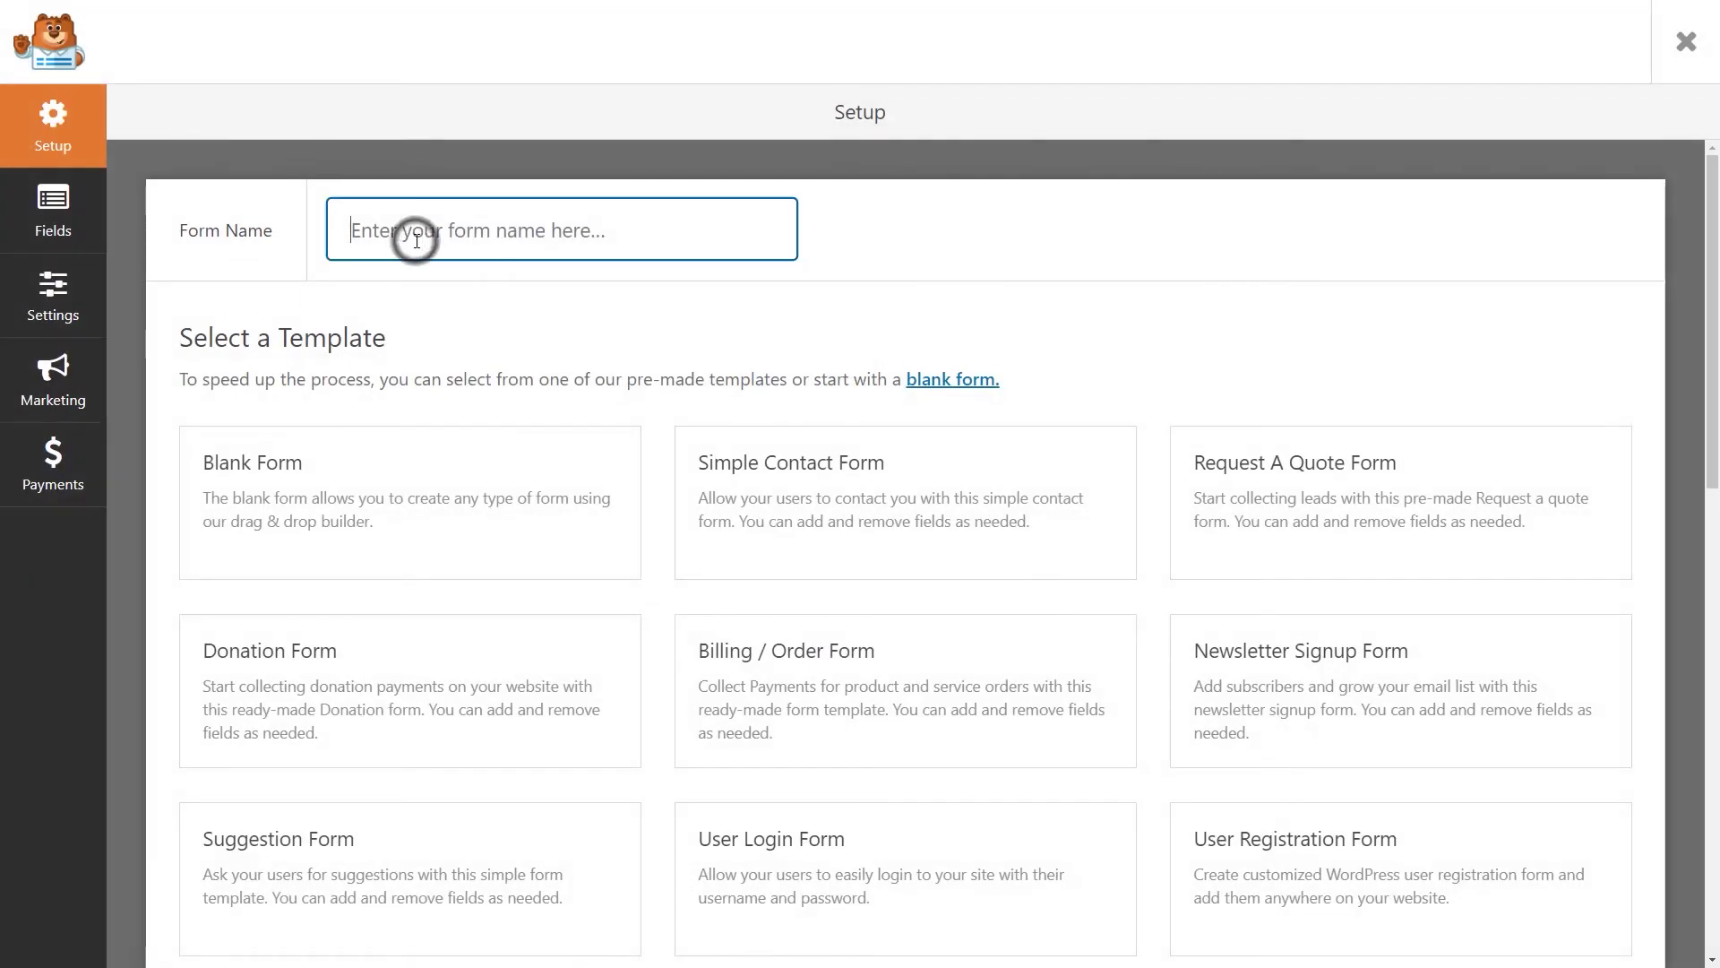
text(Image Upload)
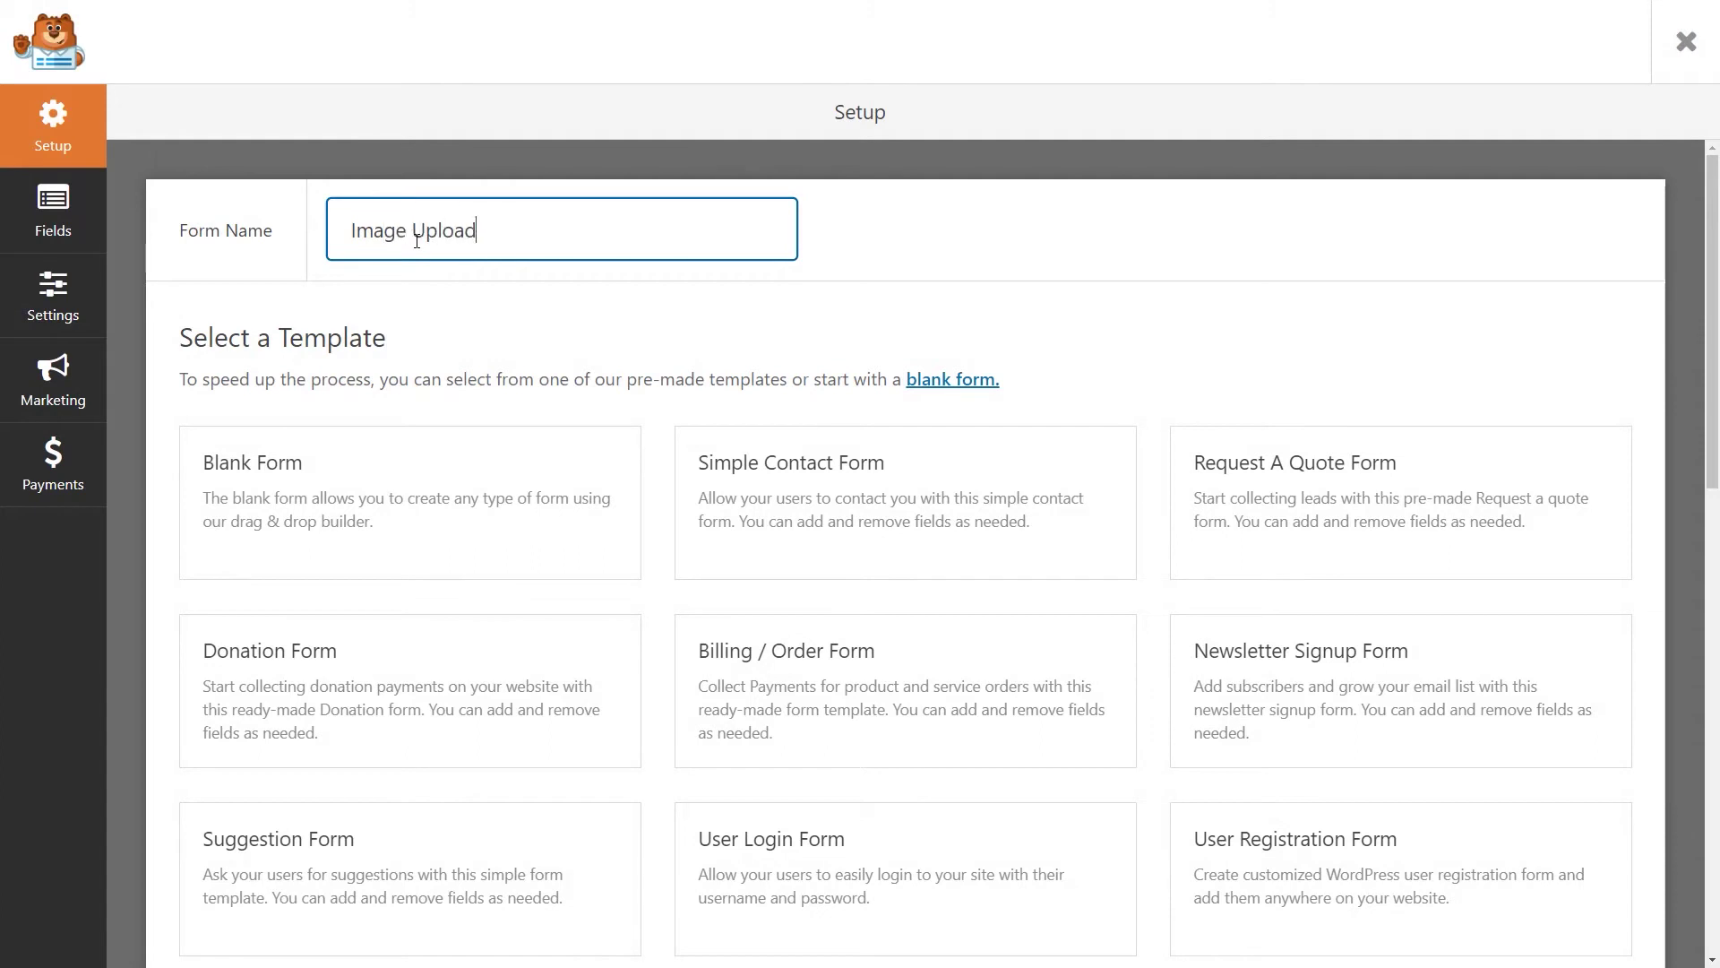
text( Form)
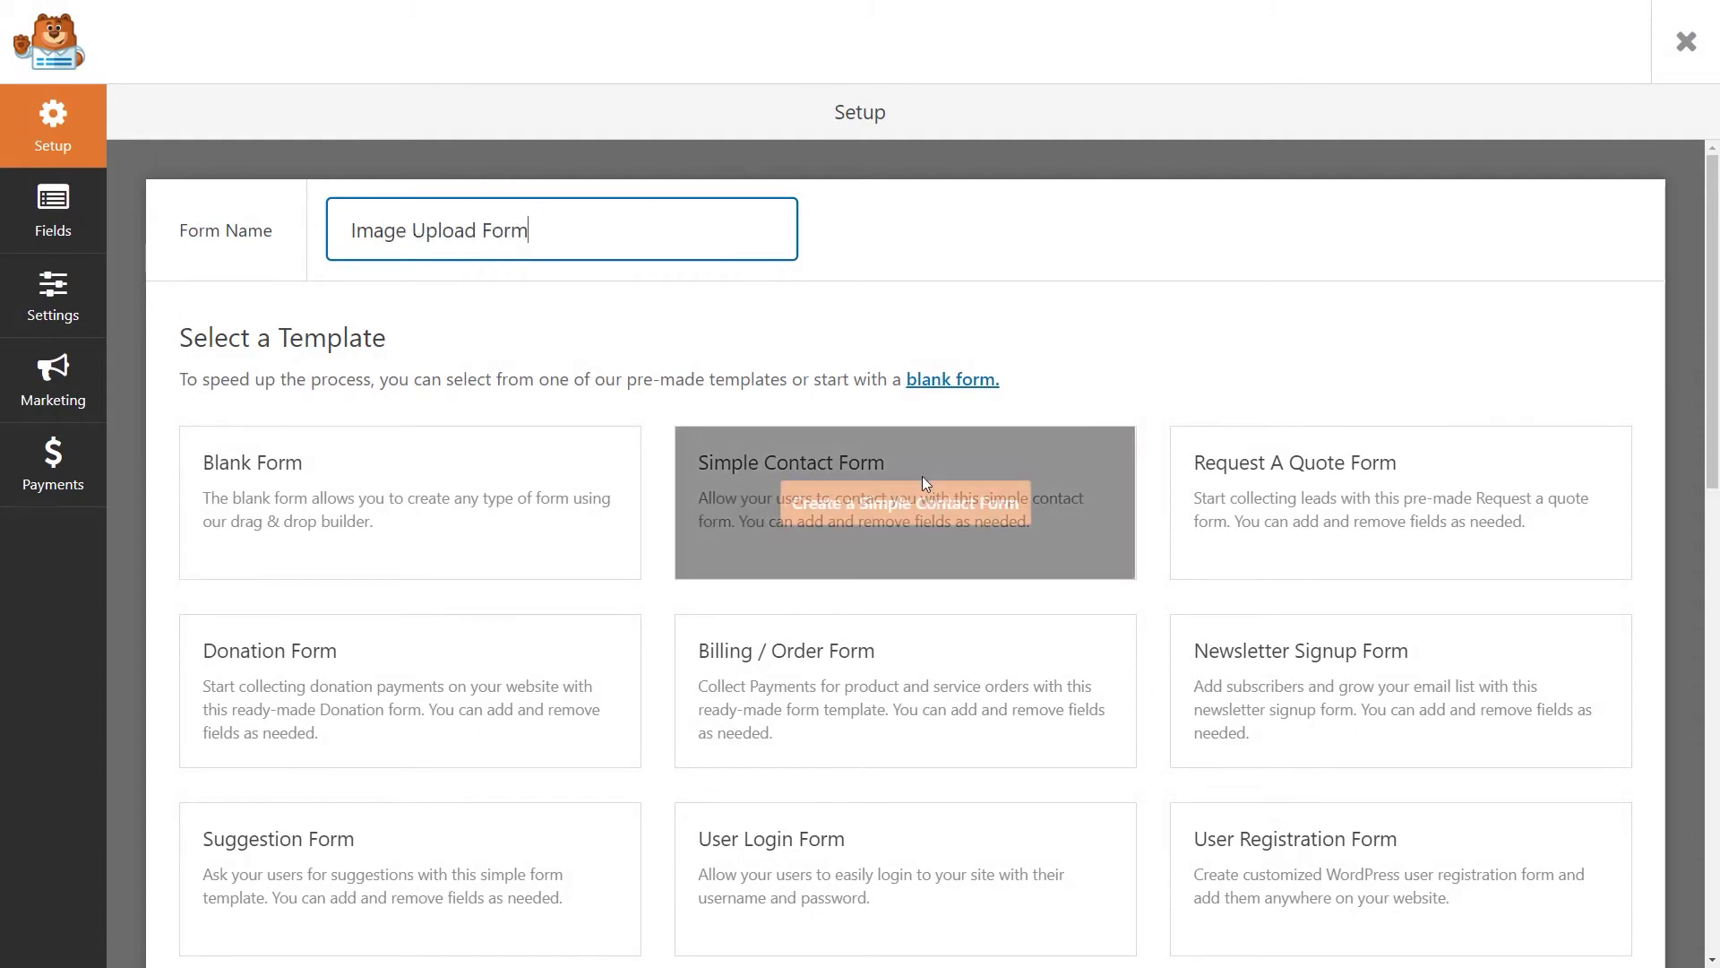
click(927, 498)
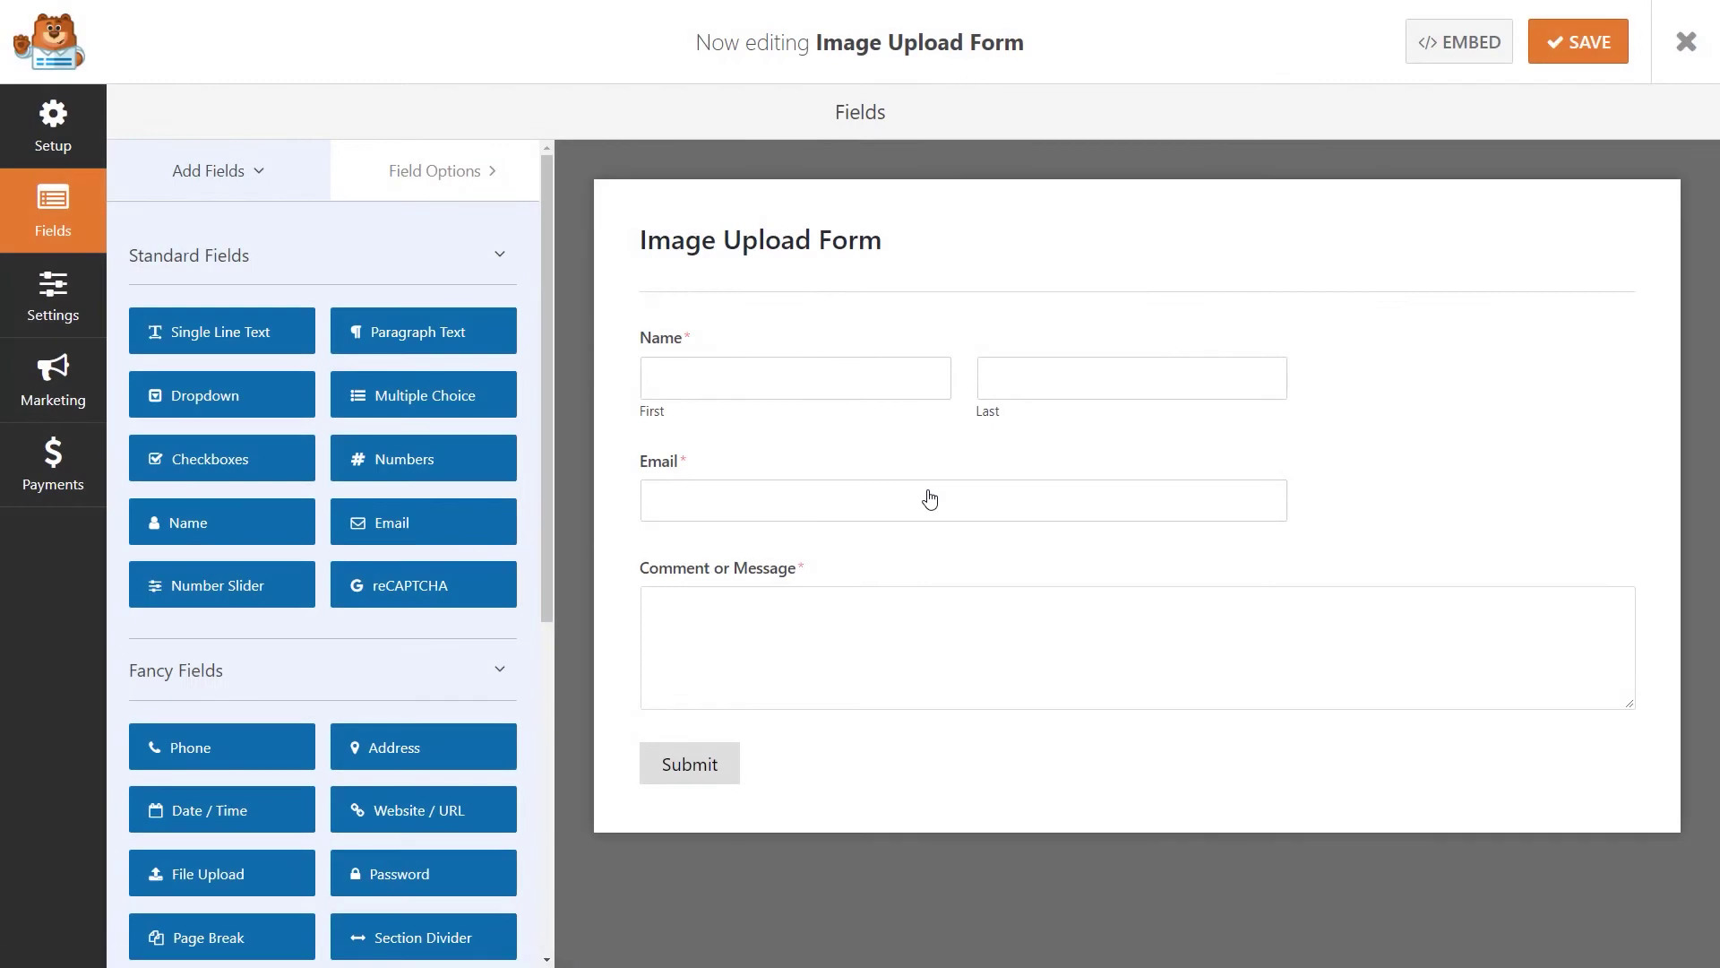
Inspect the settings of the Name, Email and Comment or Message fields.
click(972, 345)
click(960, 446)
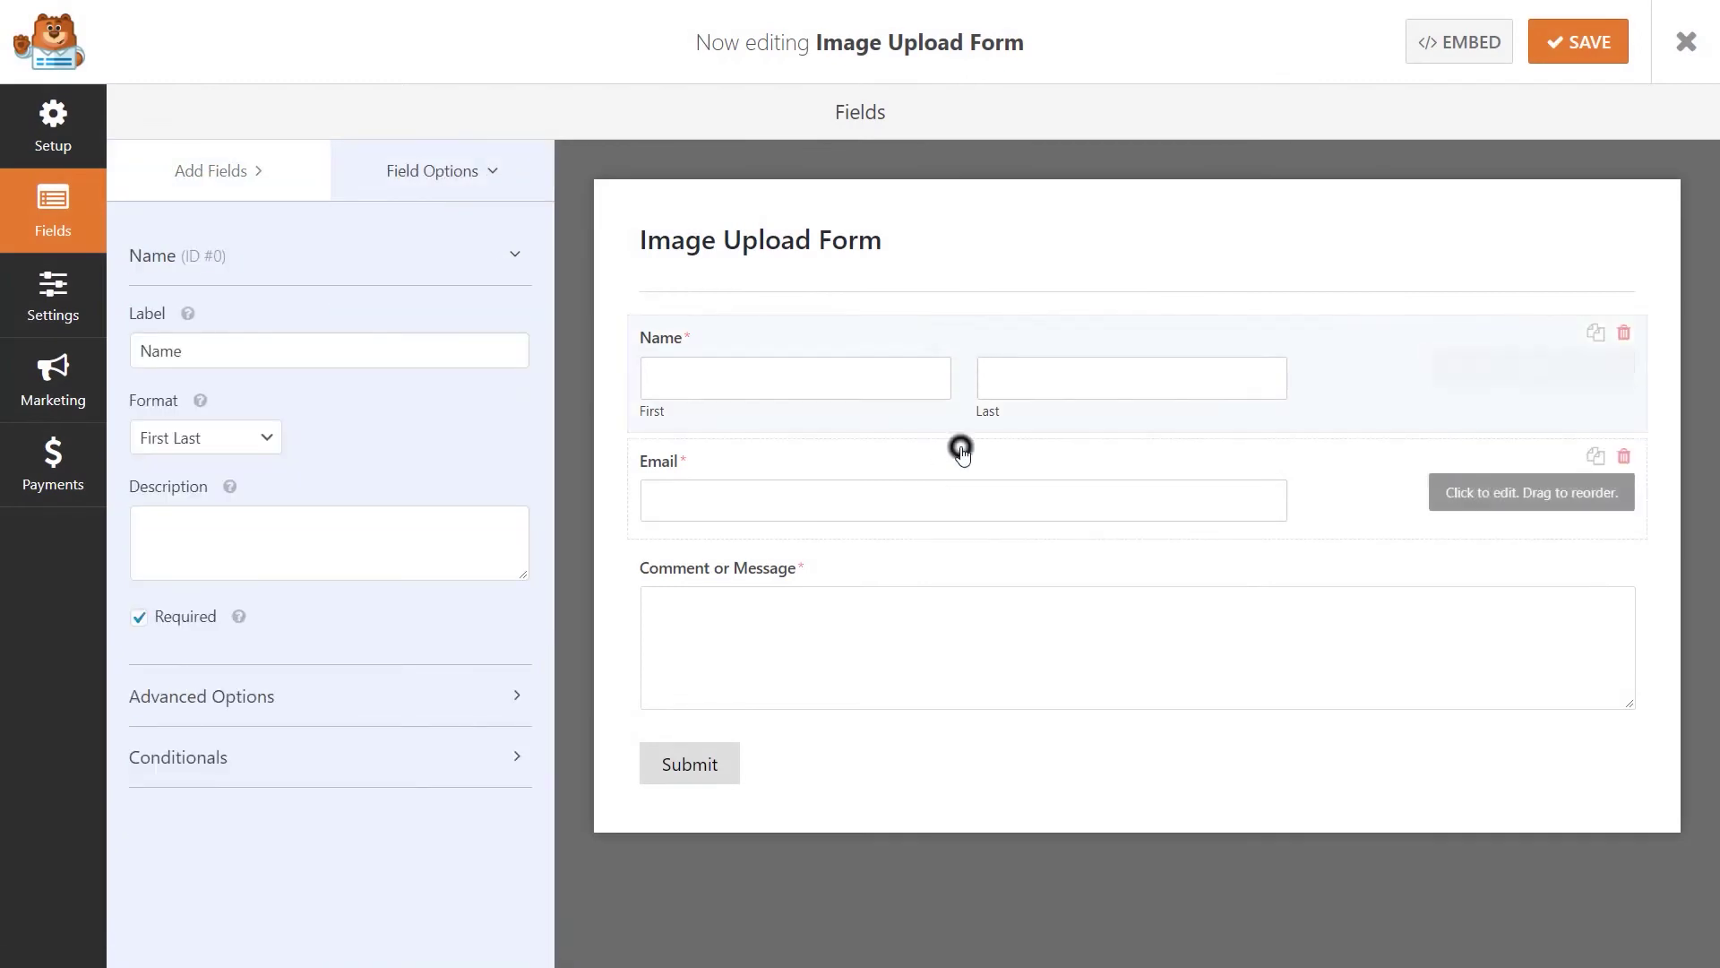
click(959, 559)
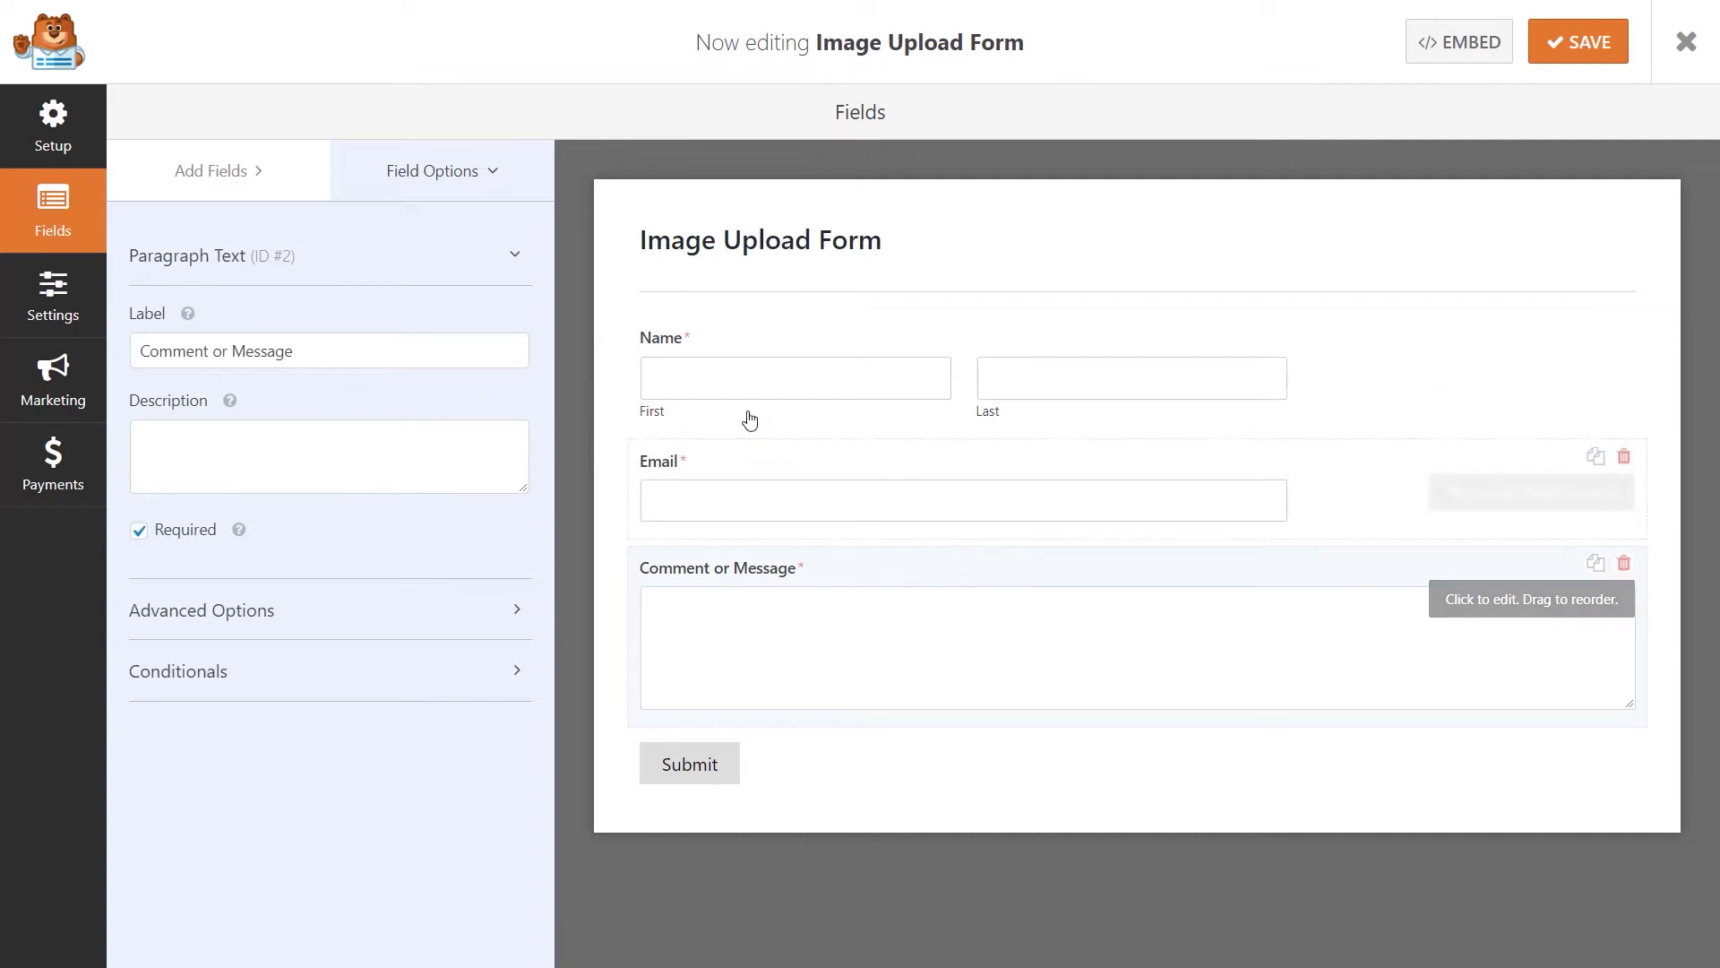
Drag a File Upload field in above Comment or Message and select it.
click(273, 170)
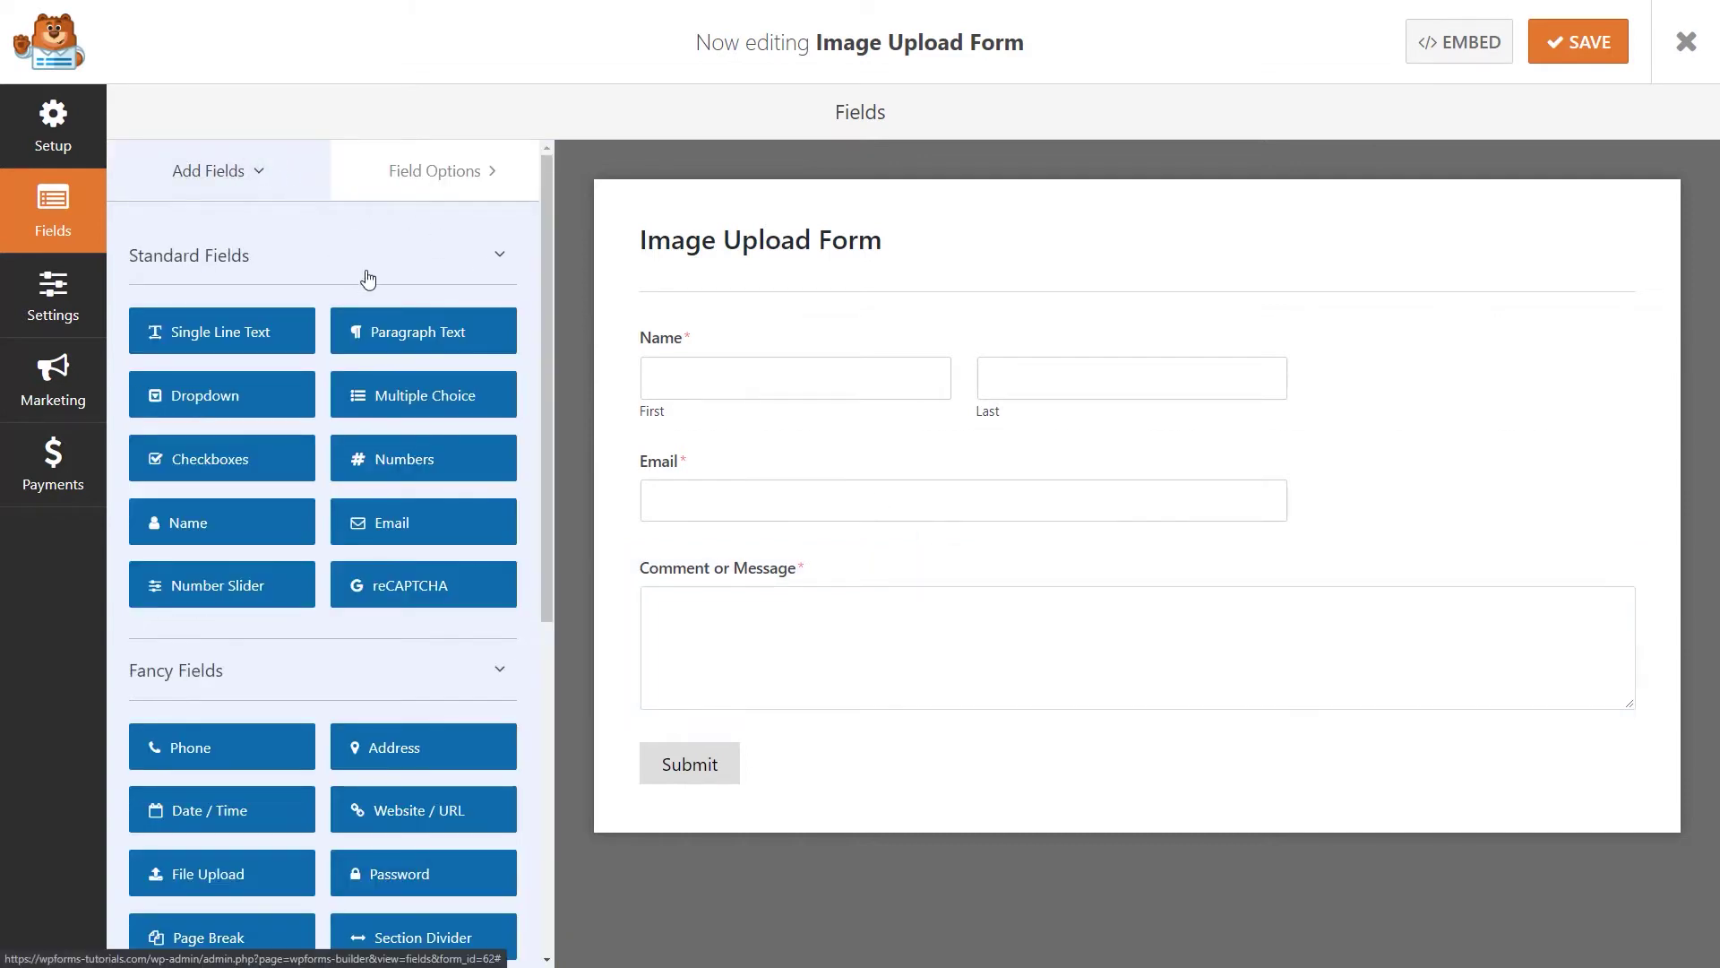
drag(543, 338, 547, 460)
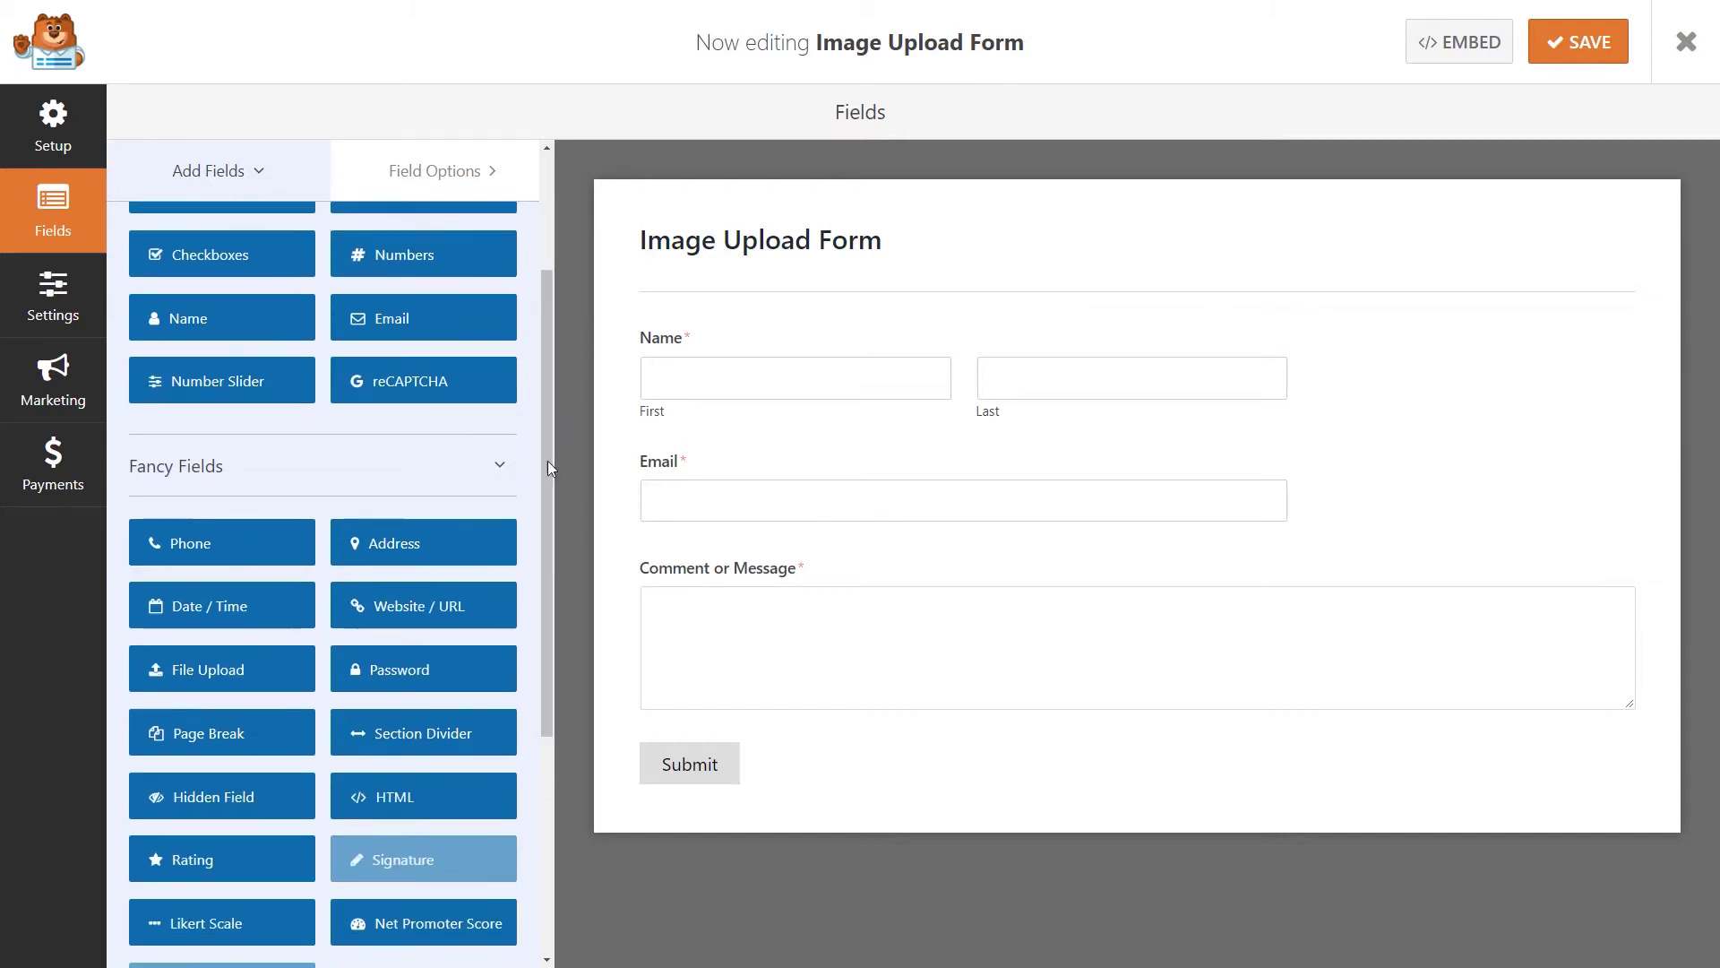
drag(234, 678, 778, 571)
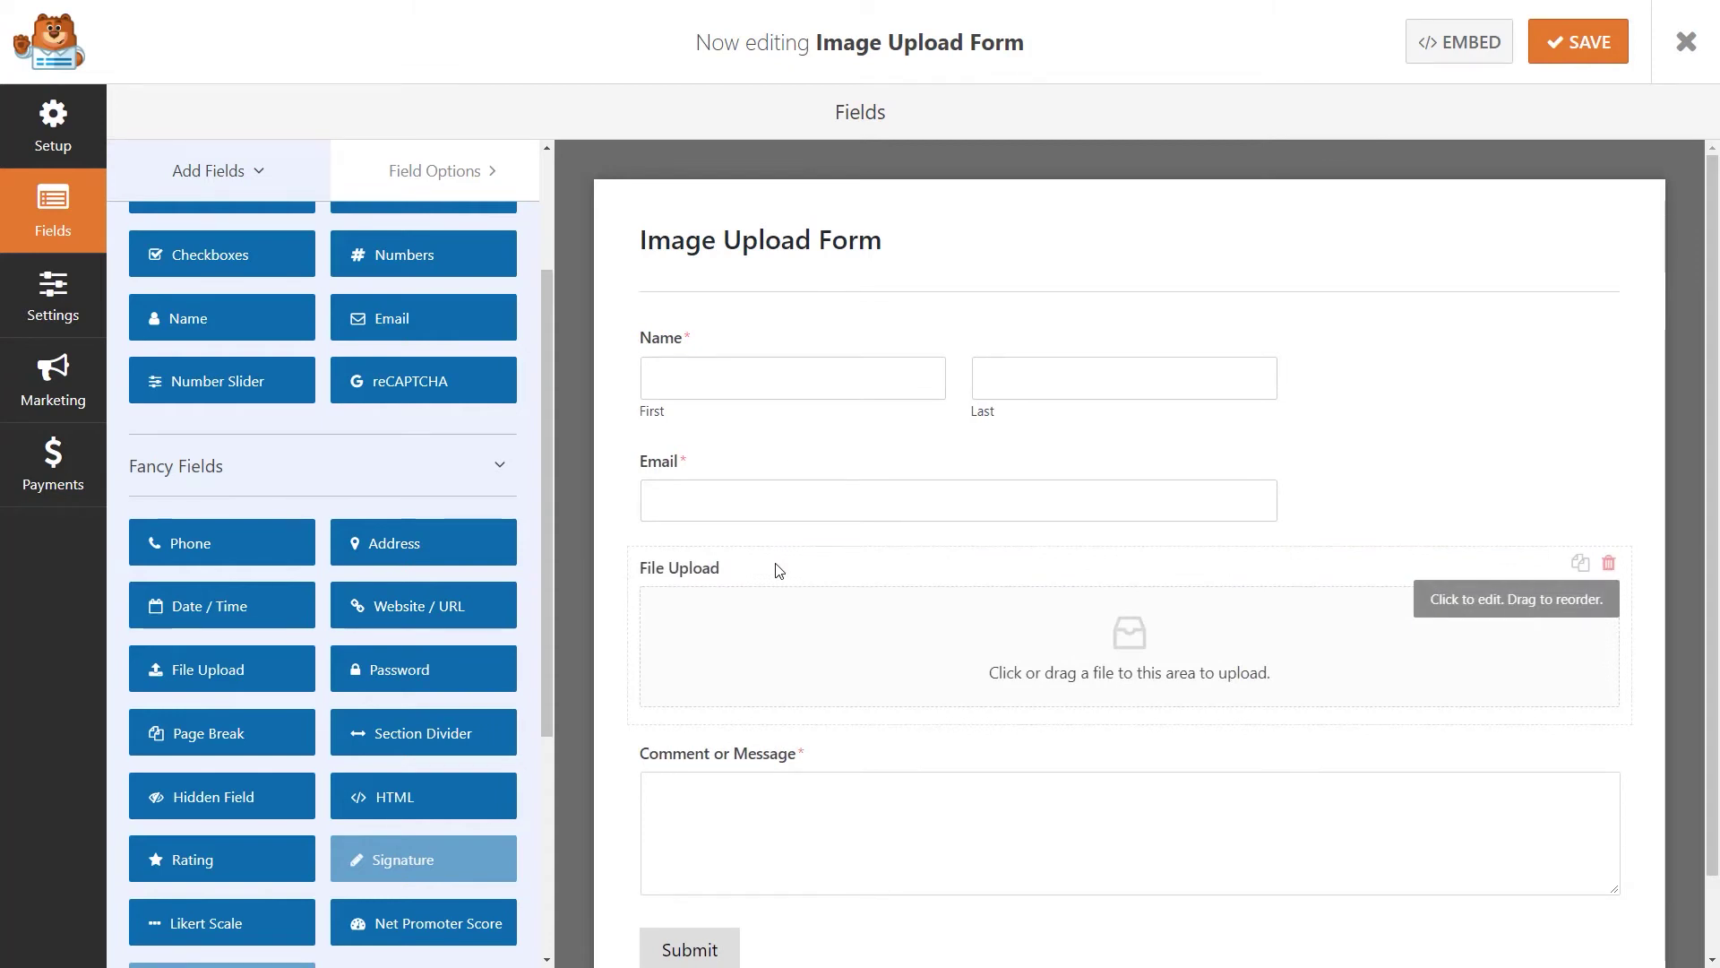
click(778, 571)
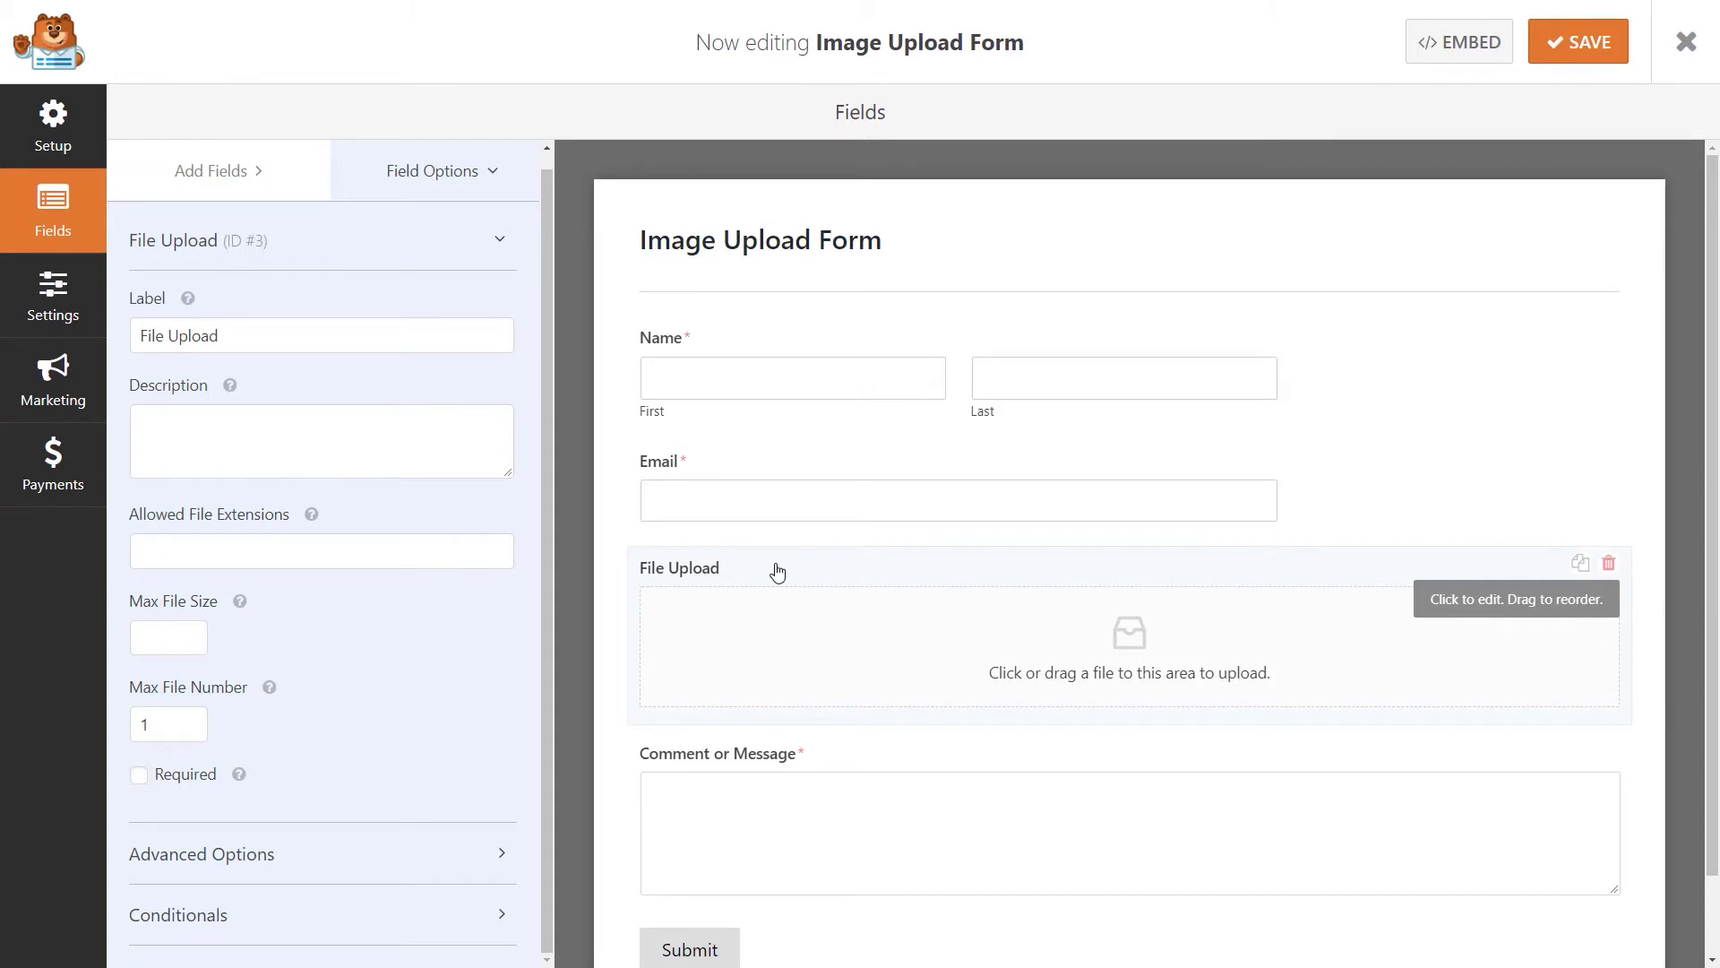
Limit File Upload to .jpeg,.png extensions with a maximum of 1 file.
click(377, 431)
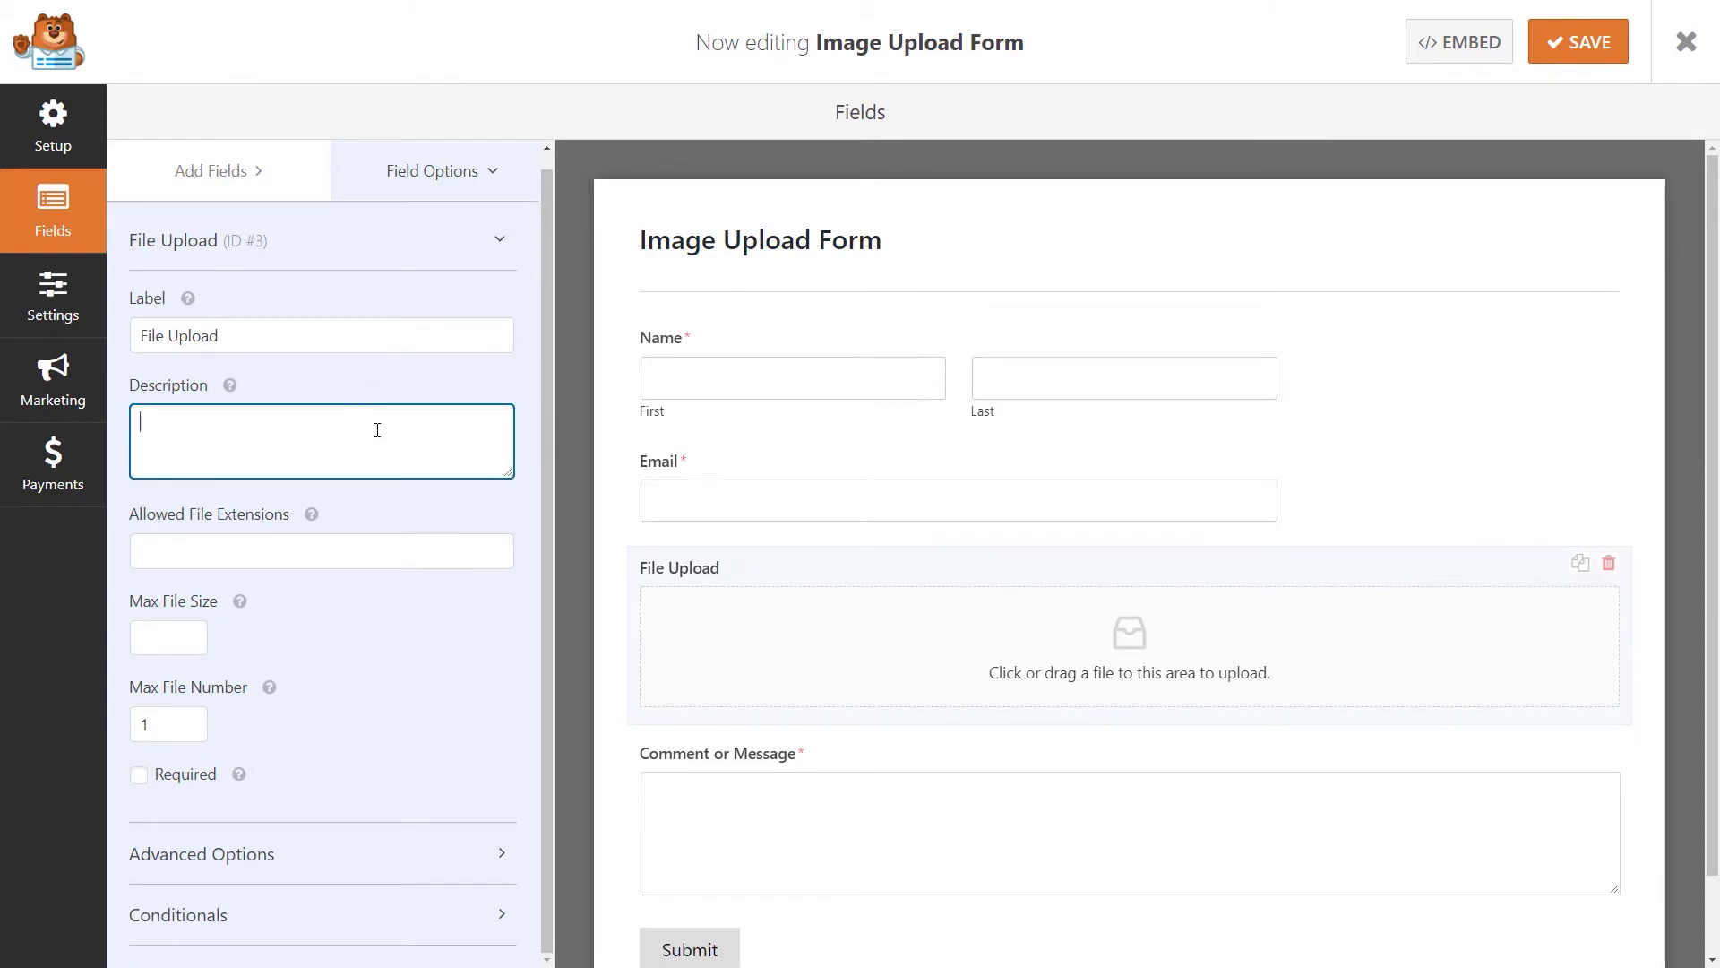
click(395, 337)
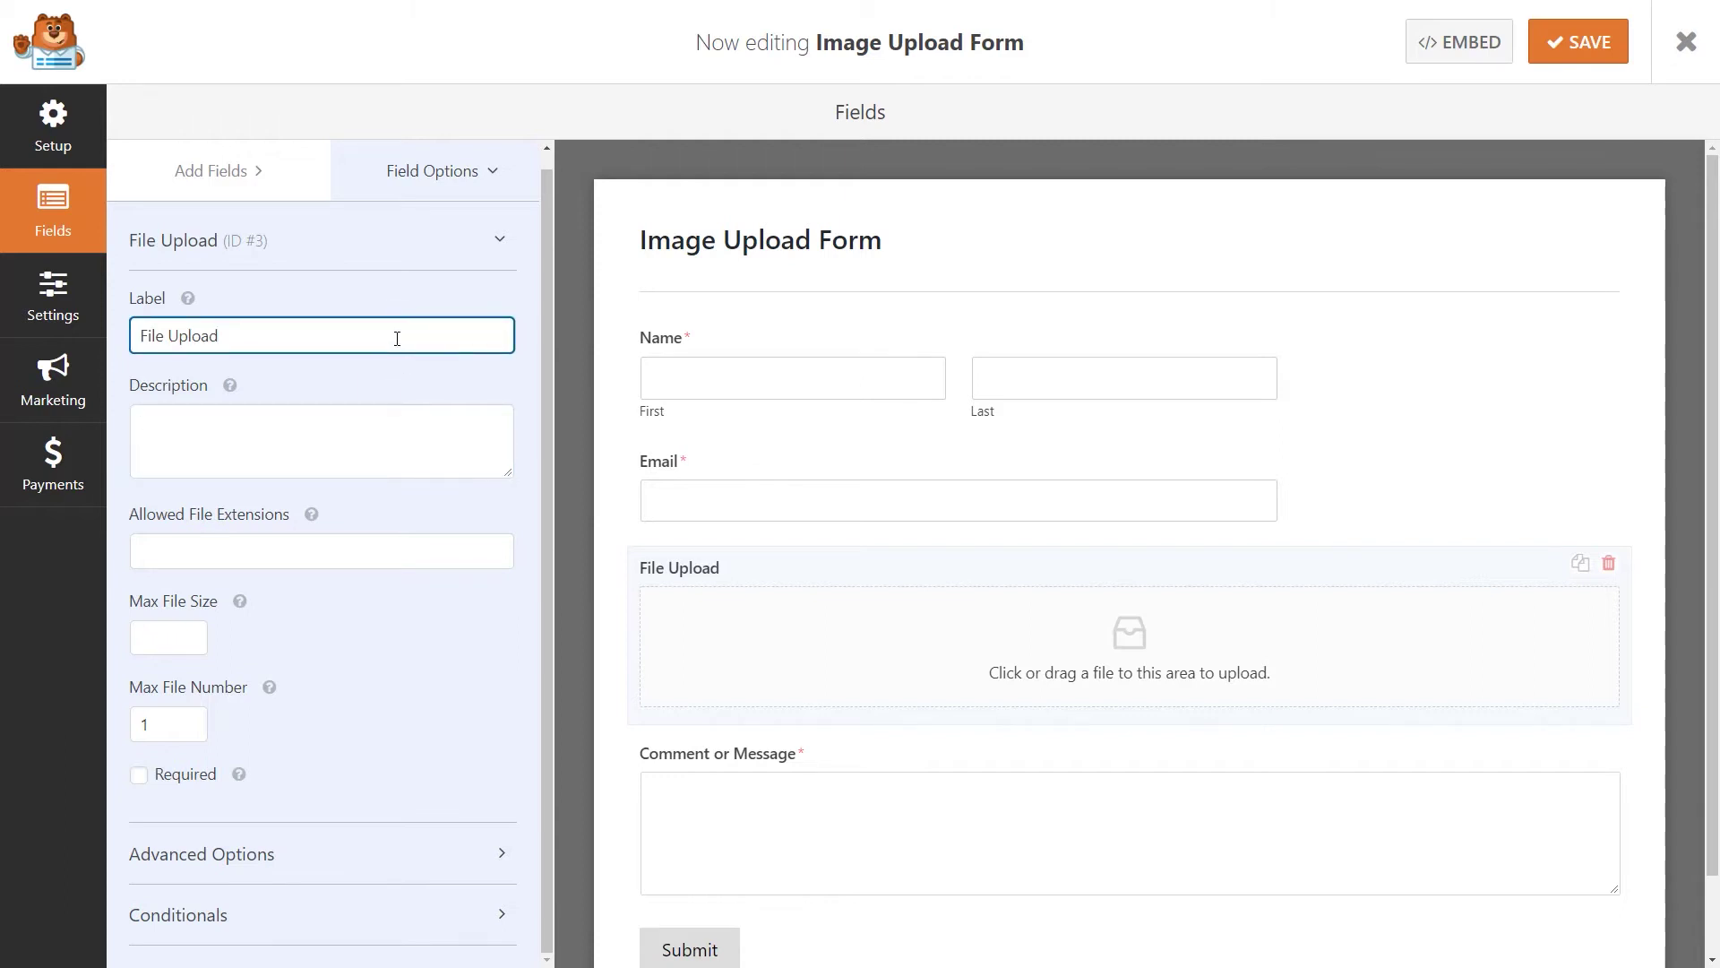
click(349, 550)
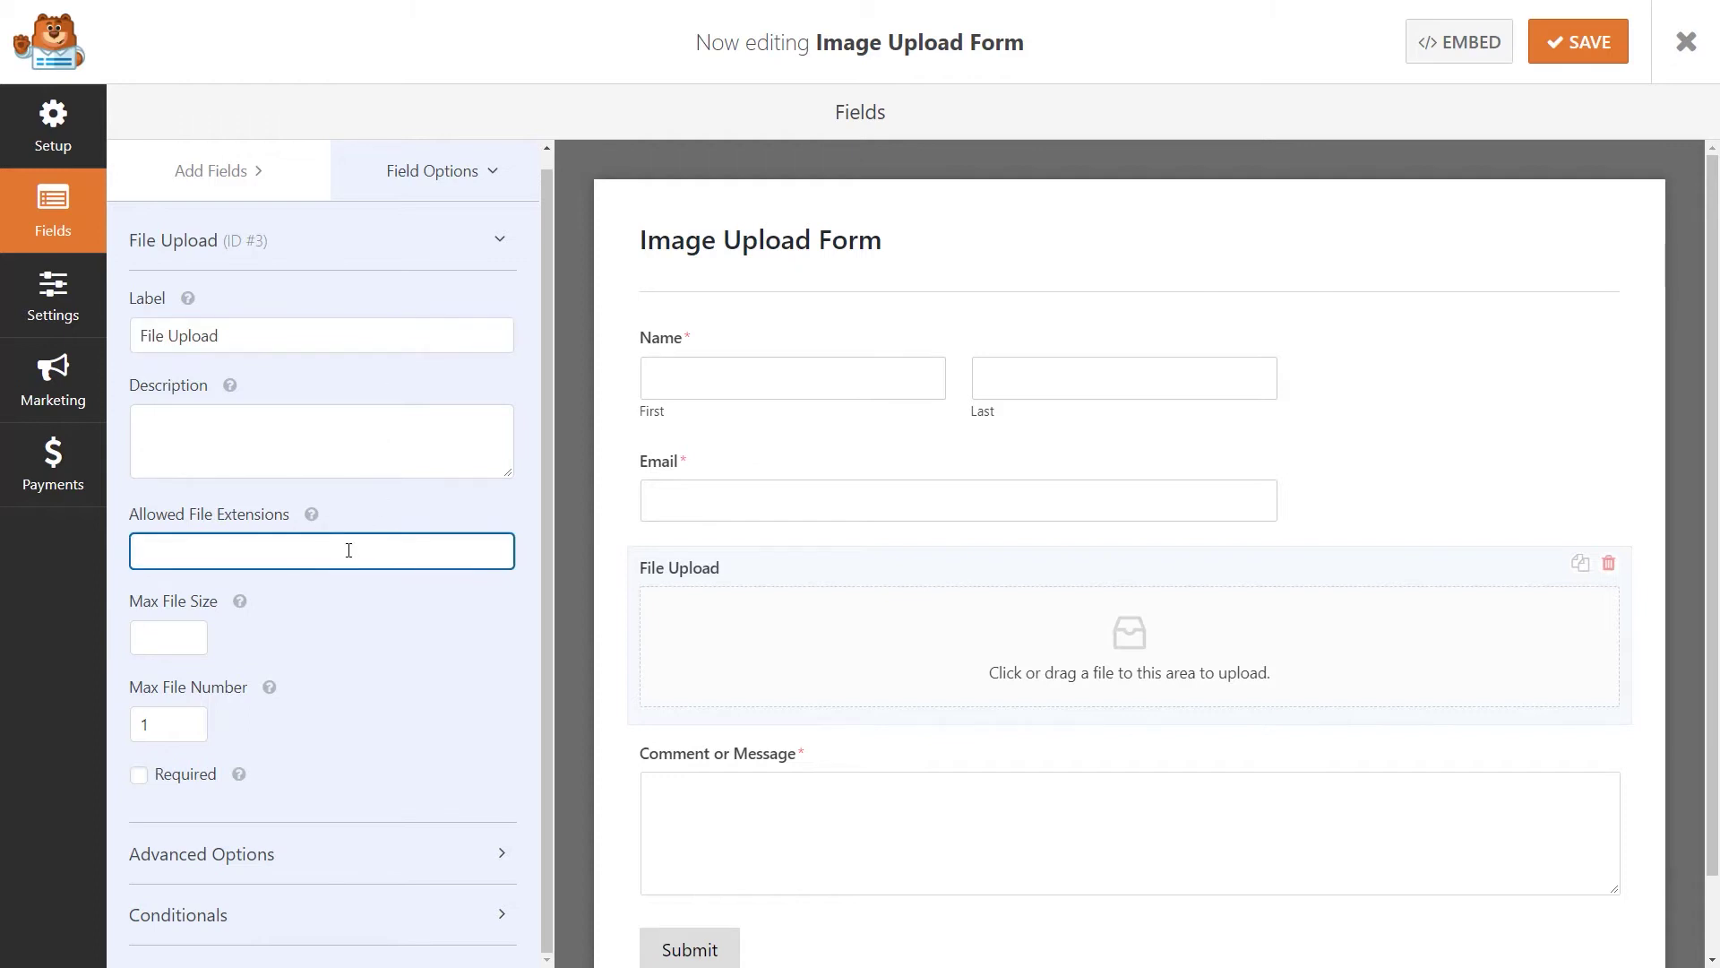
text(.jpeg,.png)
click(162, 633)
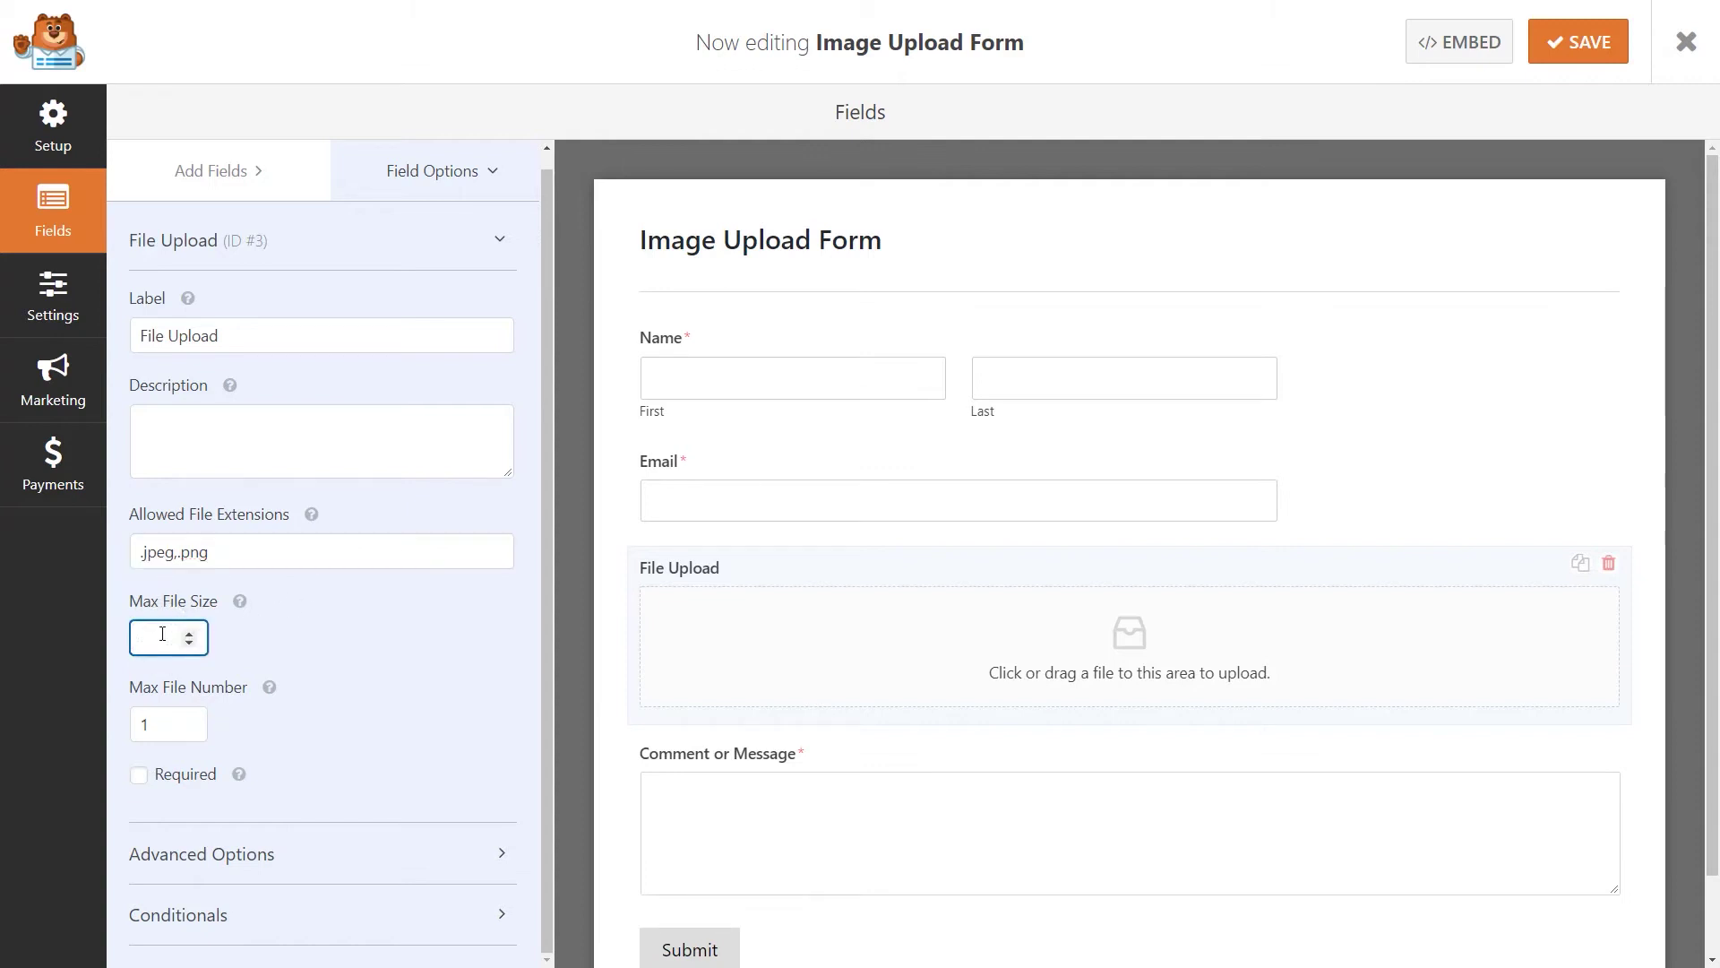
click(189, 720)
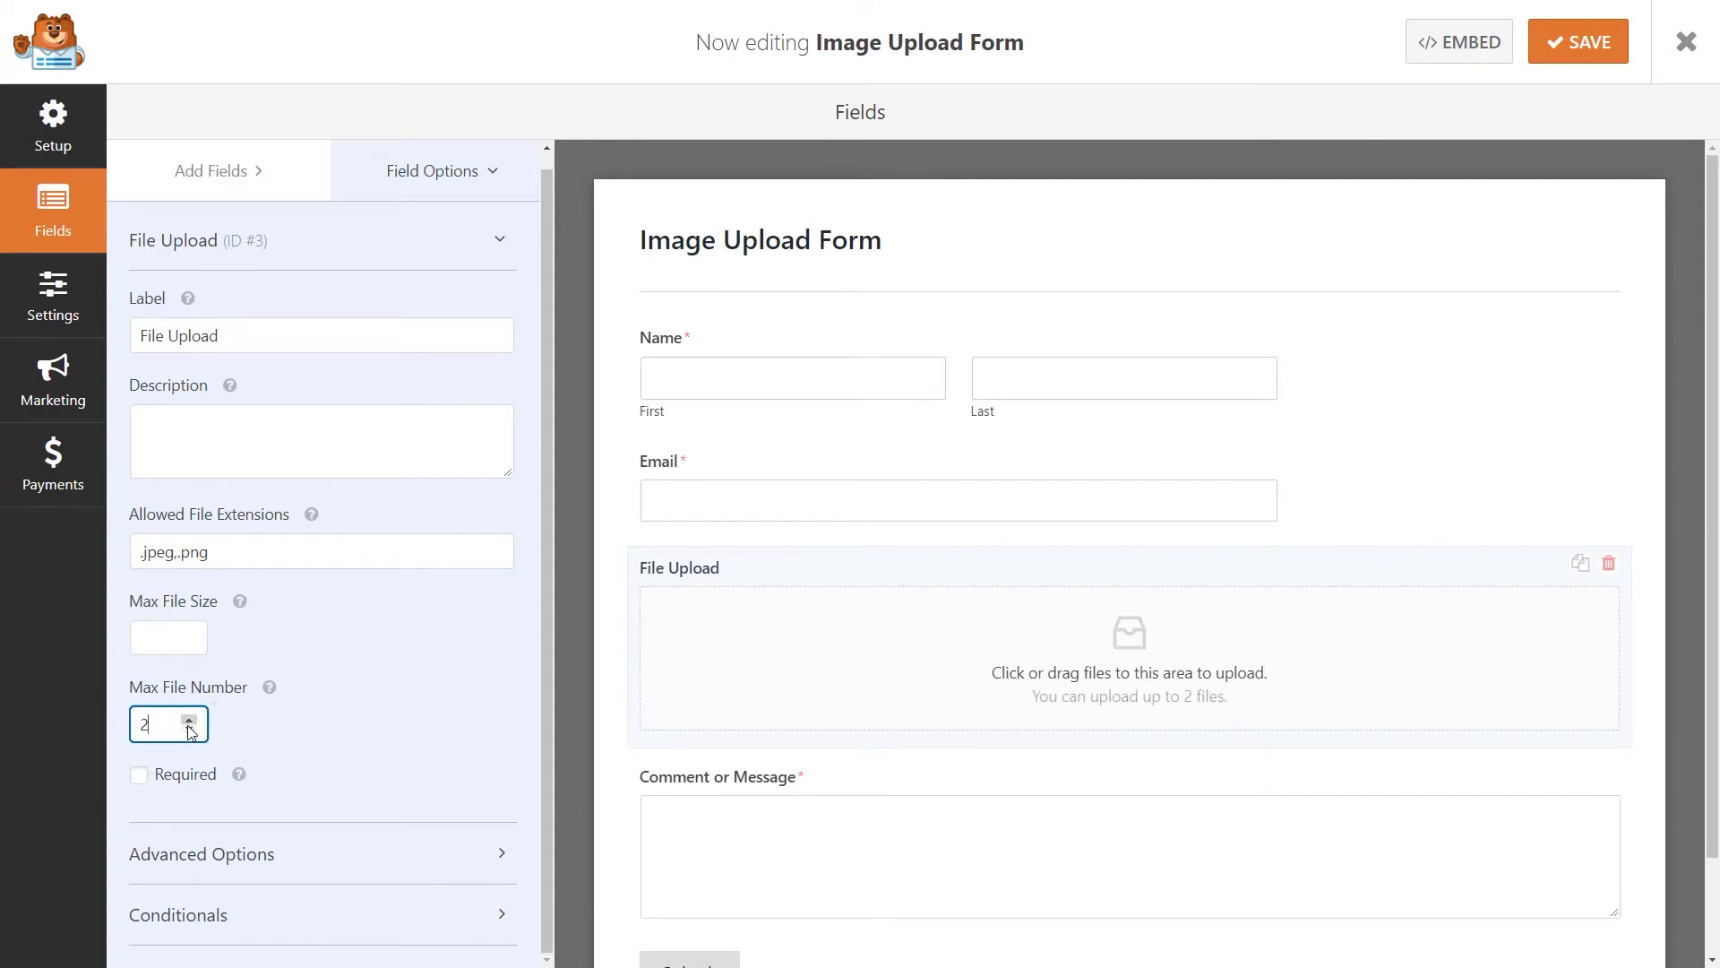
click(189, 731)
click(340, 854)
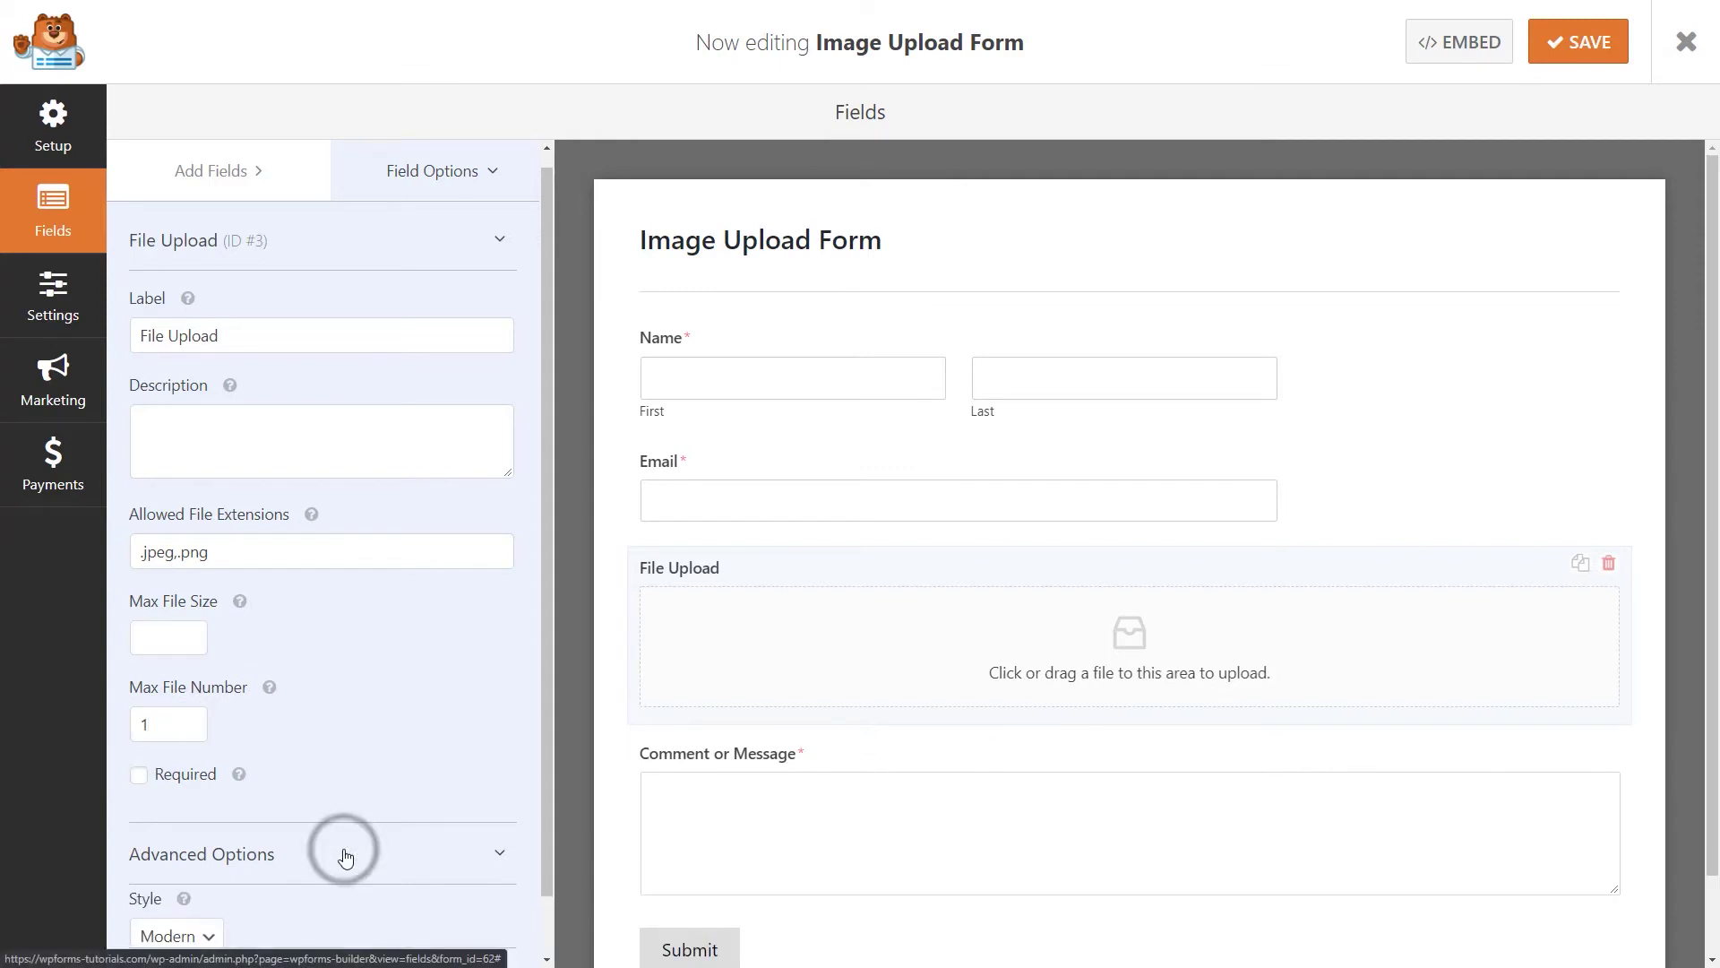
Keep the Modern upload style and enable storing files in the WordPress Media Library.
scroll(348, 857, down, 3)
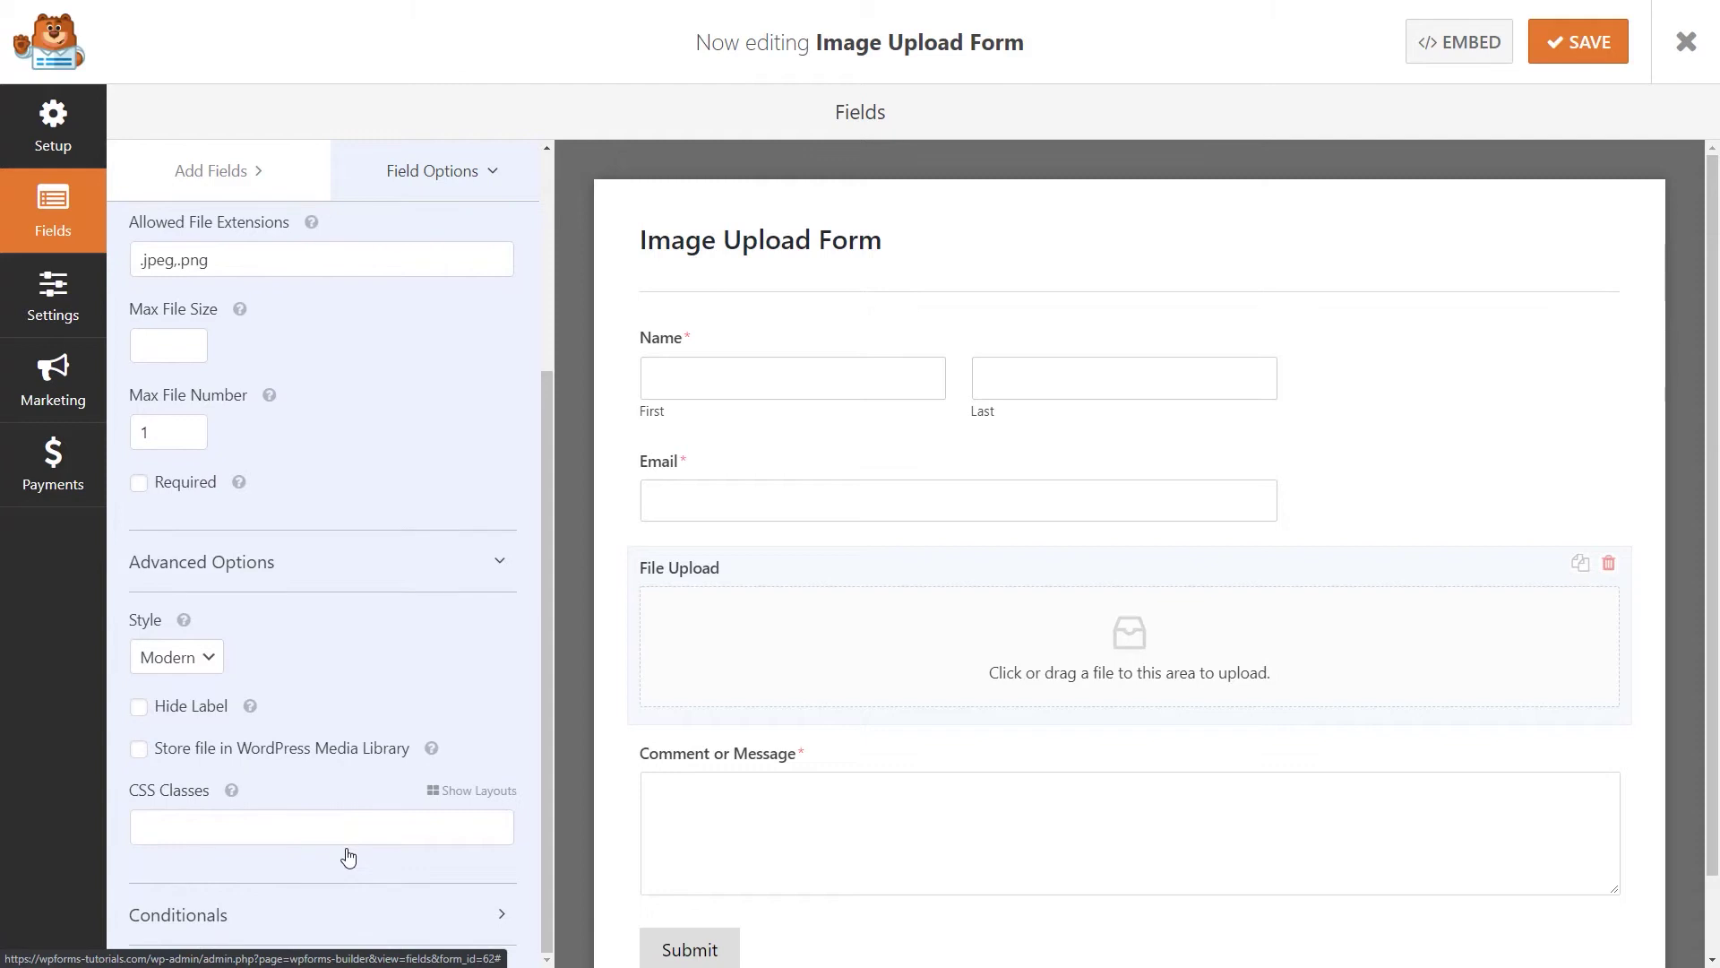
click(210, 661)
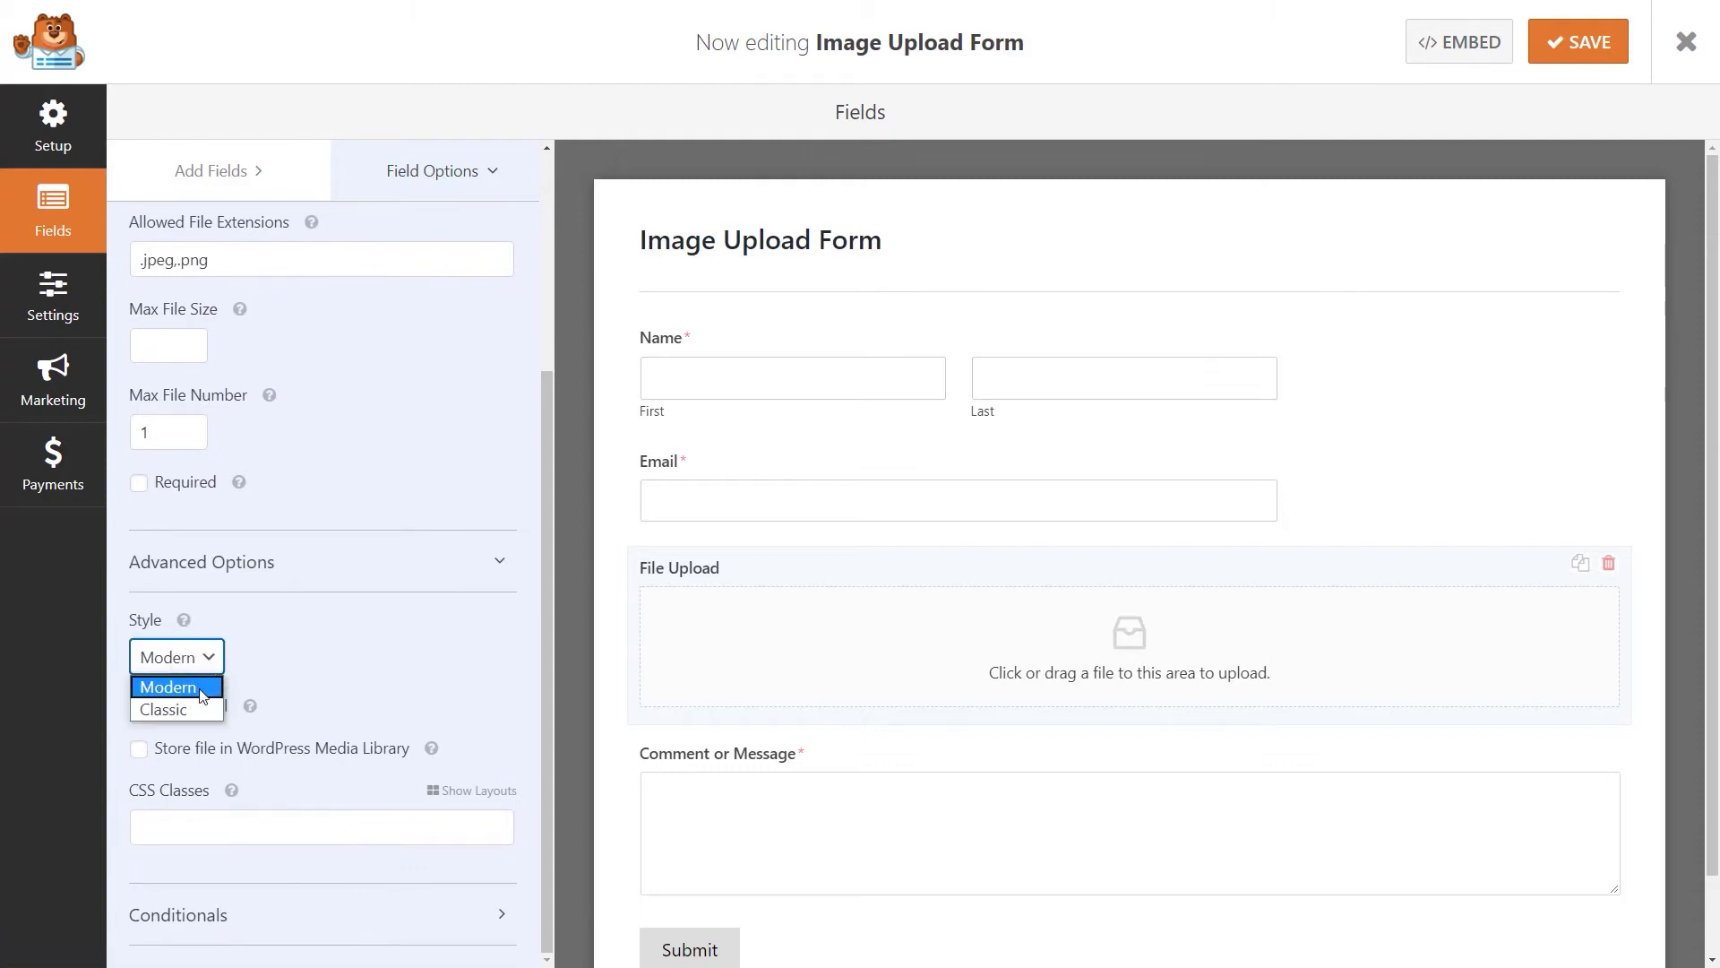
click(197, 708)
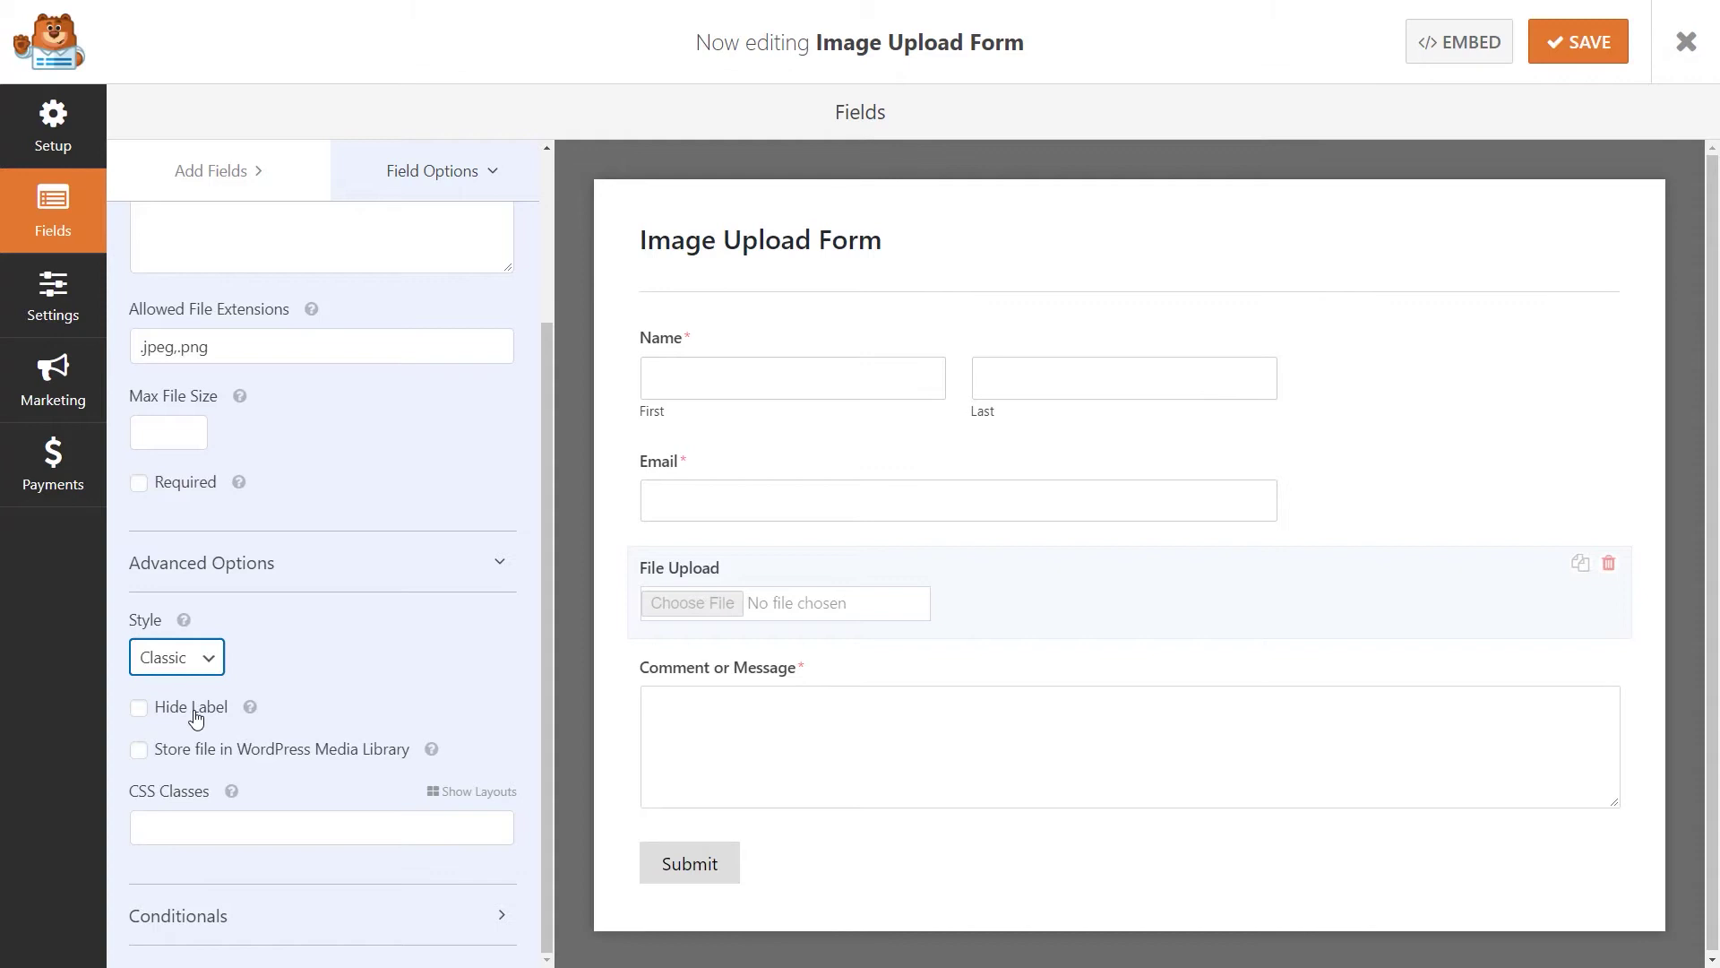
click(204, 656)
click(207, 687)
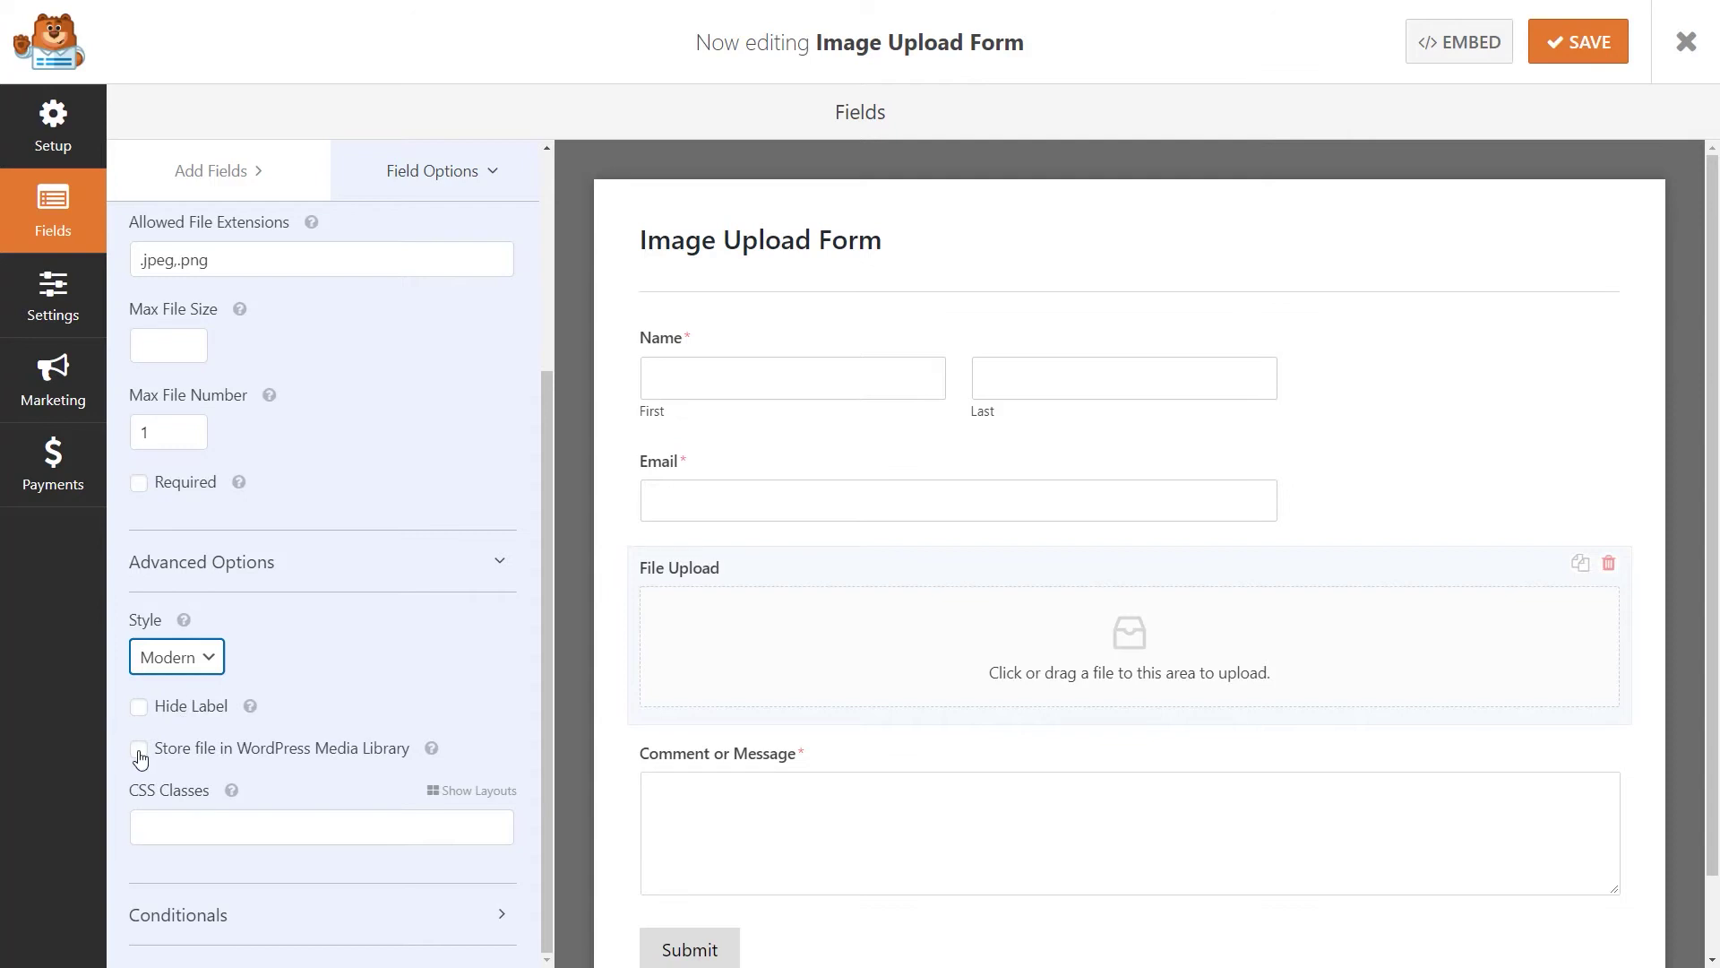
click(139, 753)
Save the form and go to its Notifications settings.
click(1566, 38)
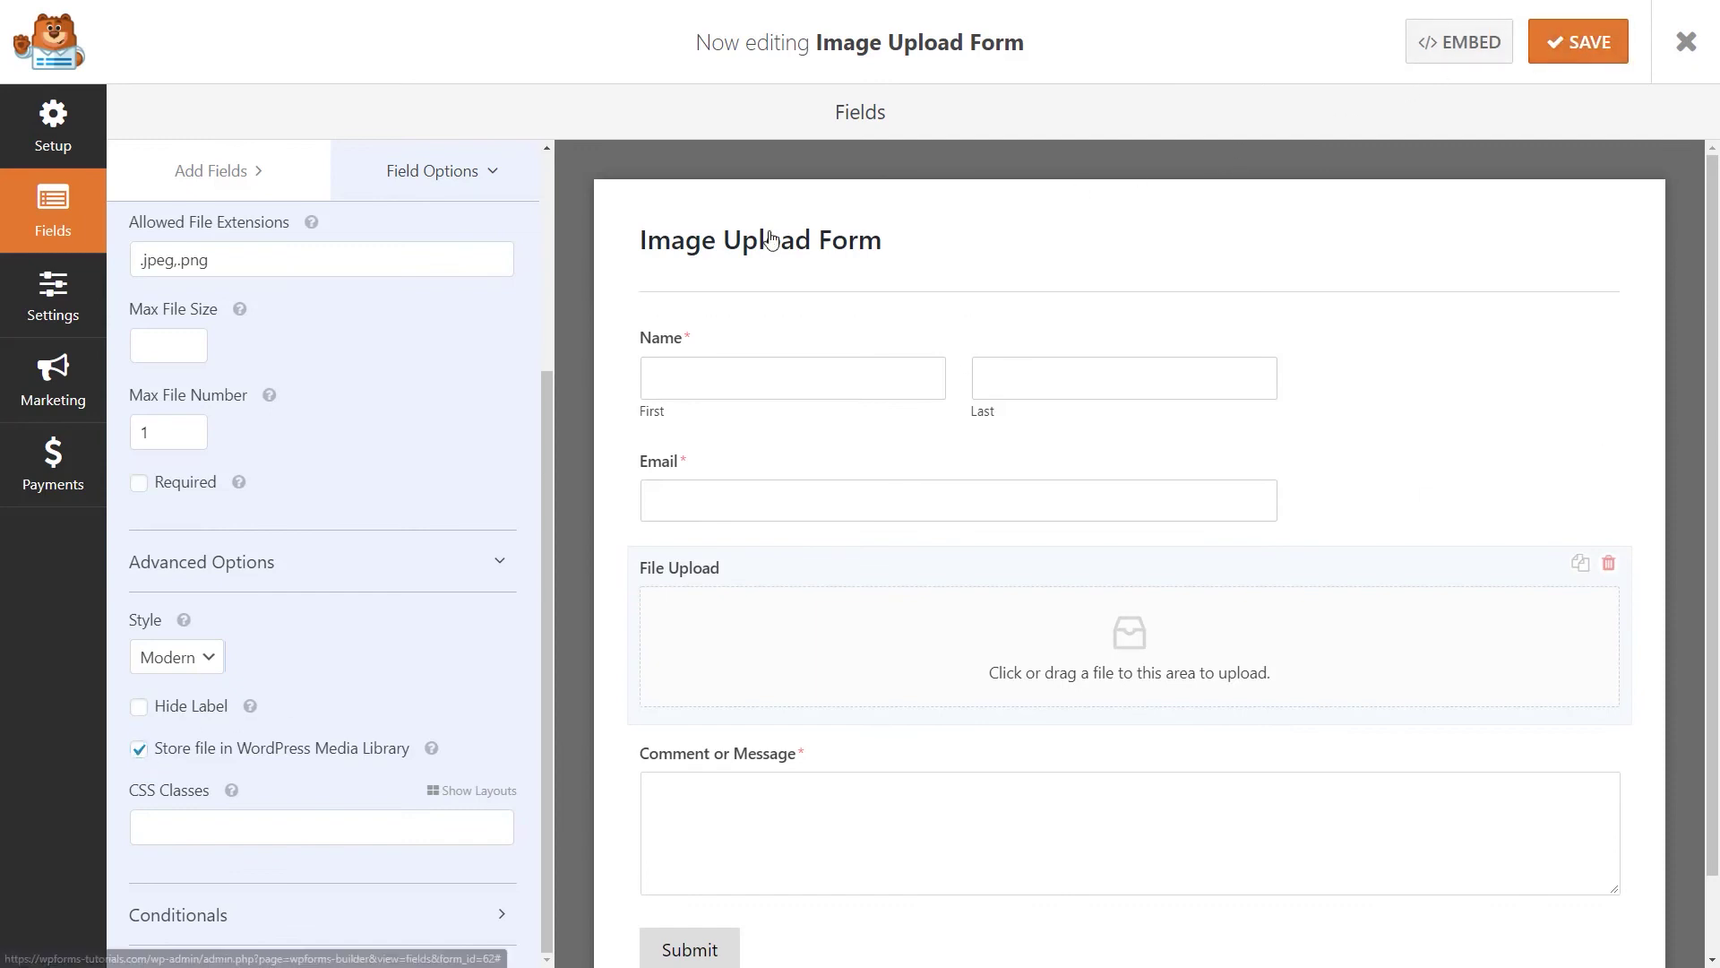
click(46, 308)
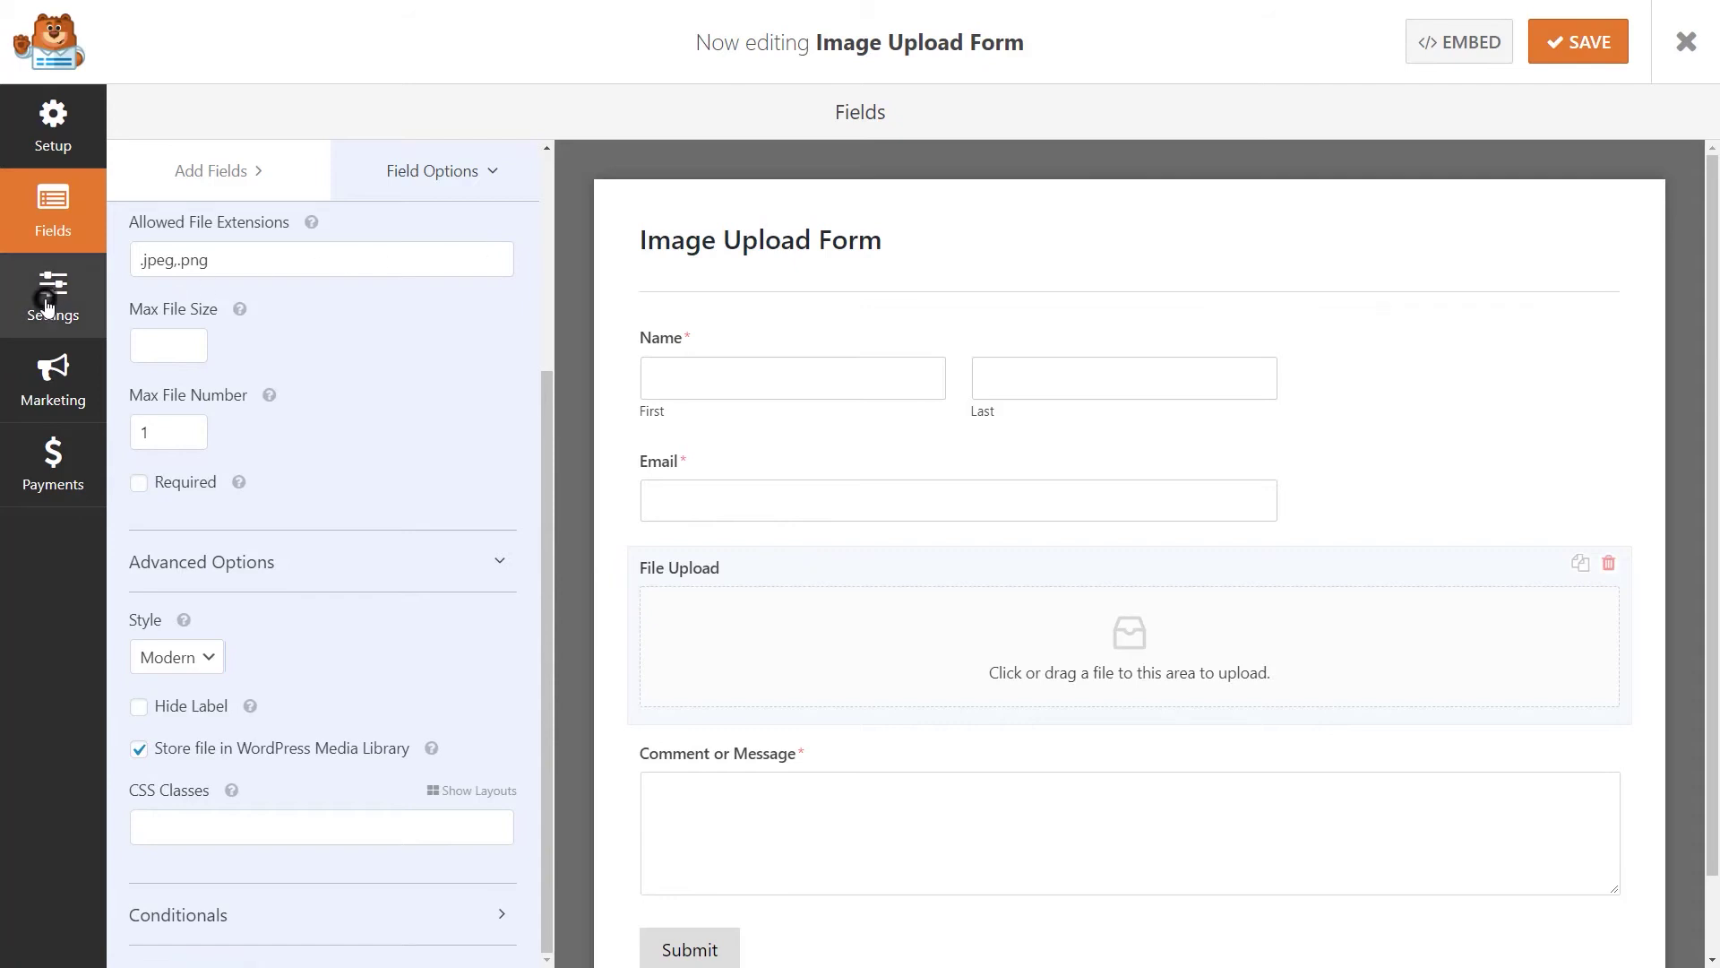
click(301, 231)
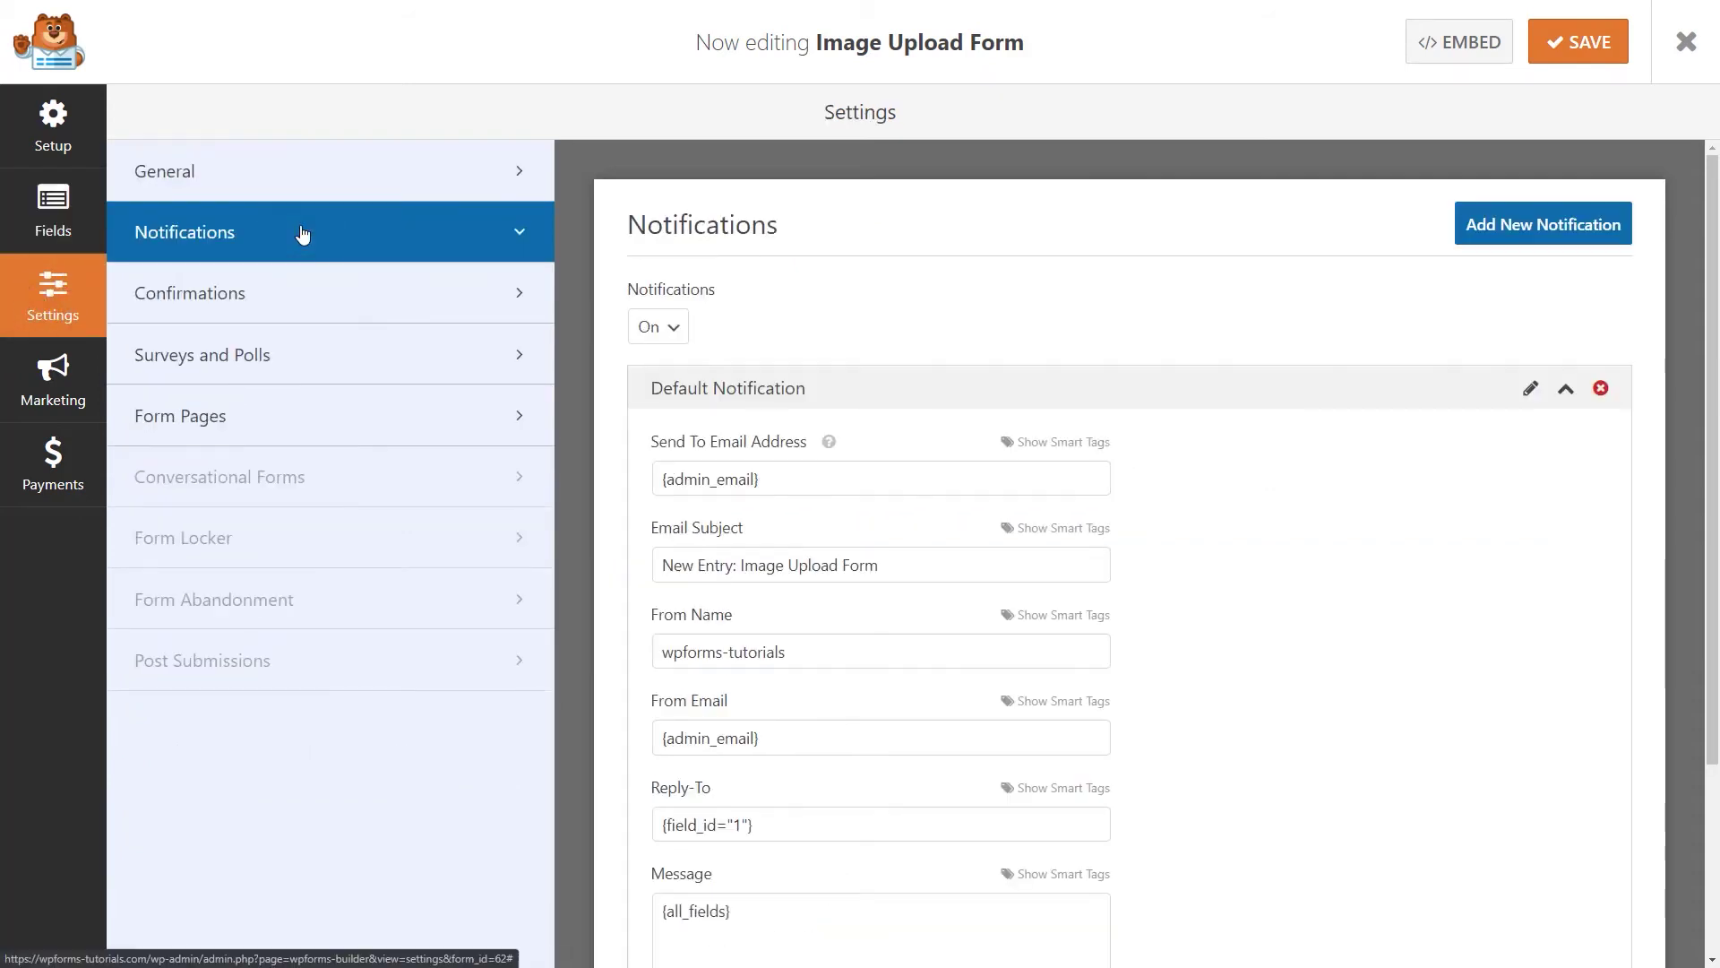
Review the Send To Email Address notification, then switch to the Confirmations settings.
click(778, 472)
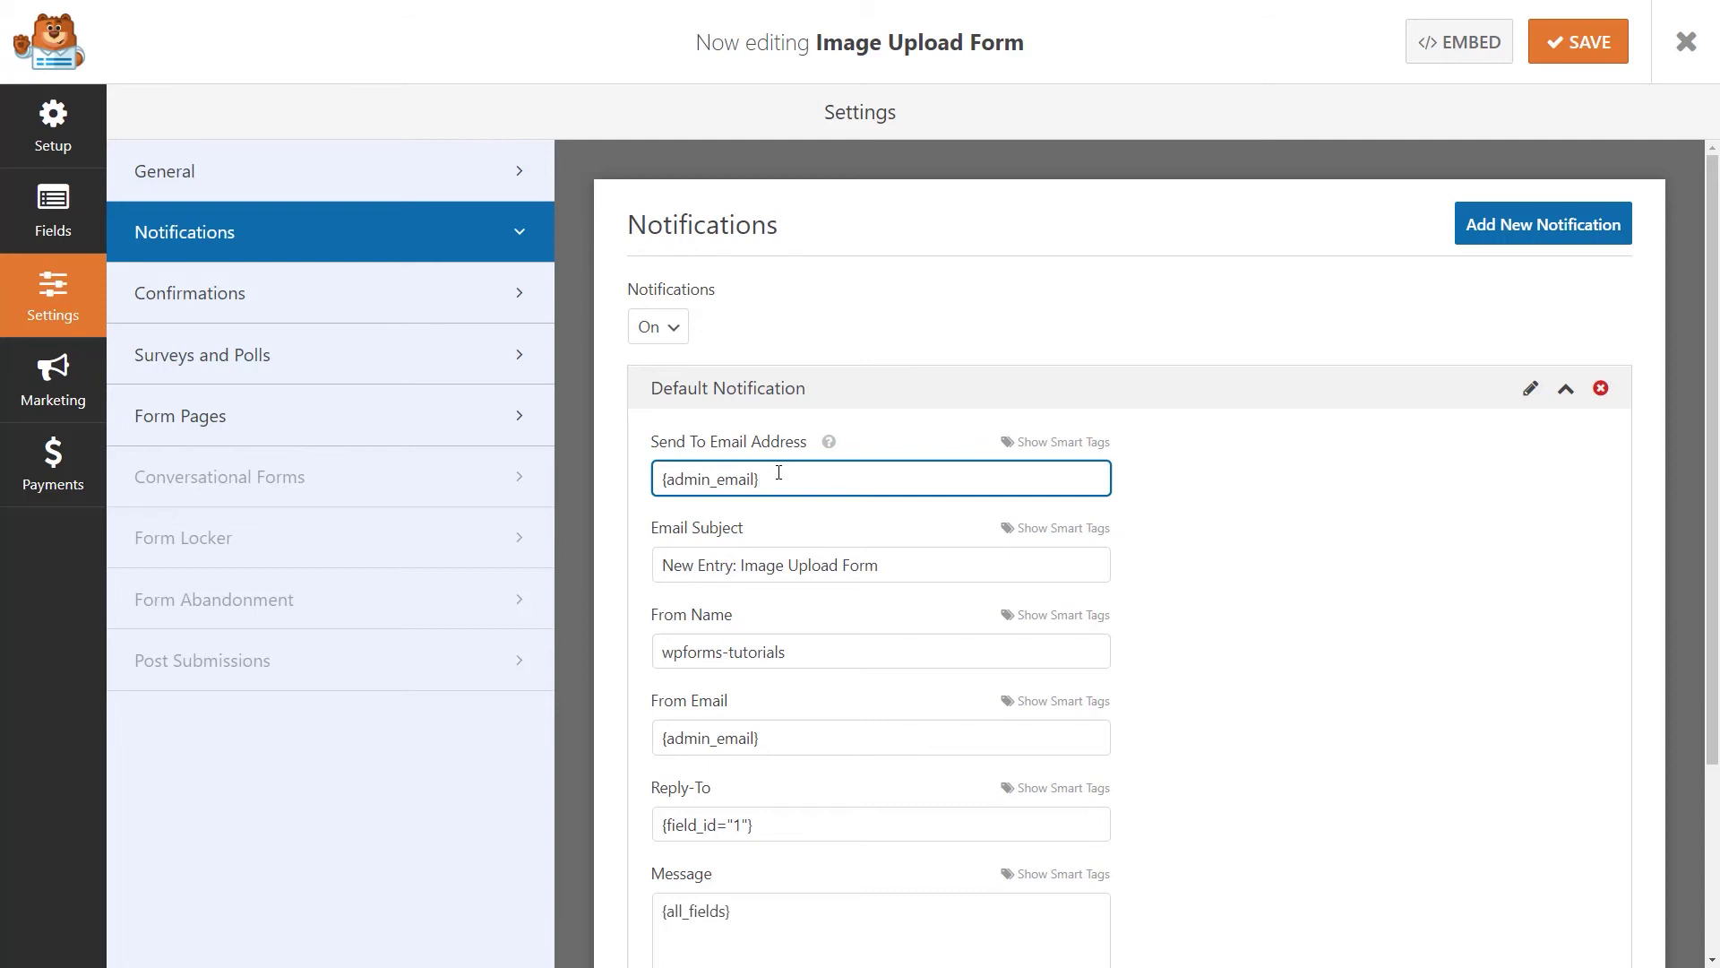
scroll(778, 473, down, 3)
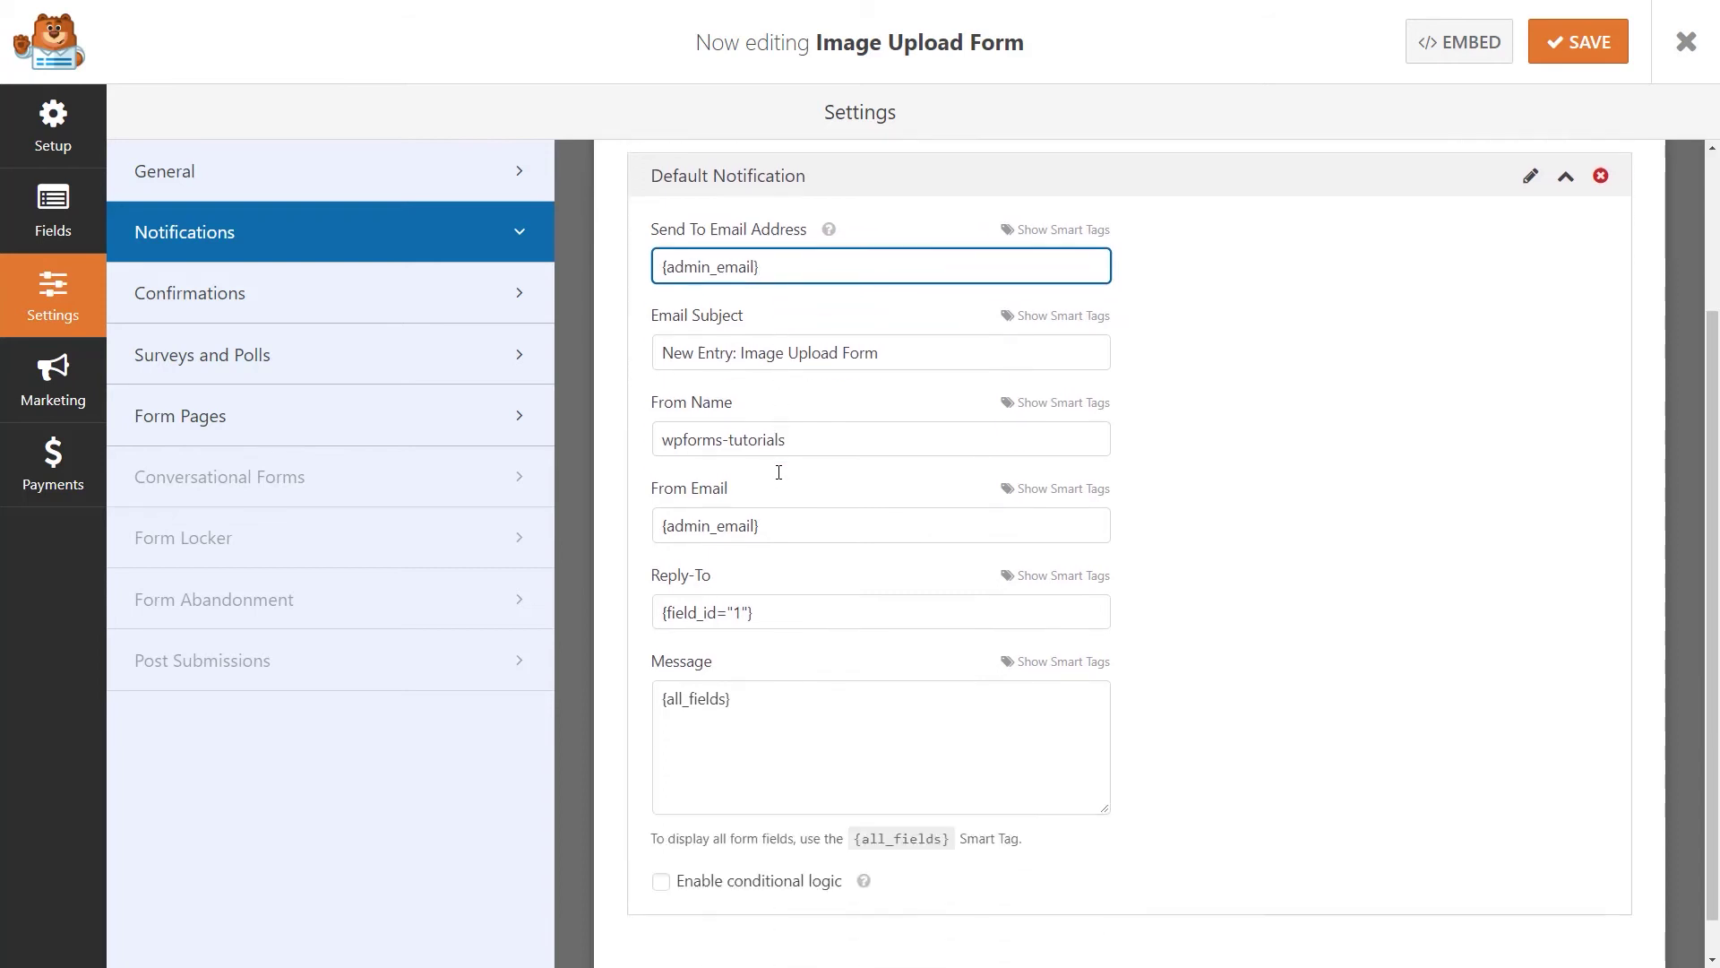
scroll(779, 472, up, 3)
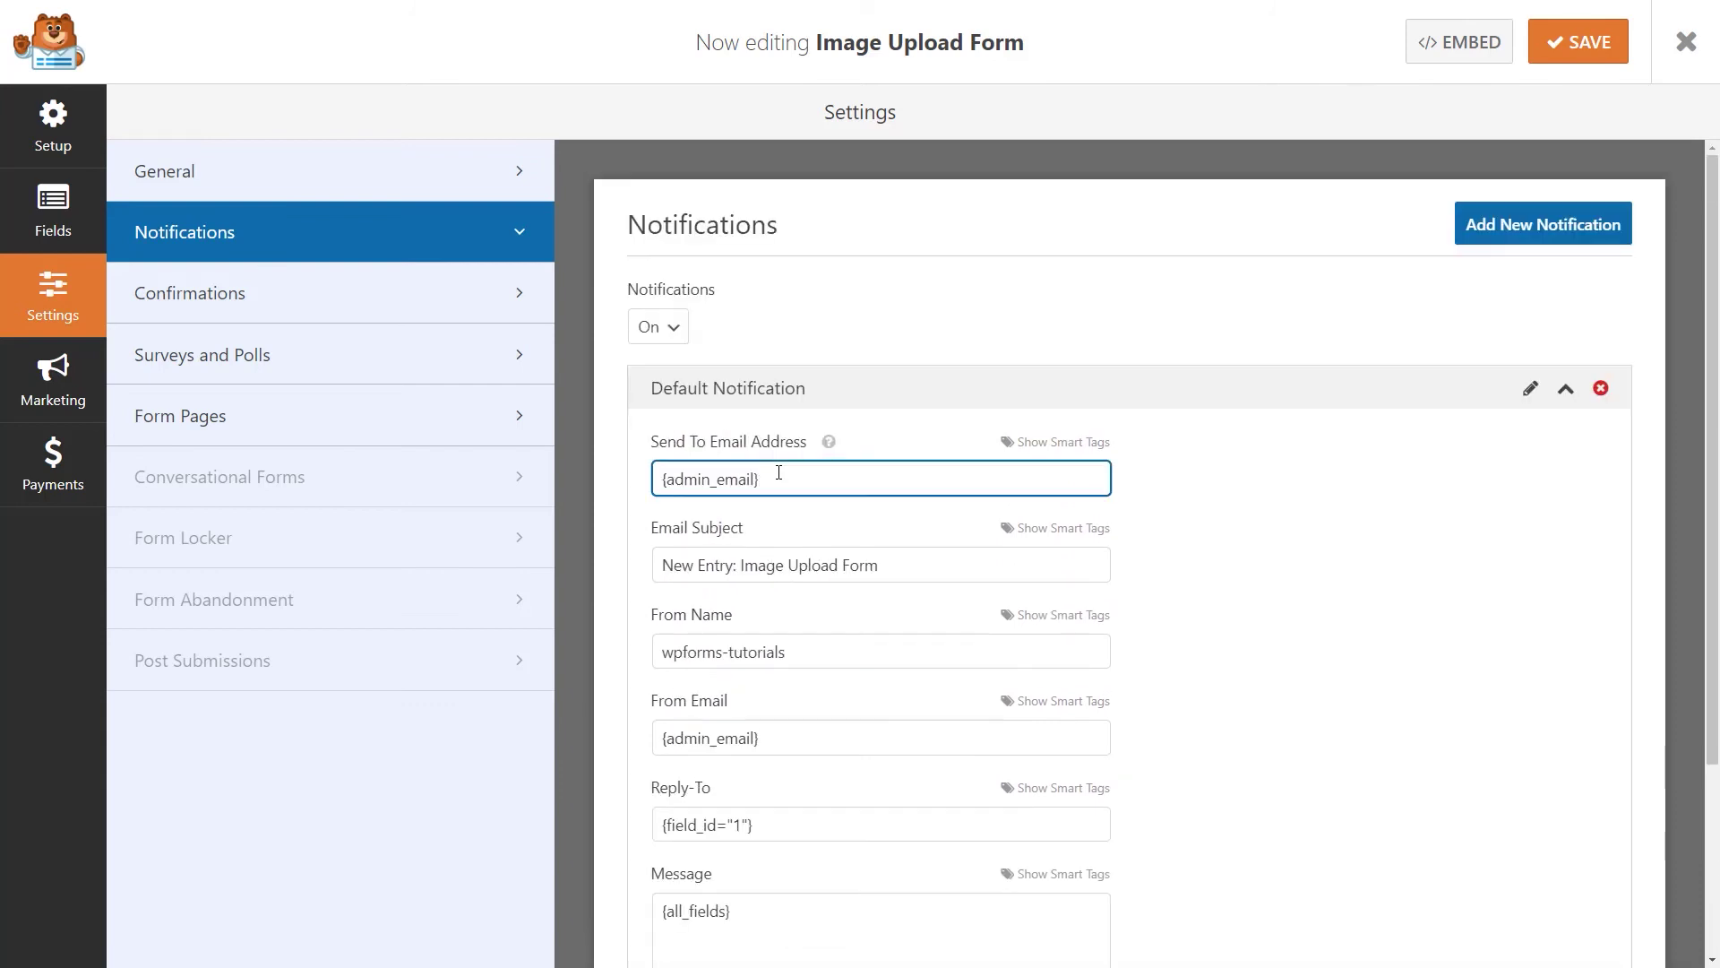
click(445, 294)
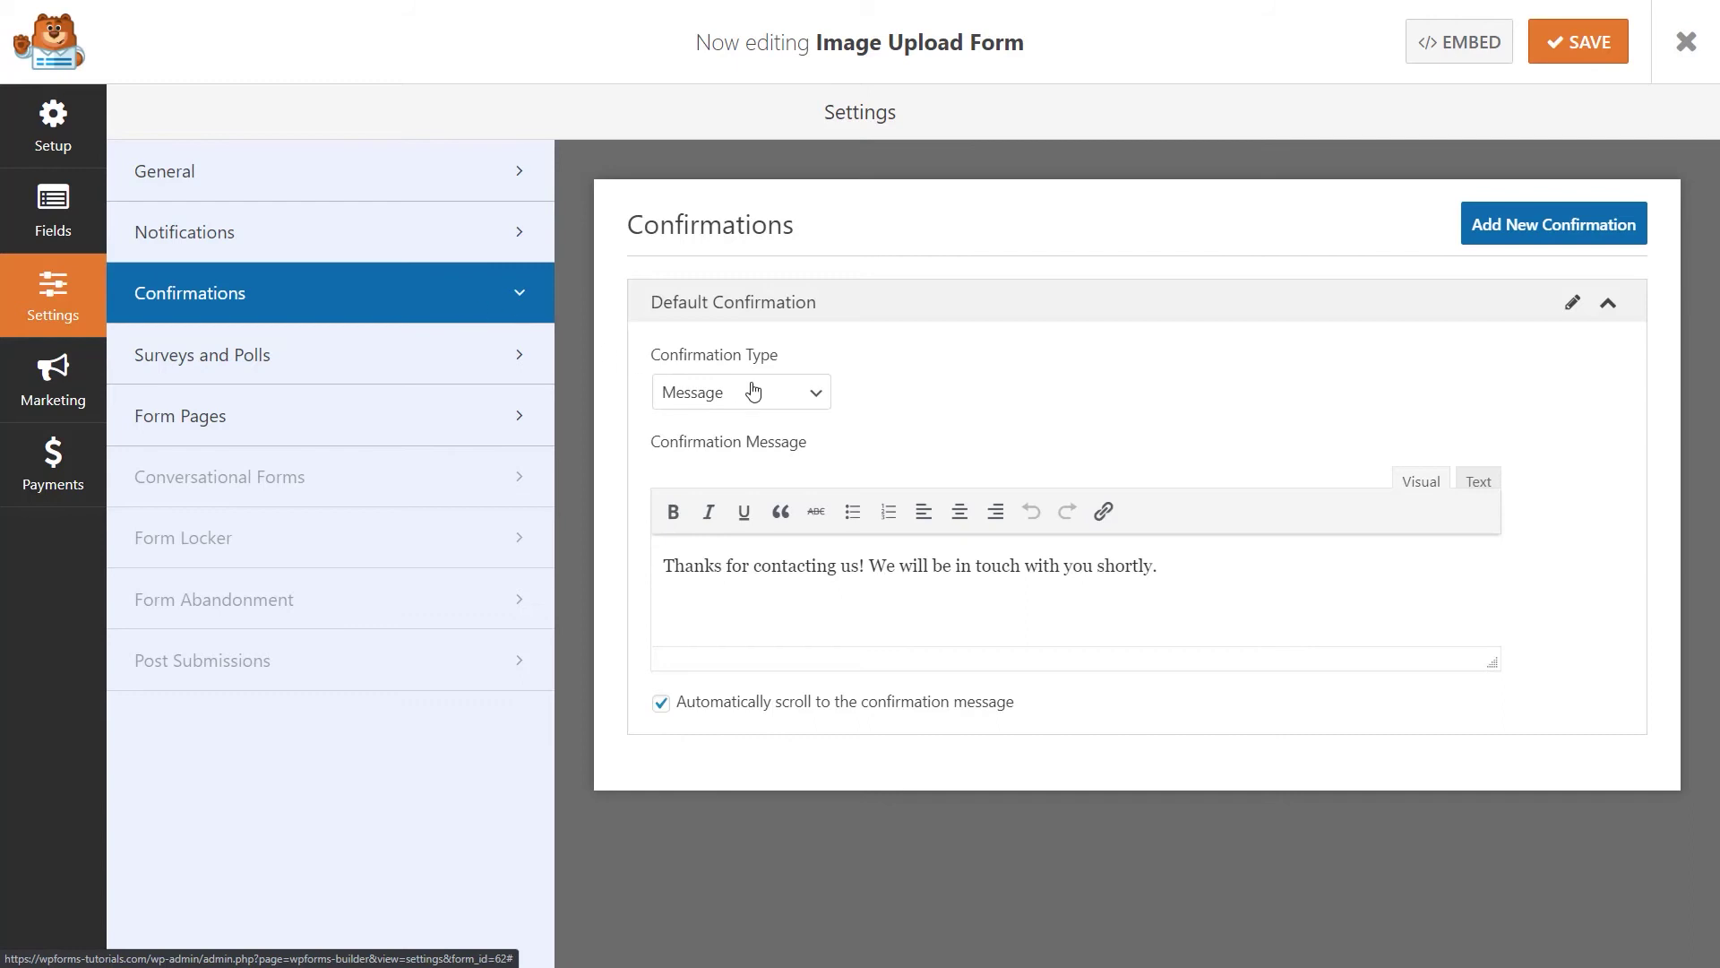
Keep the Message confirmation type, save the form, and close the builder.
click(812, 397)
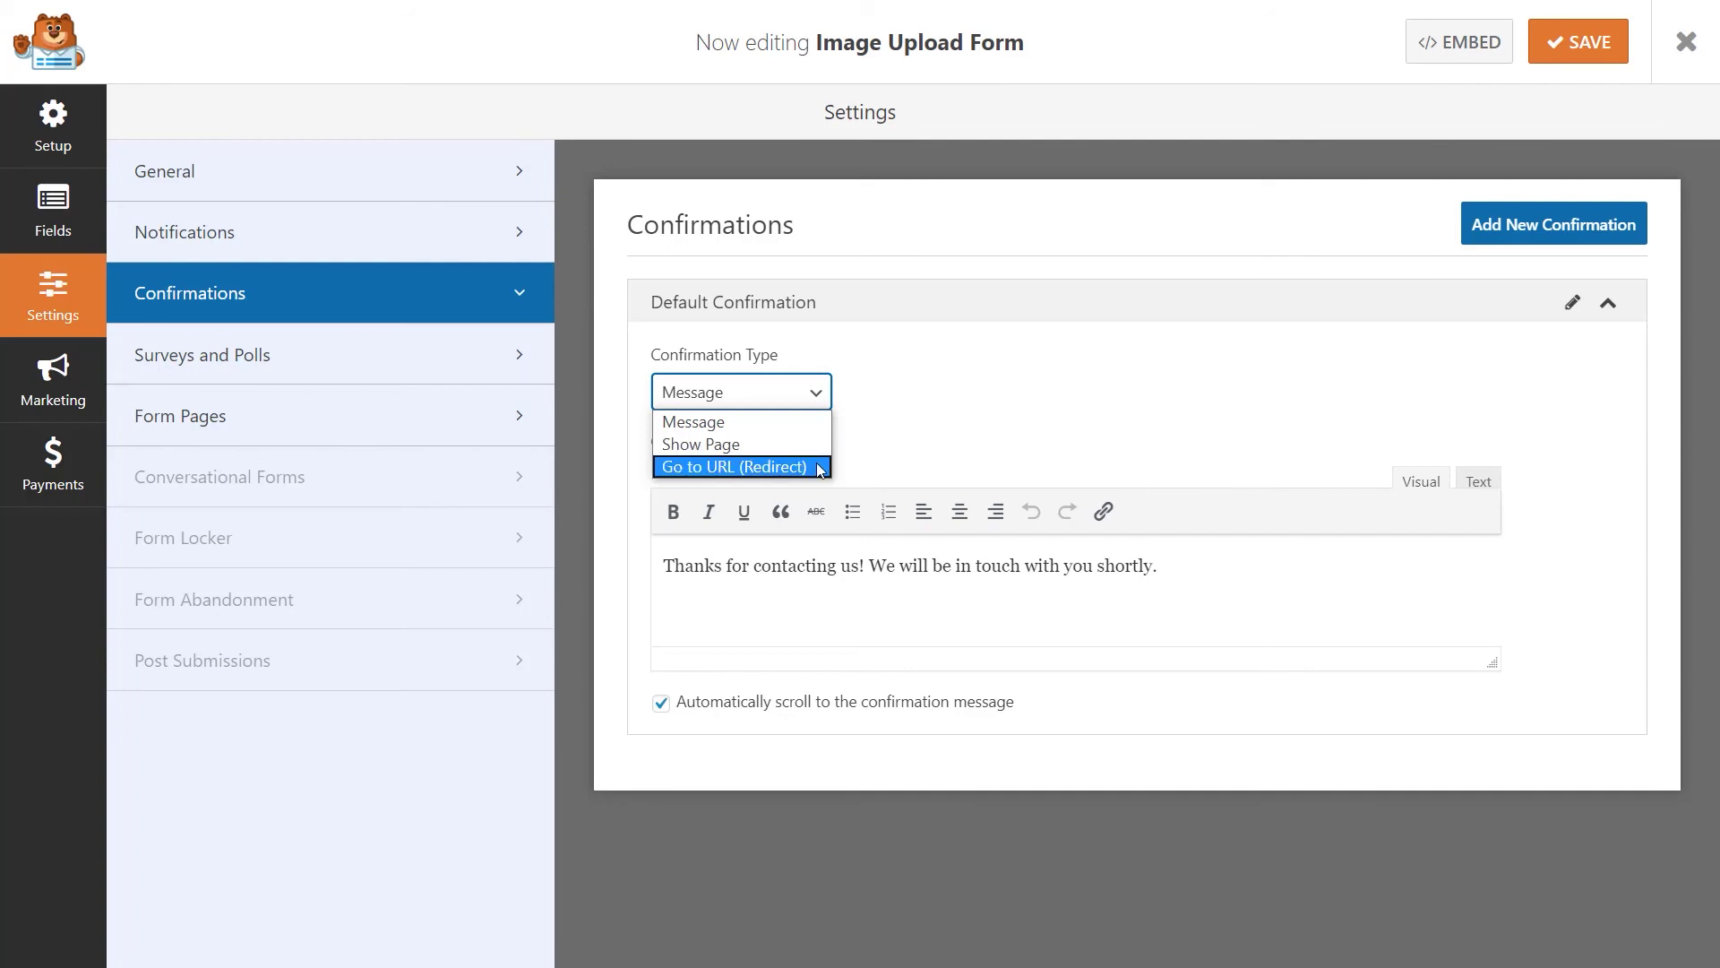
click(812, 426)
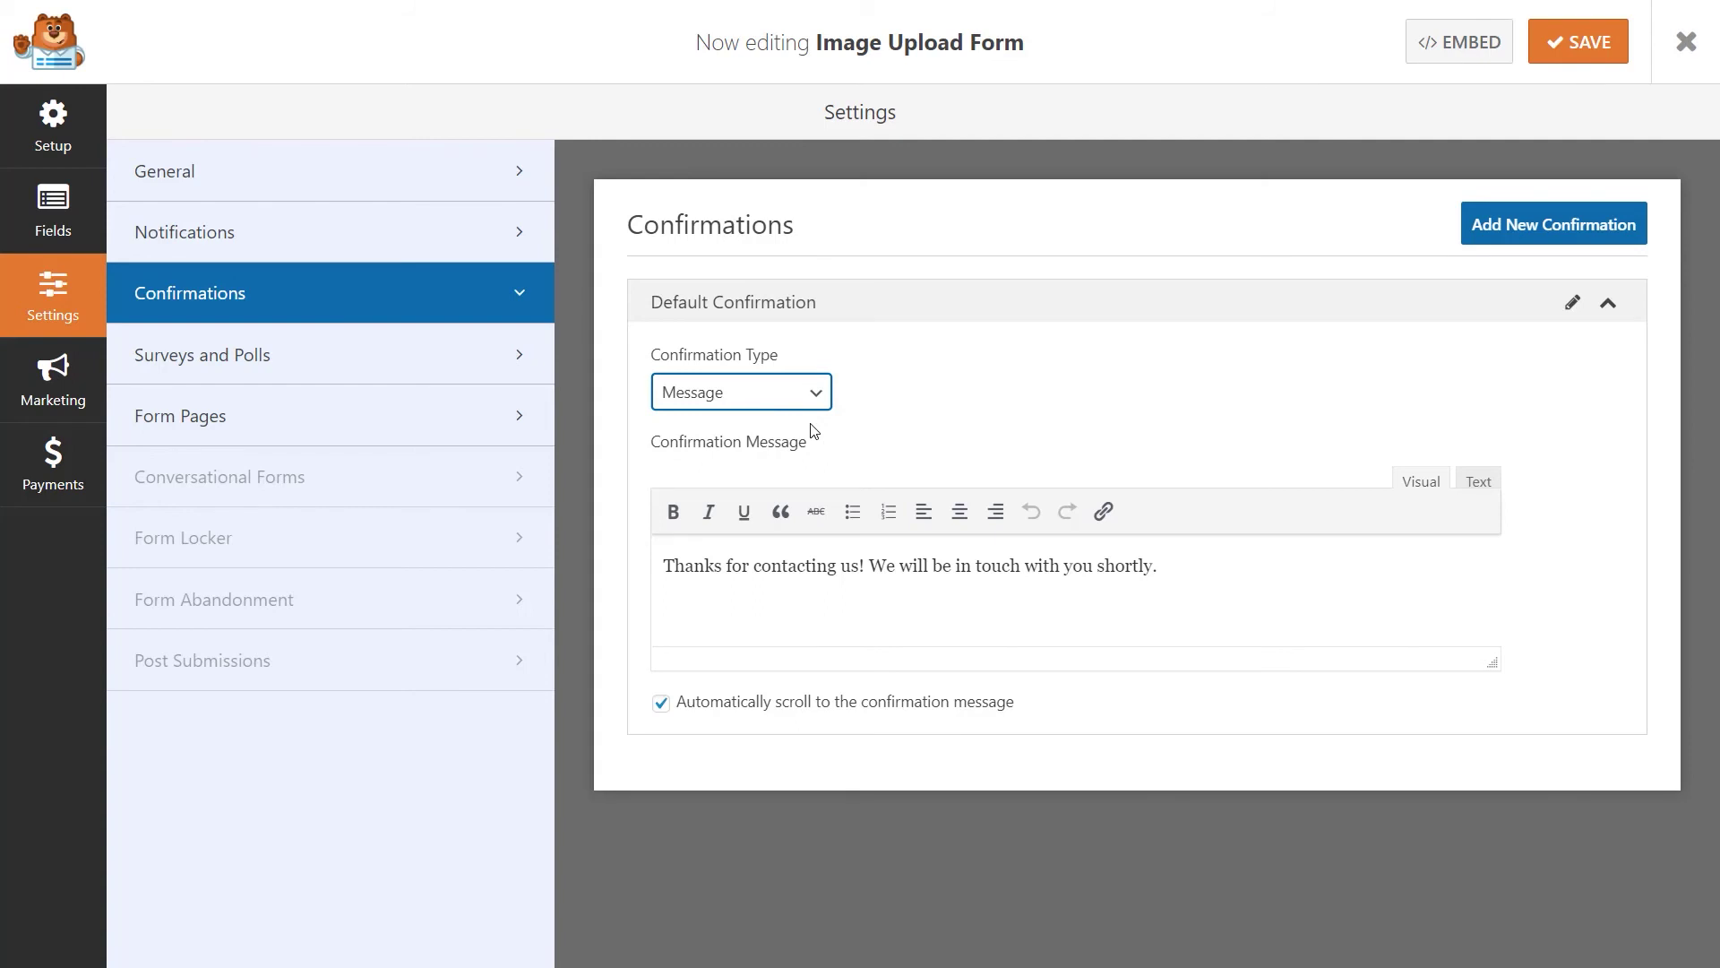
click(1582, 54)
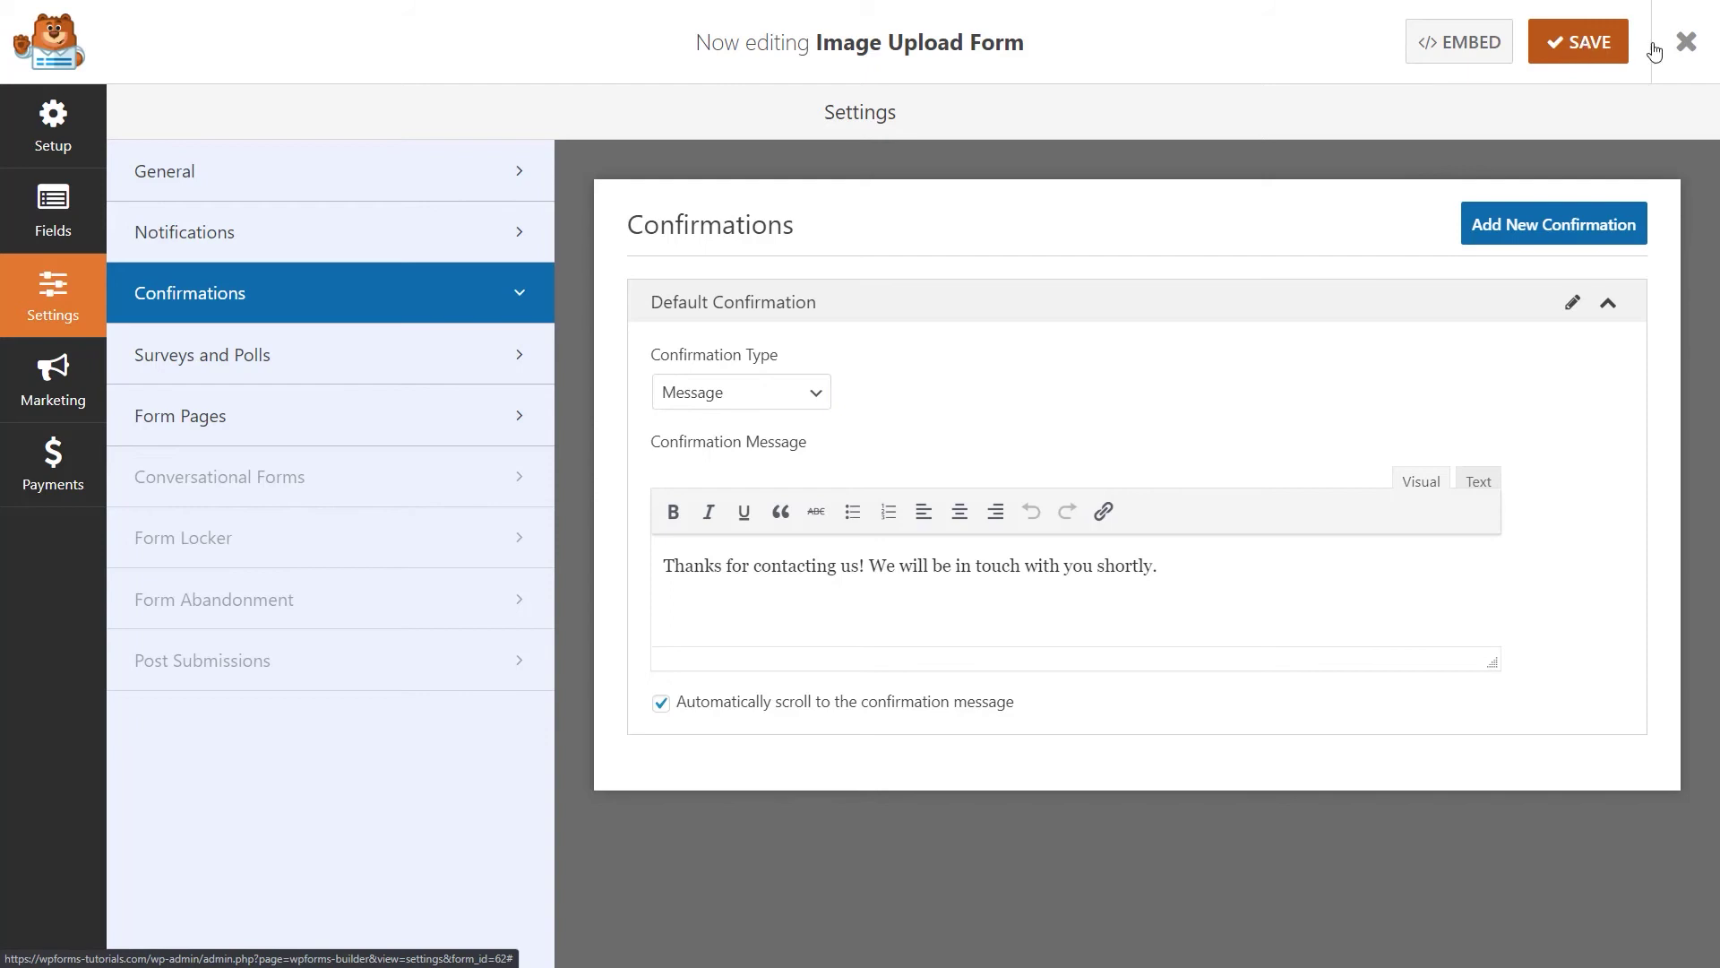
click(1686, 42)
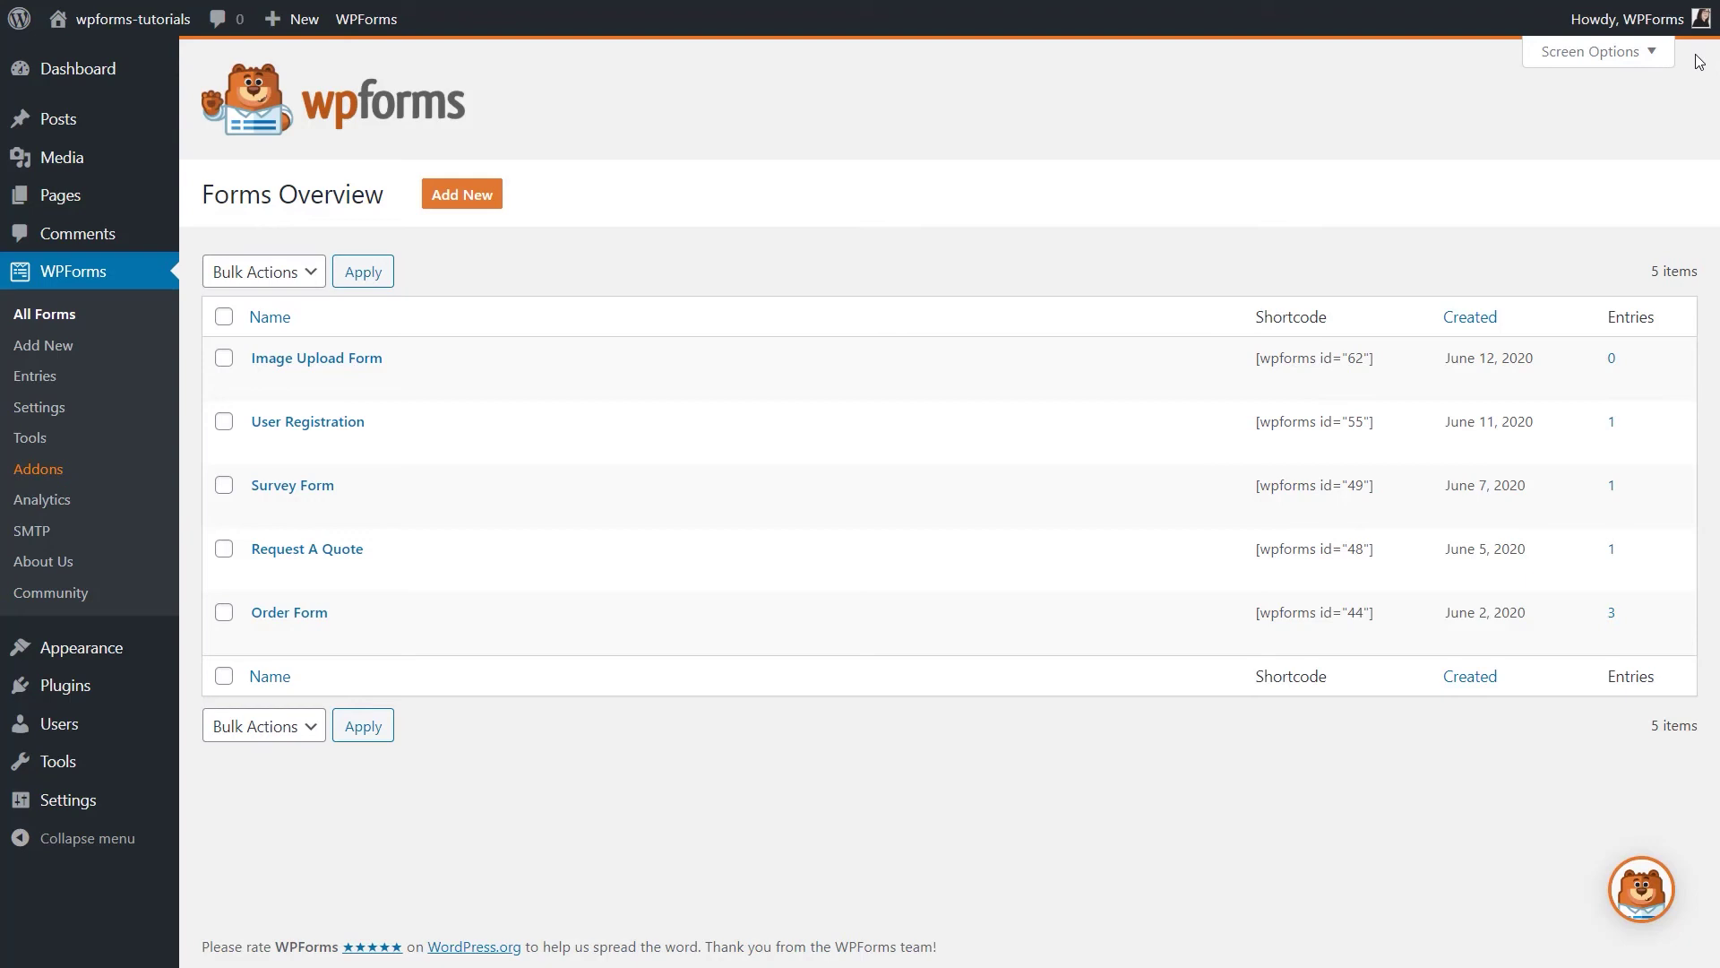
Start a new page titled 'Image Upload Form'.
mouse_move(124, 204)
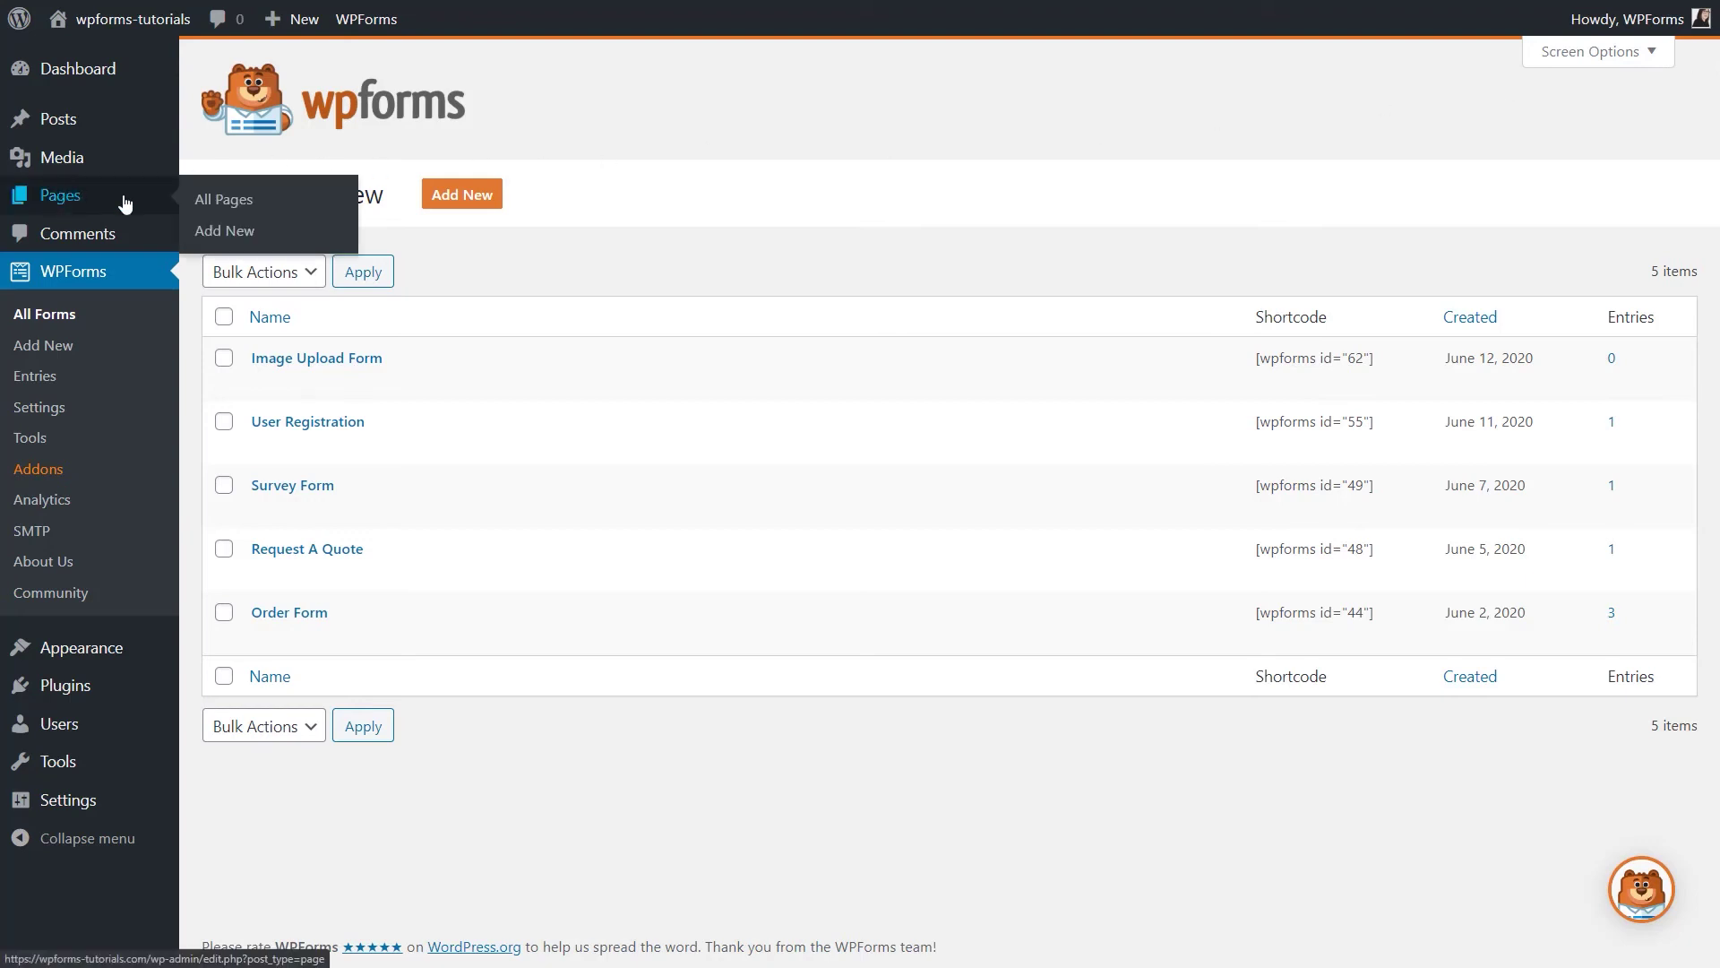
click(202, 231)
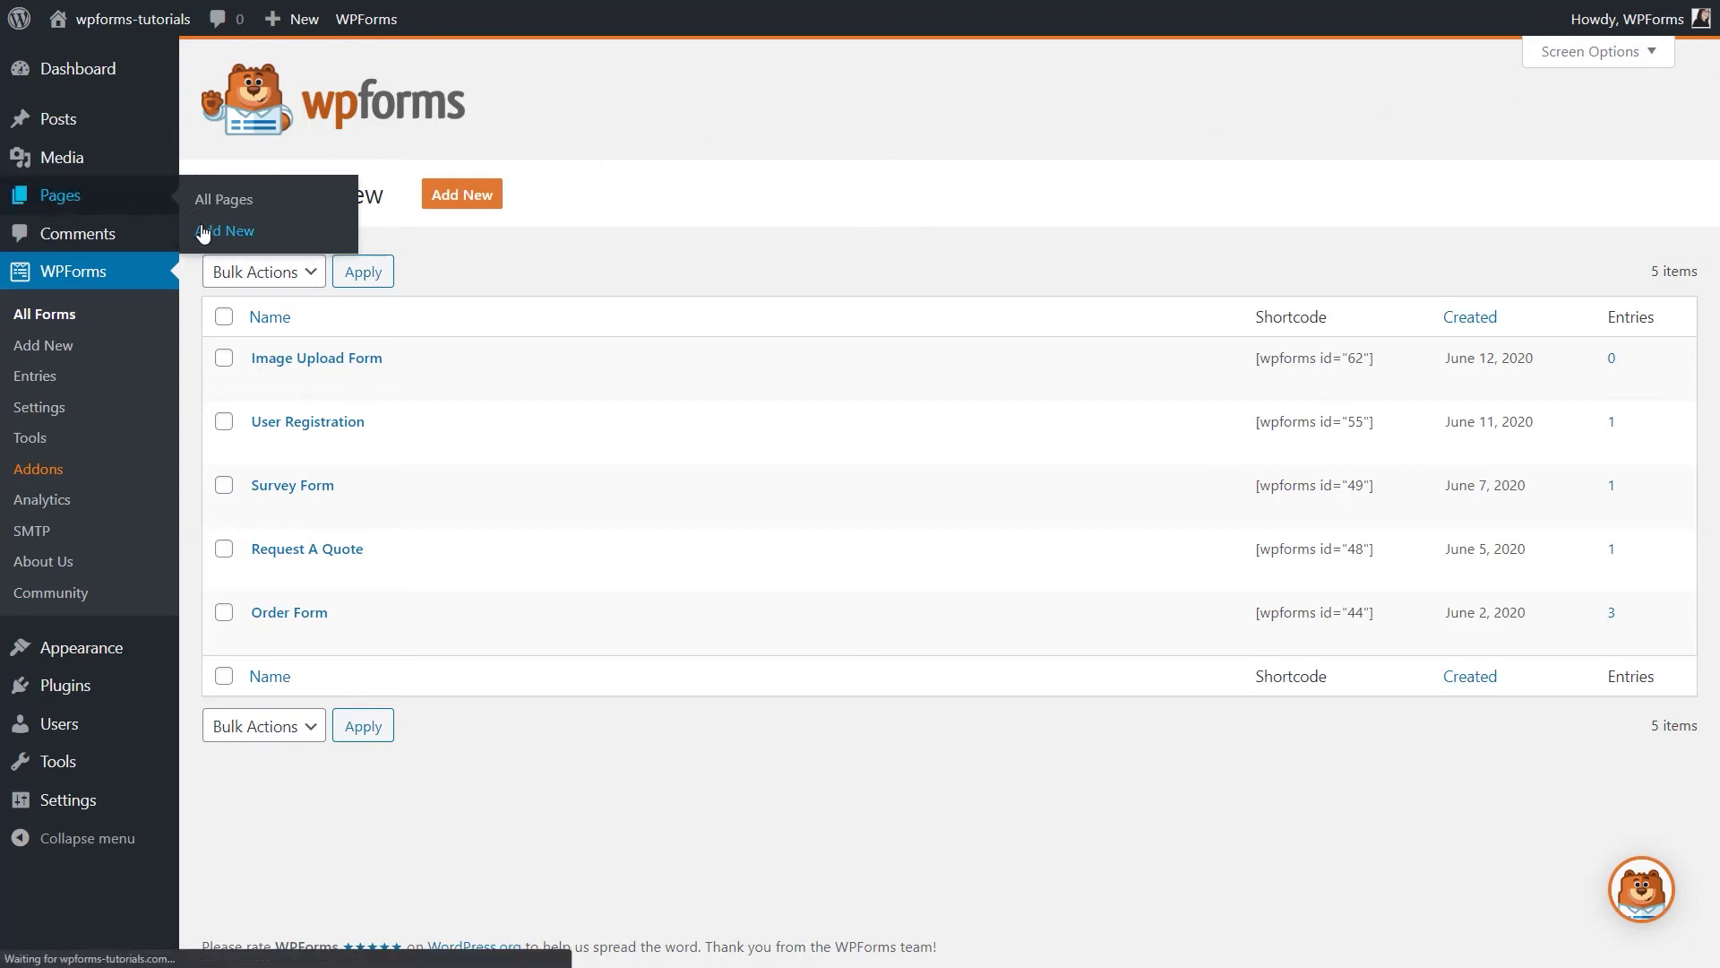
text(I)
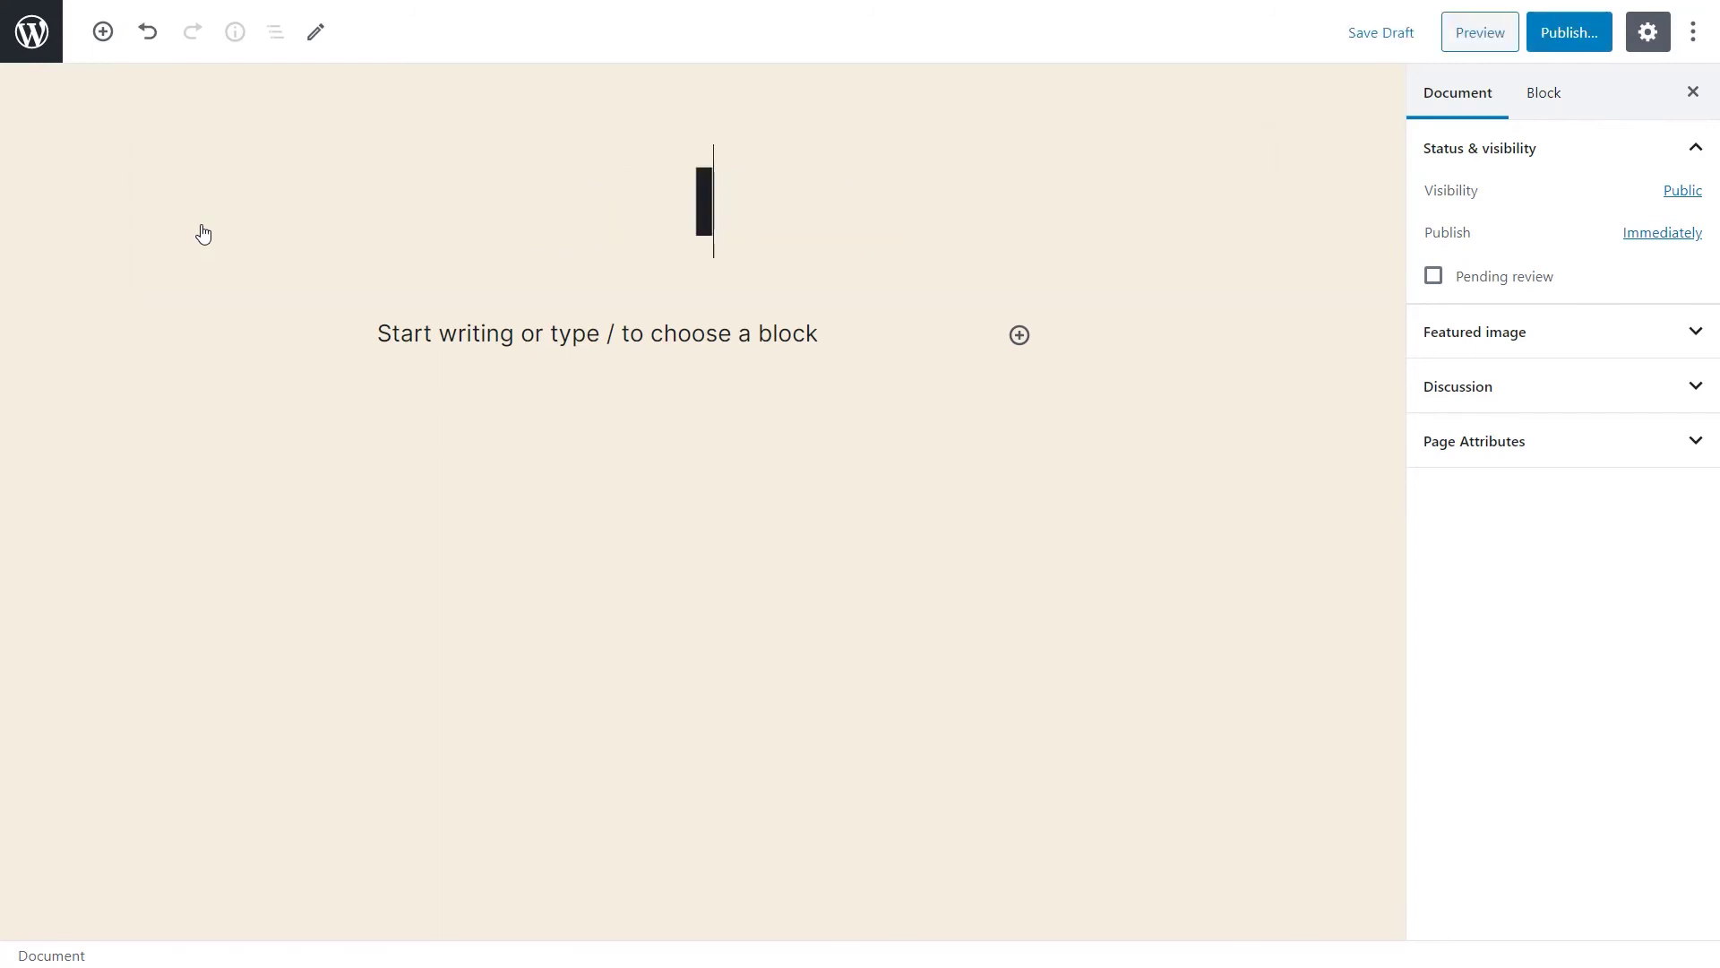
text(mage Upload Form)
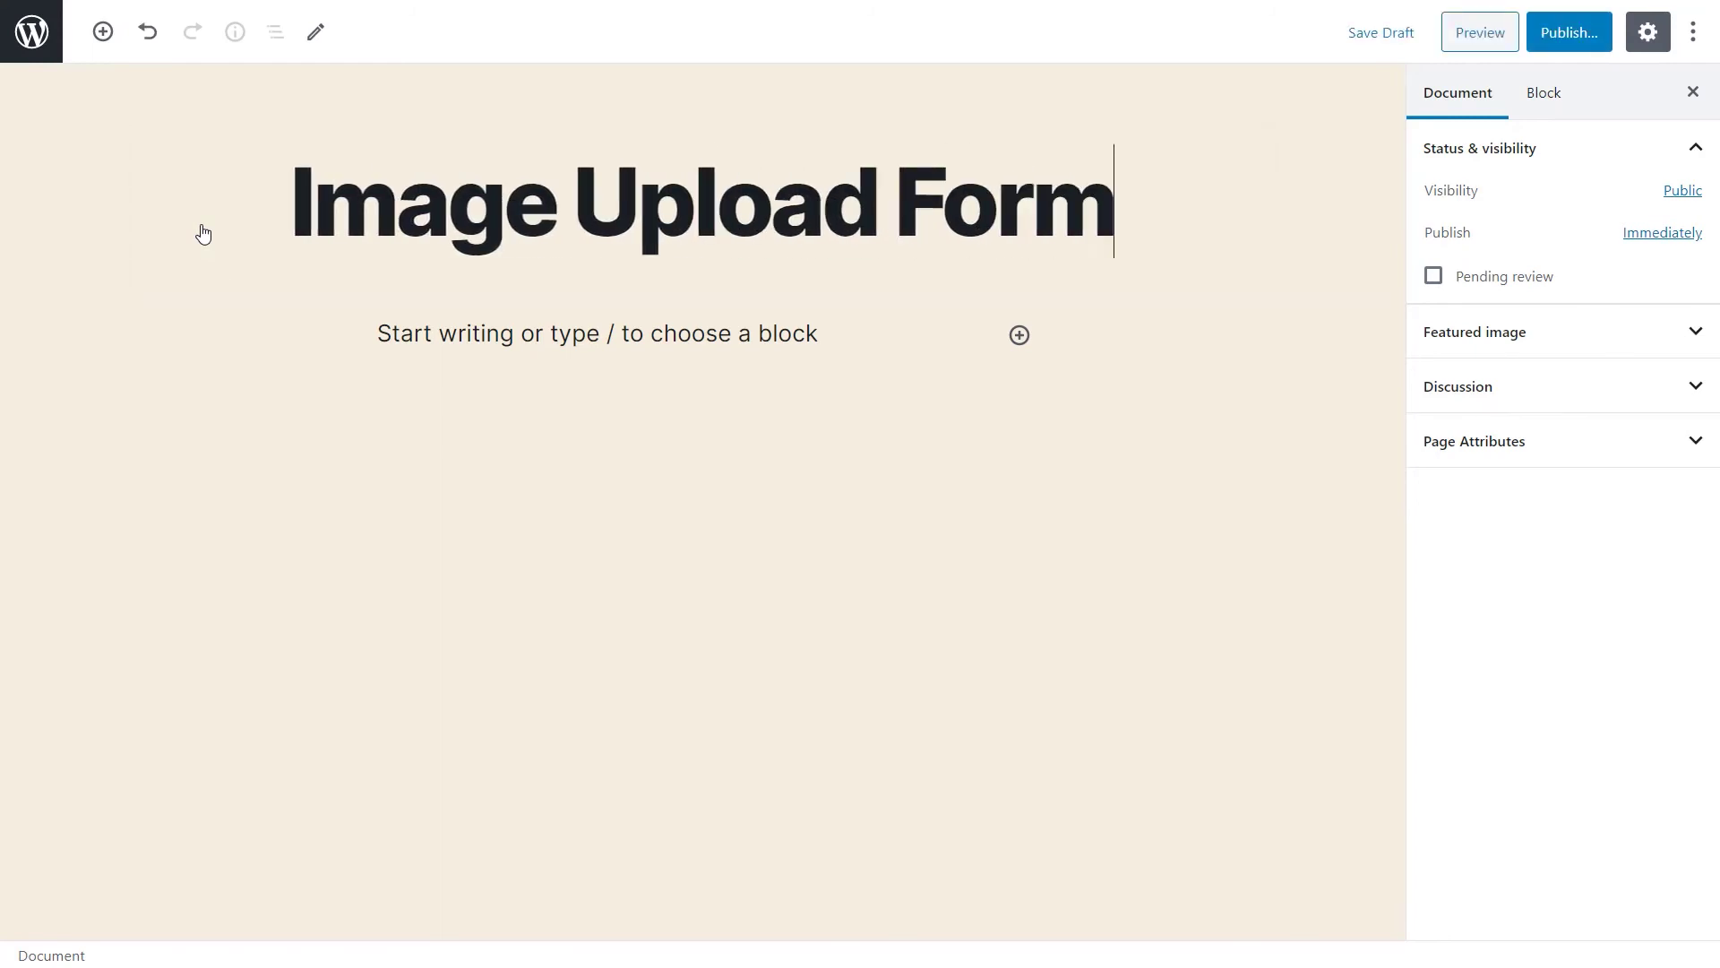
Embed the Image Upload Form via a WPForms block and publish the page.
click(1019, 334)
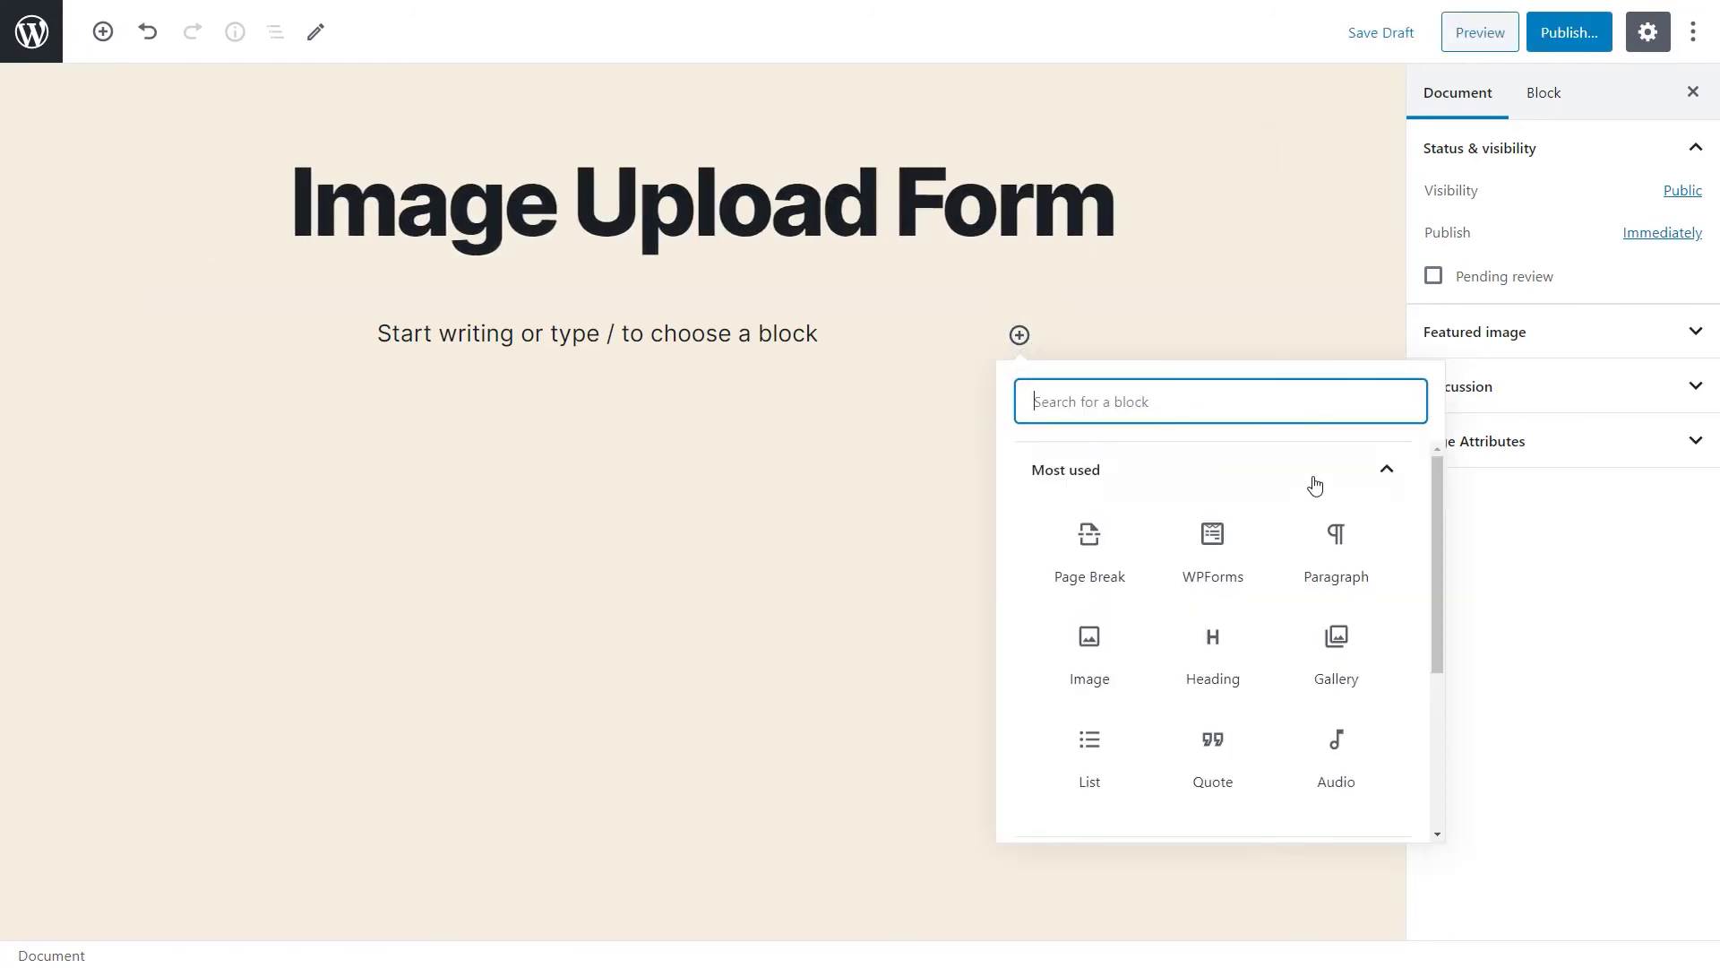
drag(1434, 492, 1440, 690)
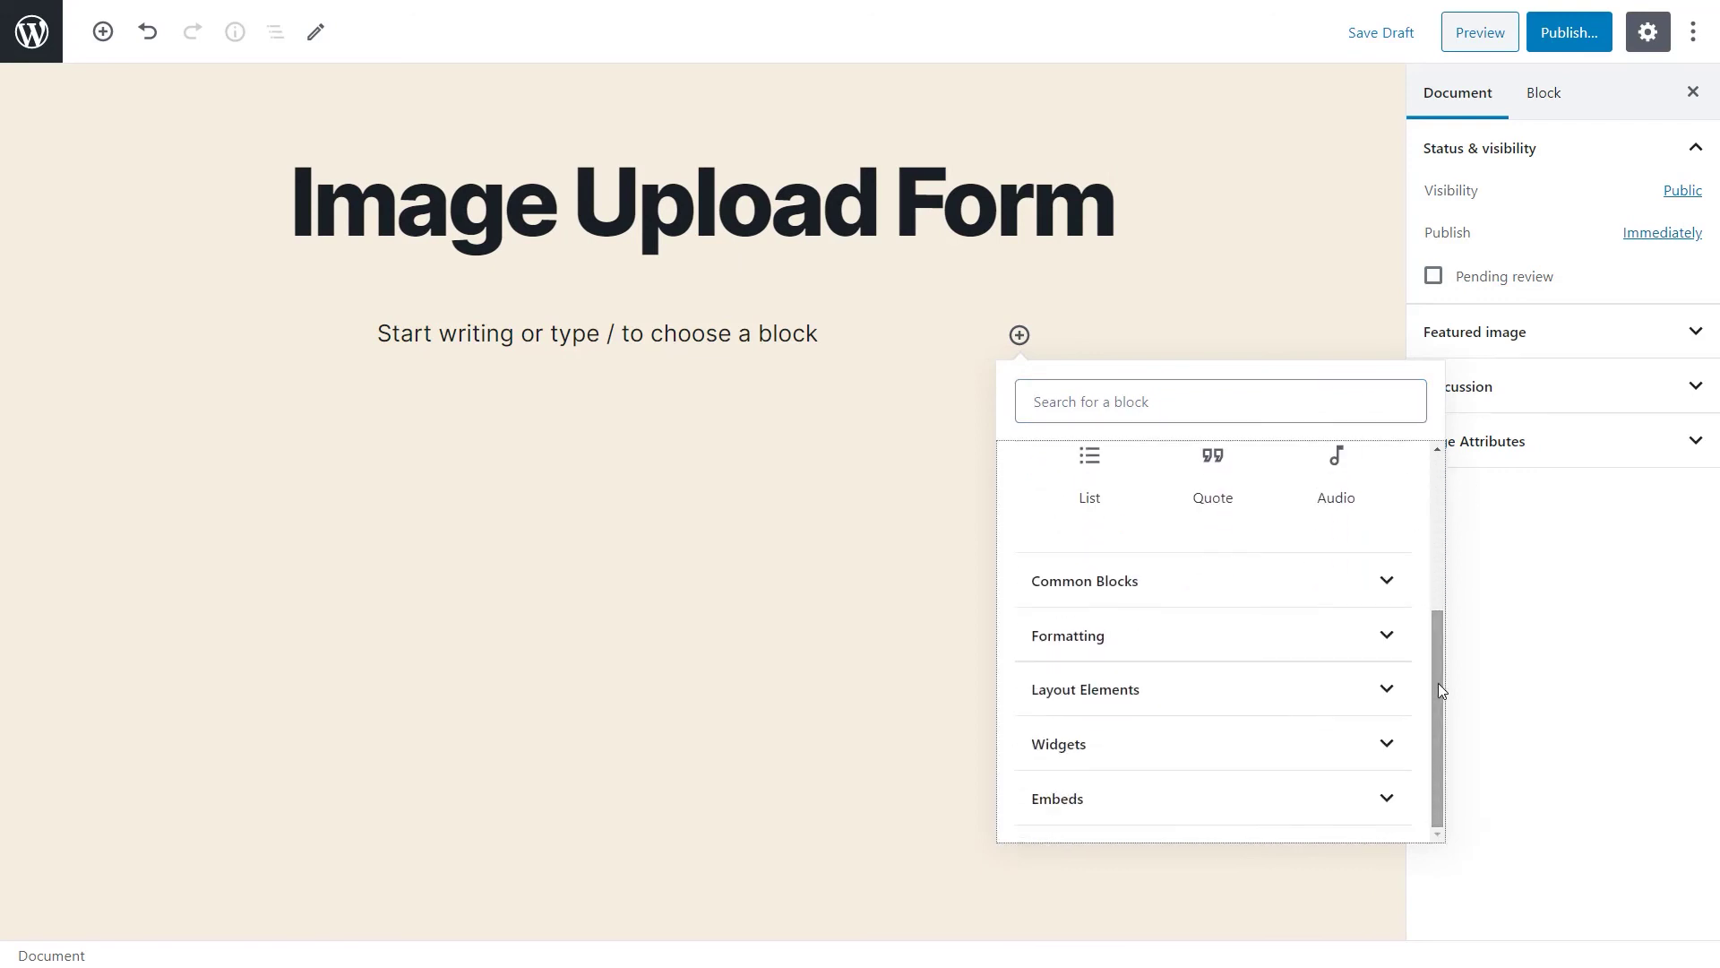
click(1362, 744)
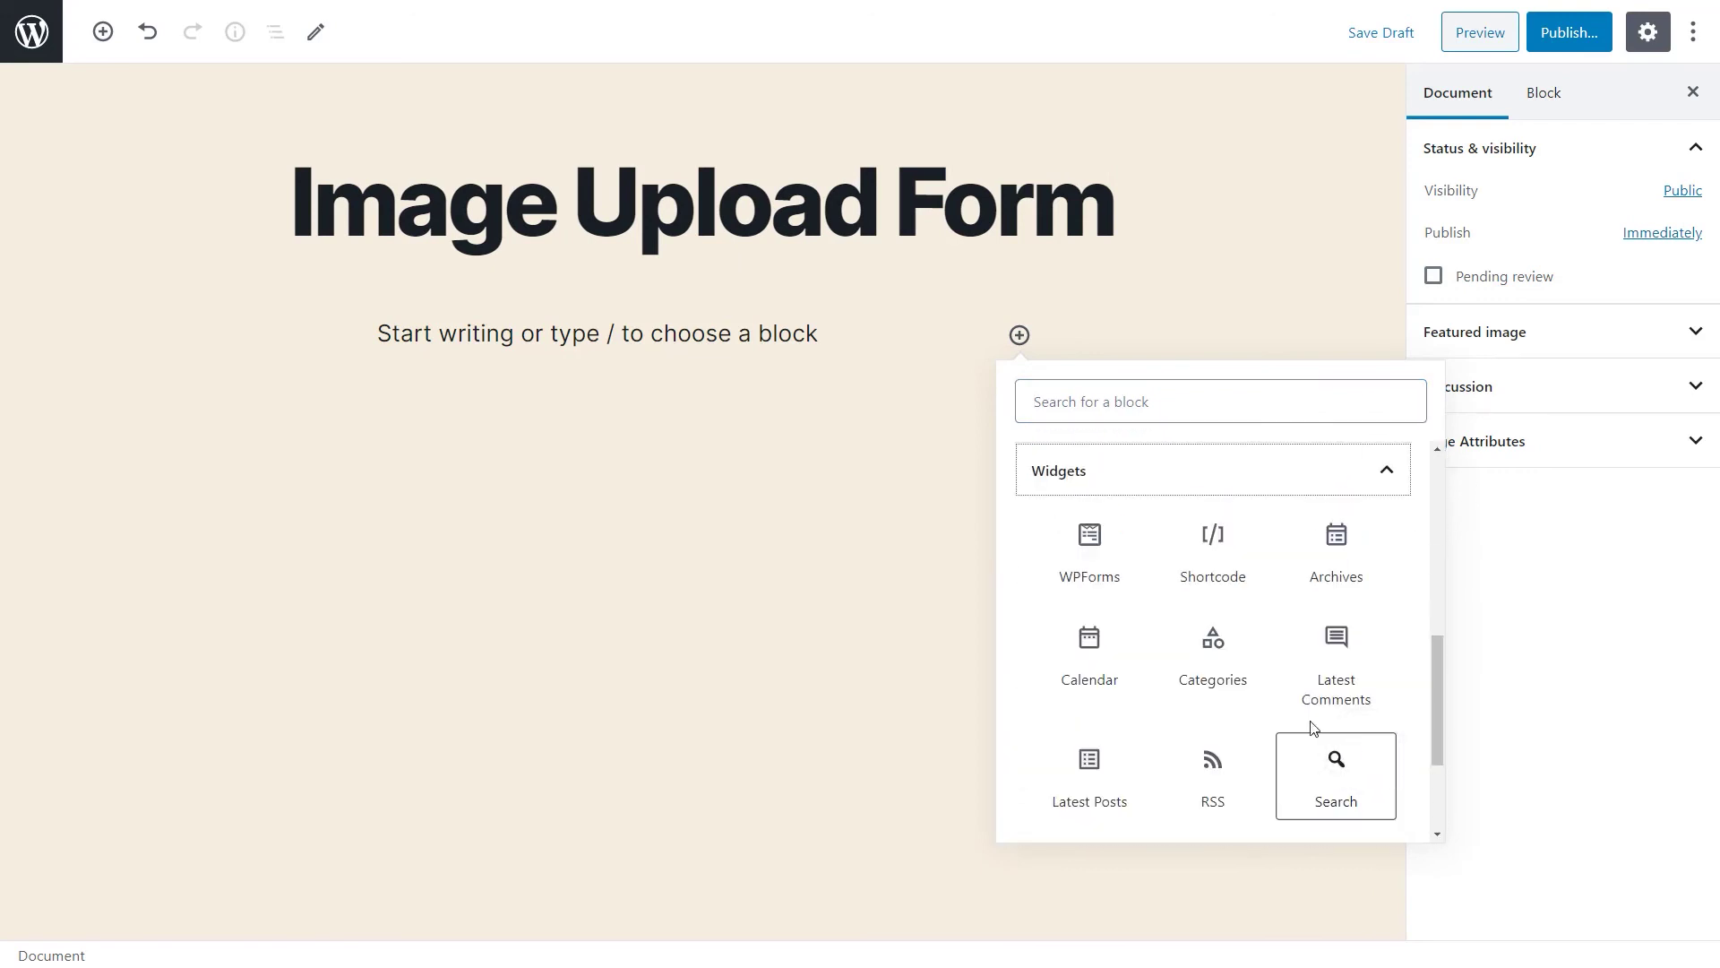
click(1117, 573)
click(903, 534)
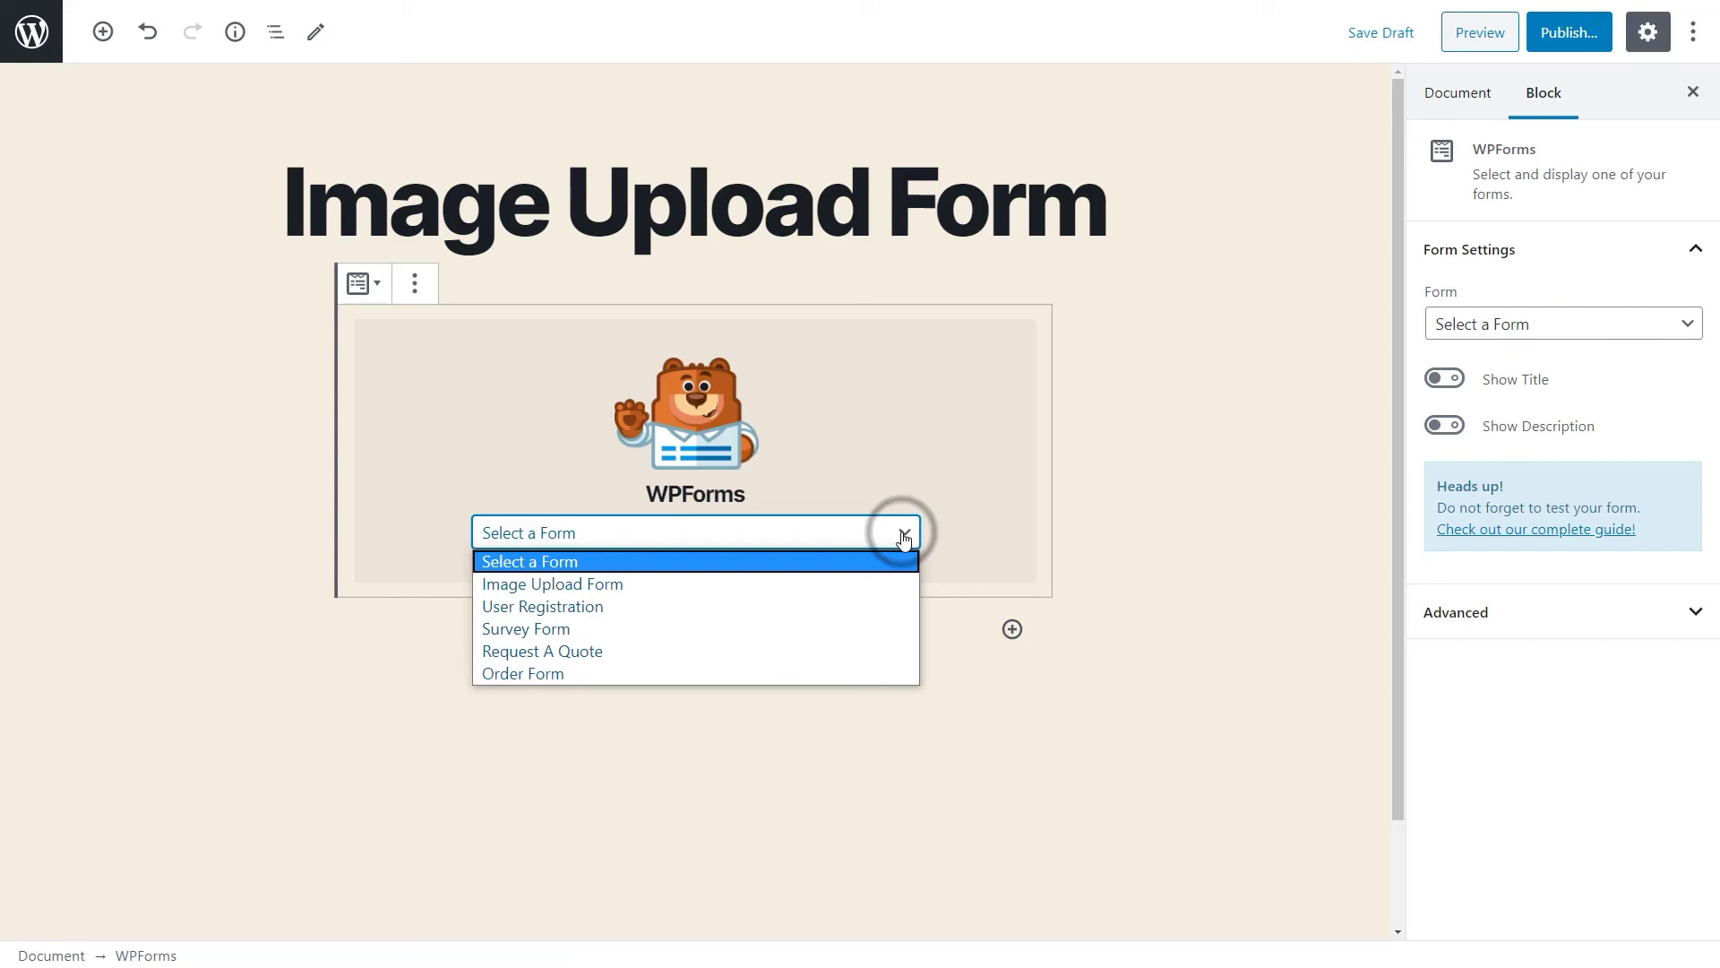
click(888, 580)
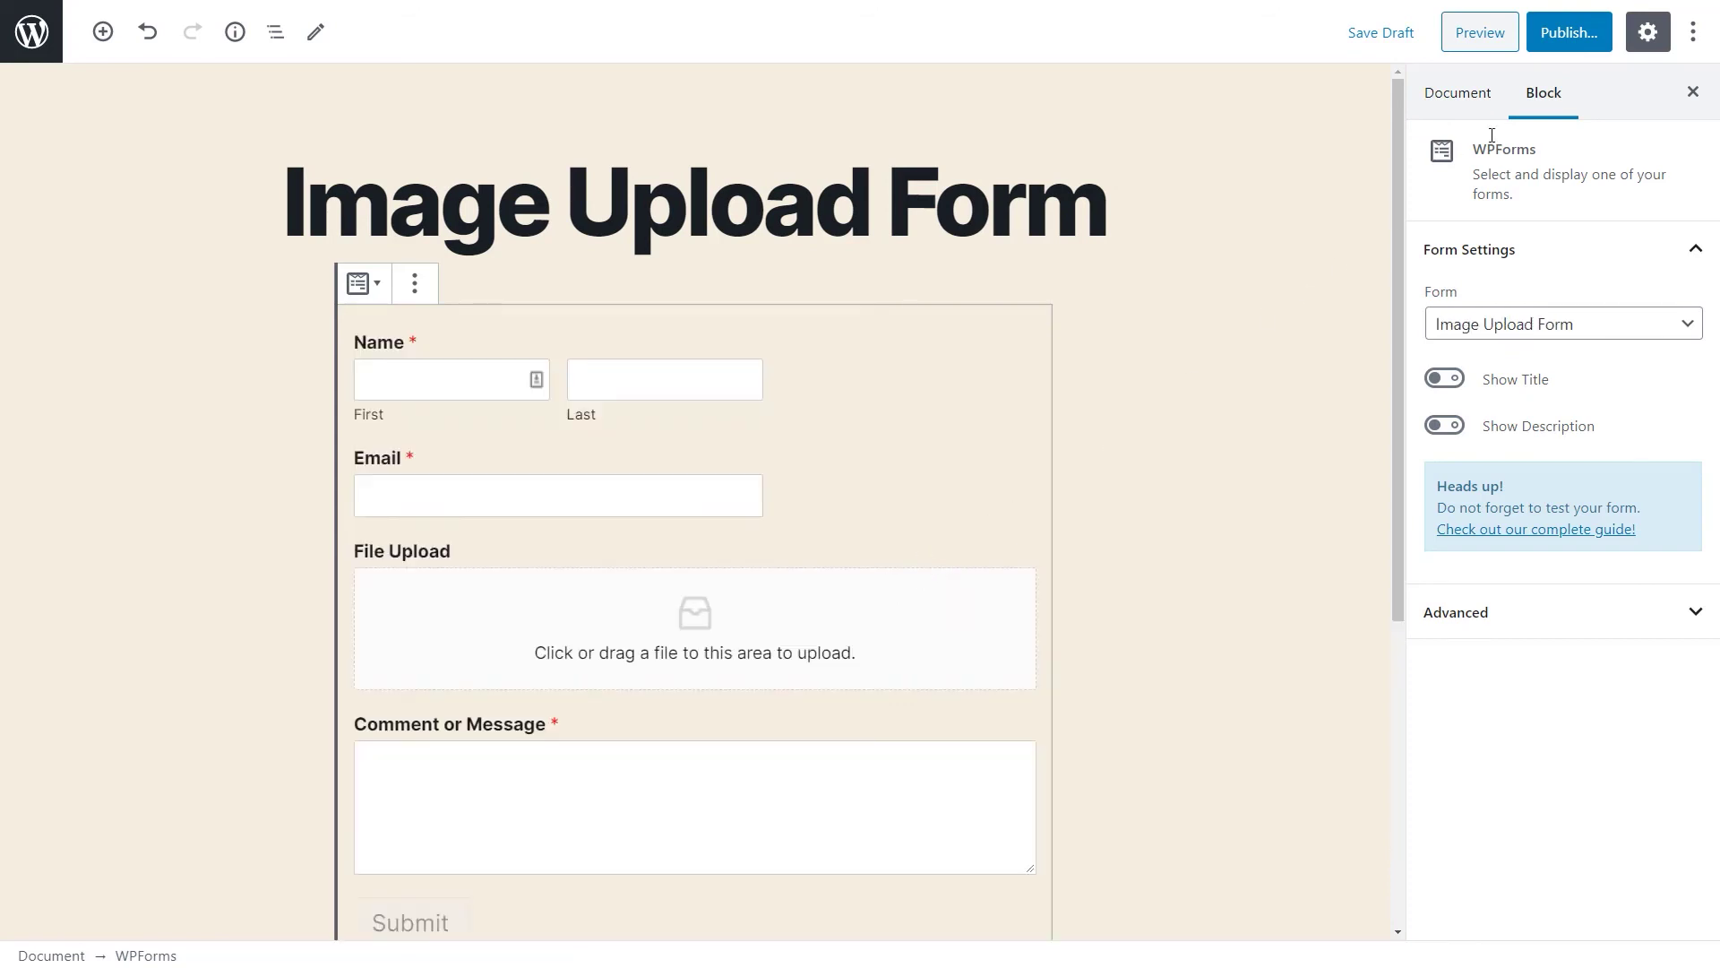
click(1569, 32)
click(1565, 30)
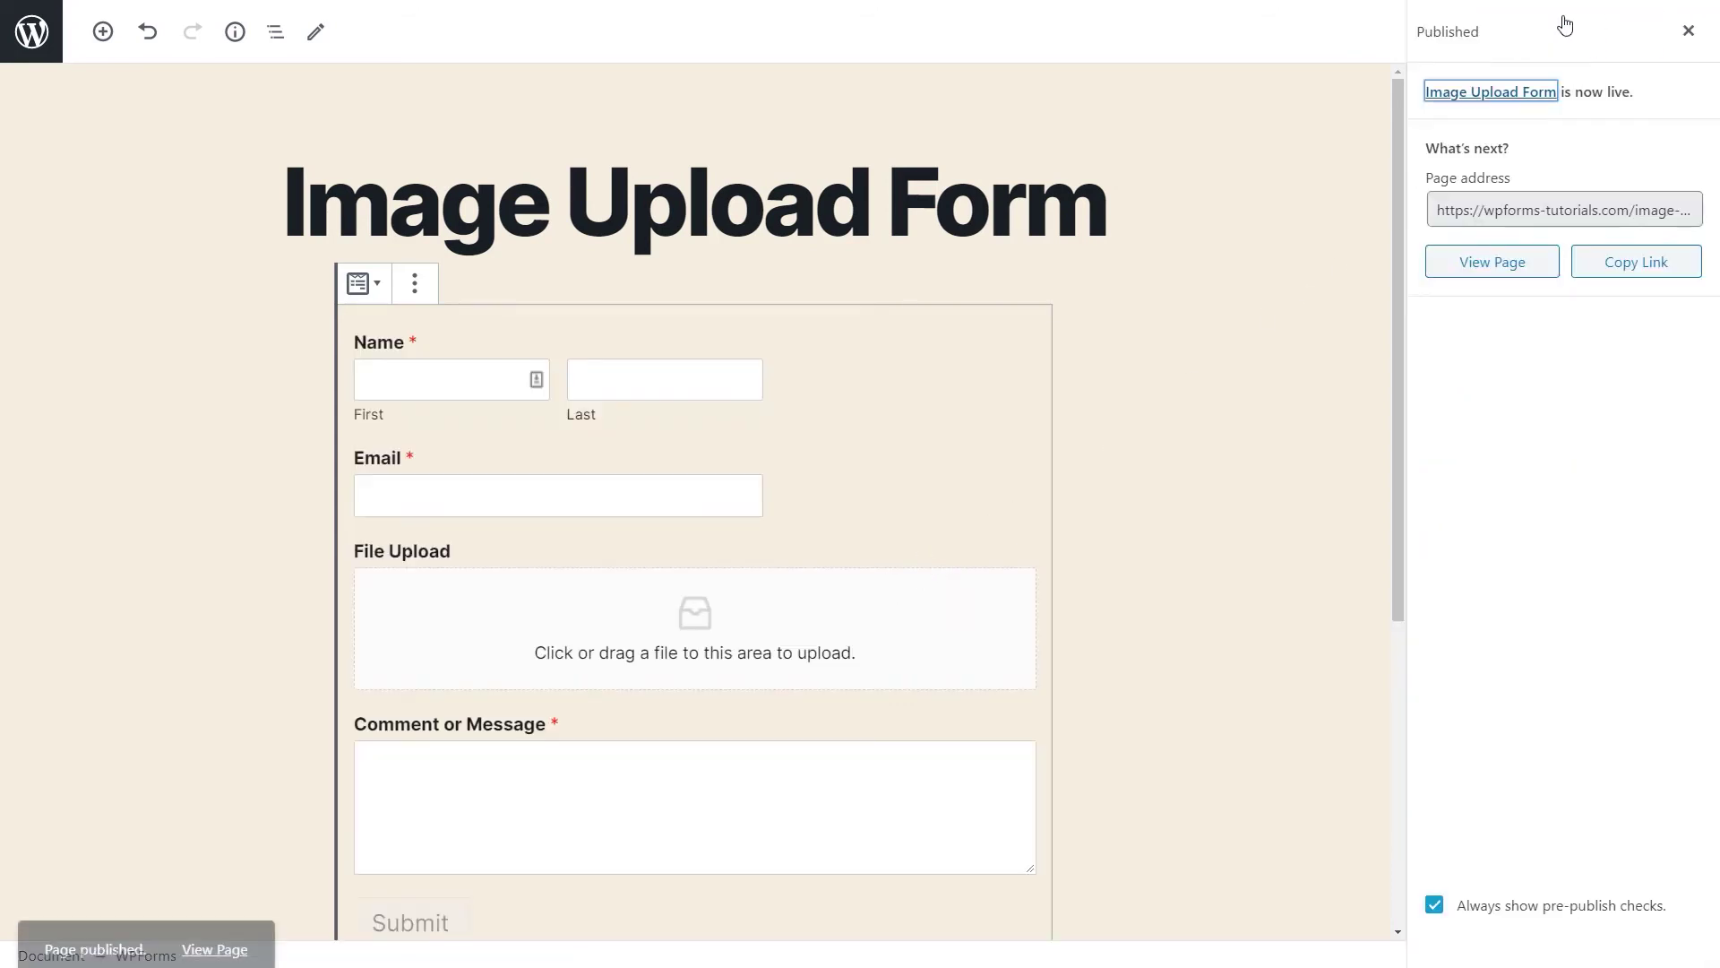
Submit a test entry on the live page, then open its details under the Image Upload Form entries.
click(1530, 266)
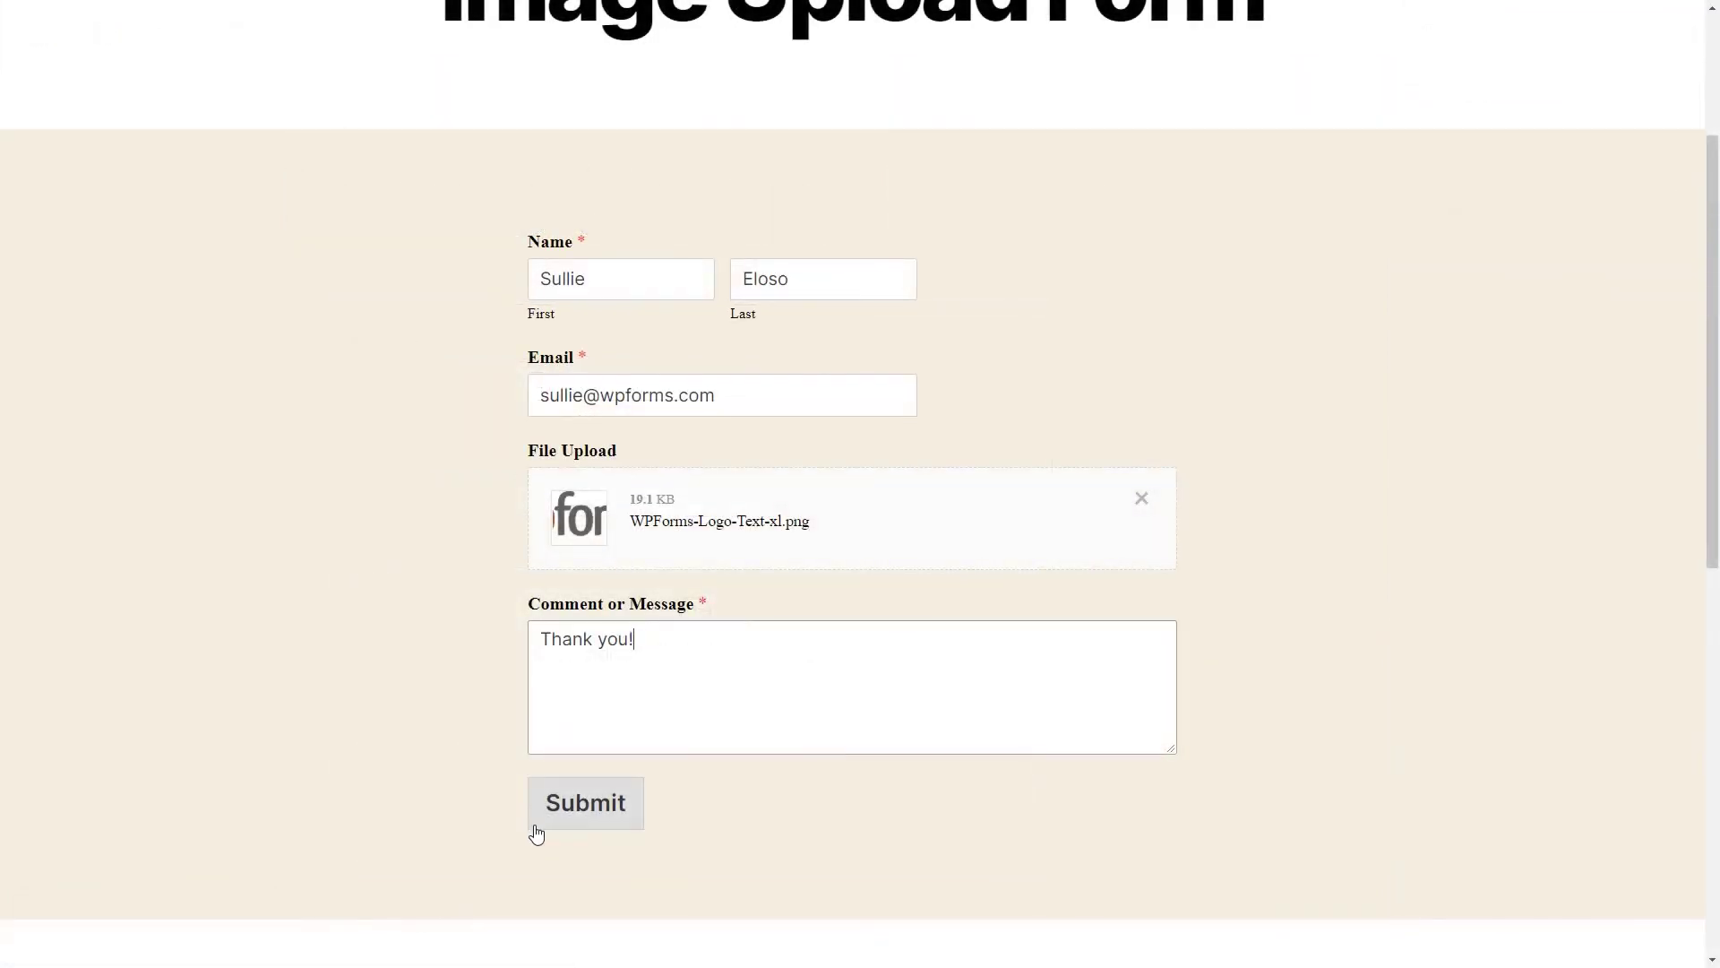
click(535, 824)
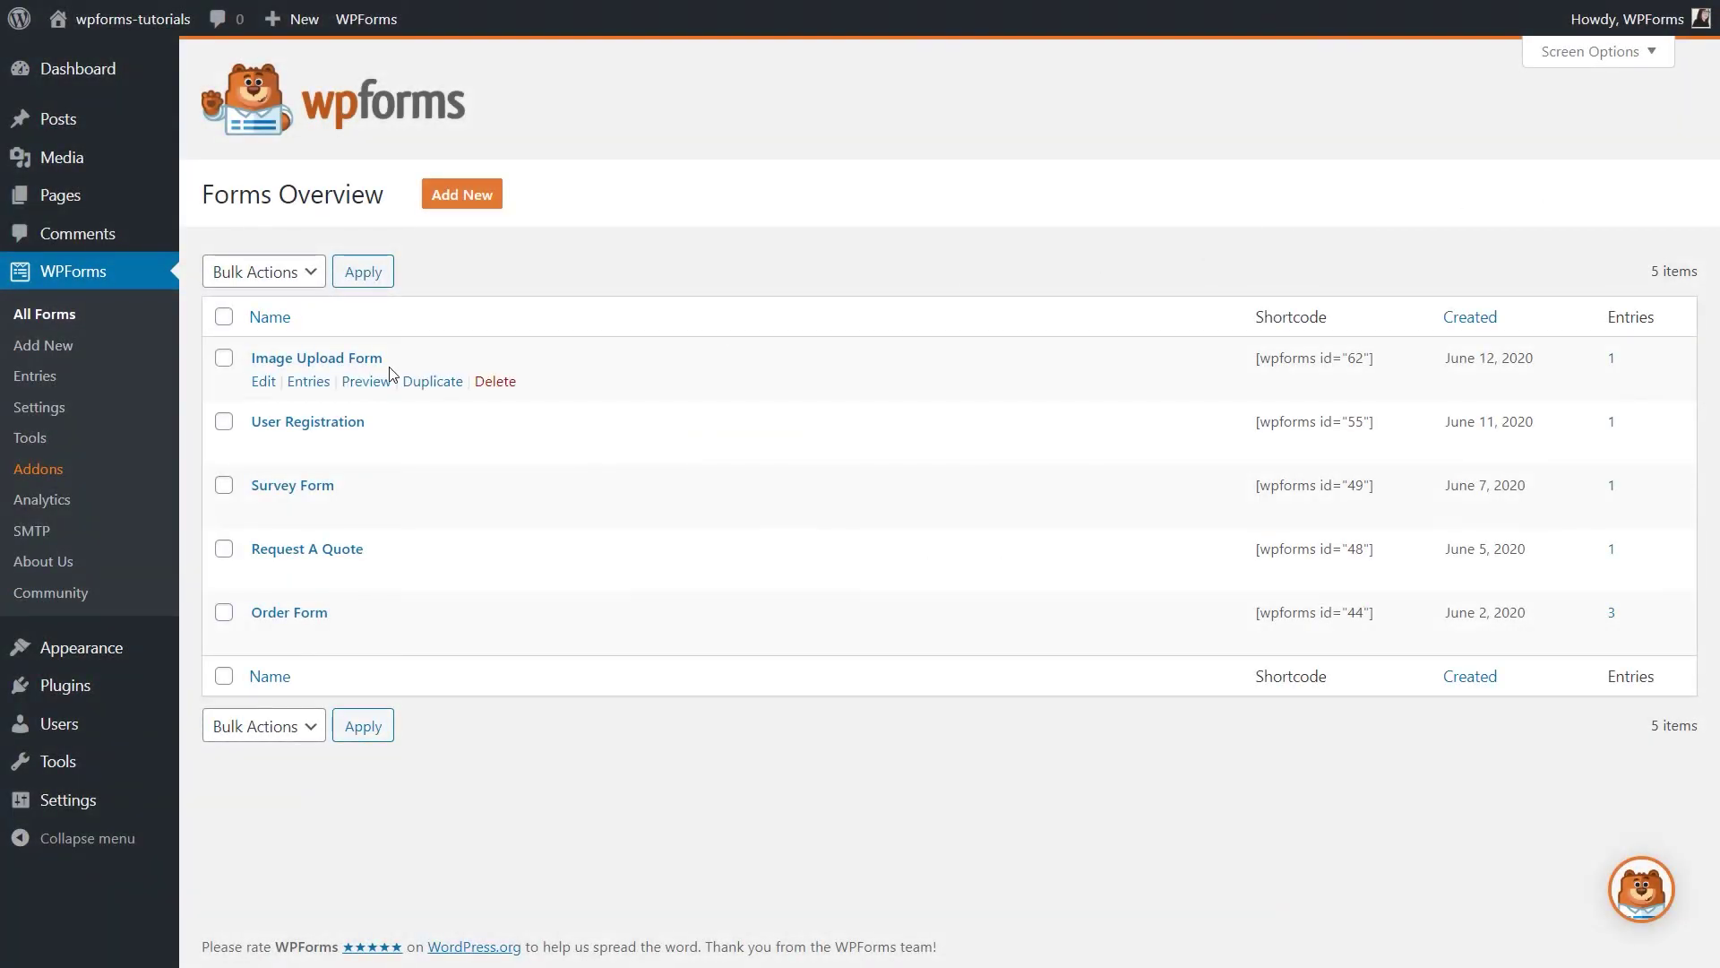
click(309, 381)
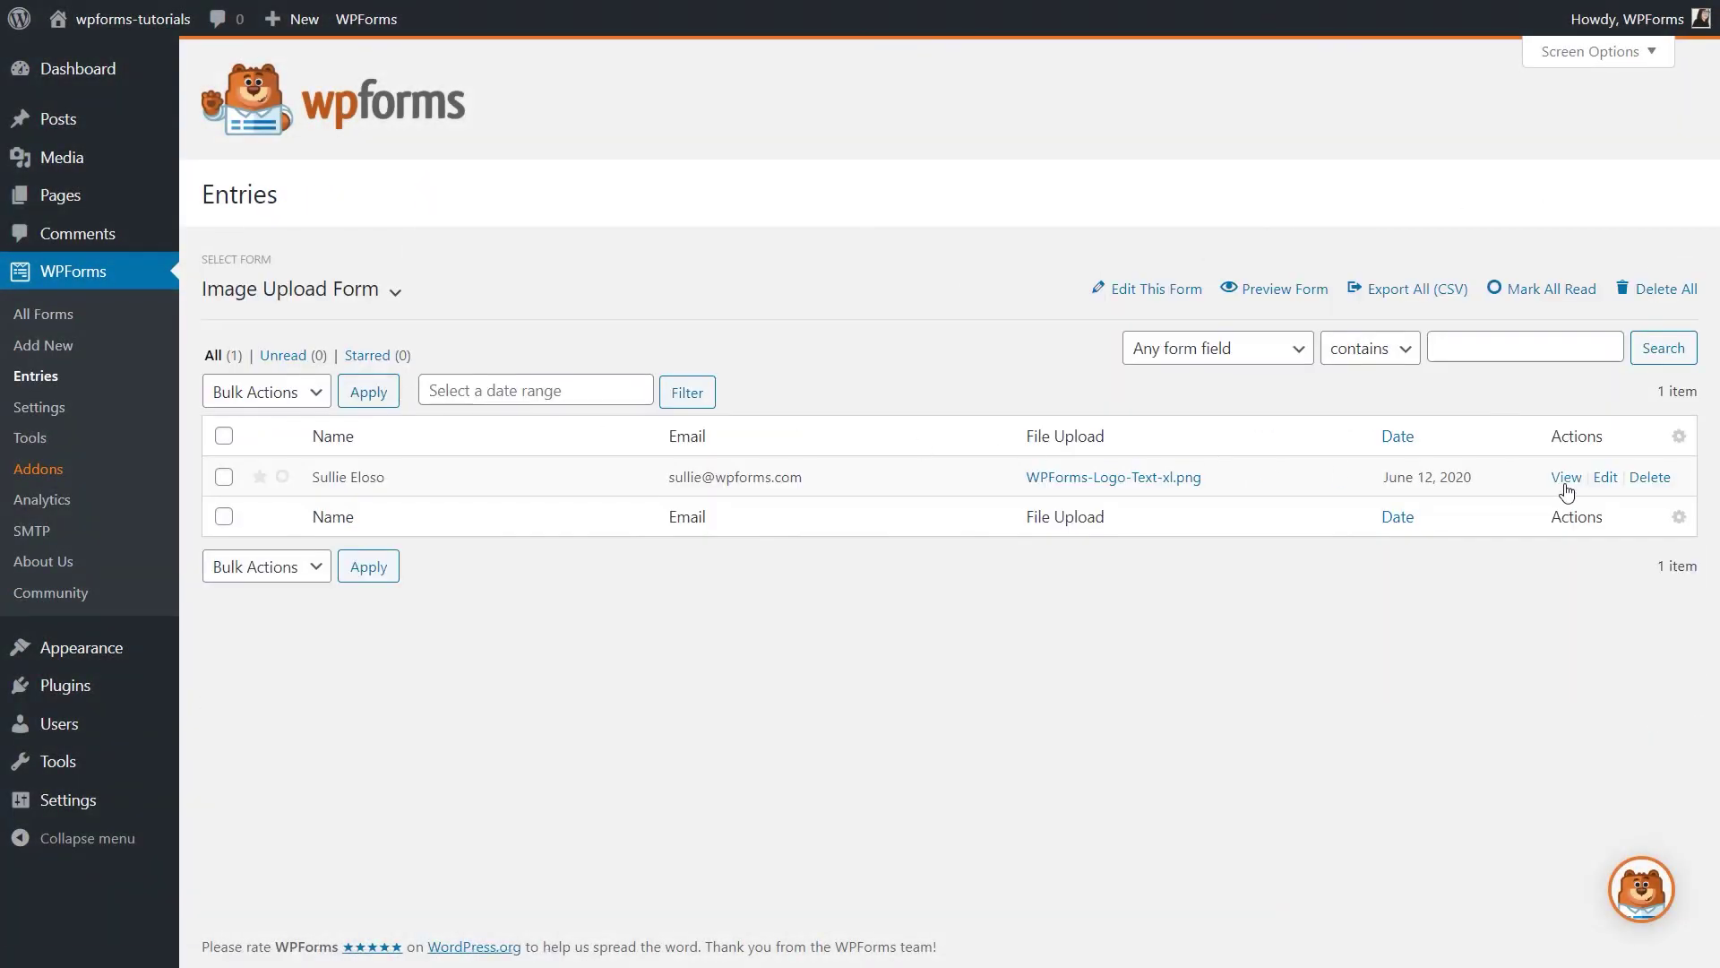
click(1566, 489)
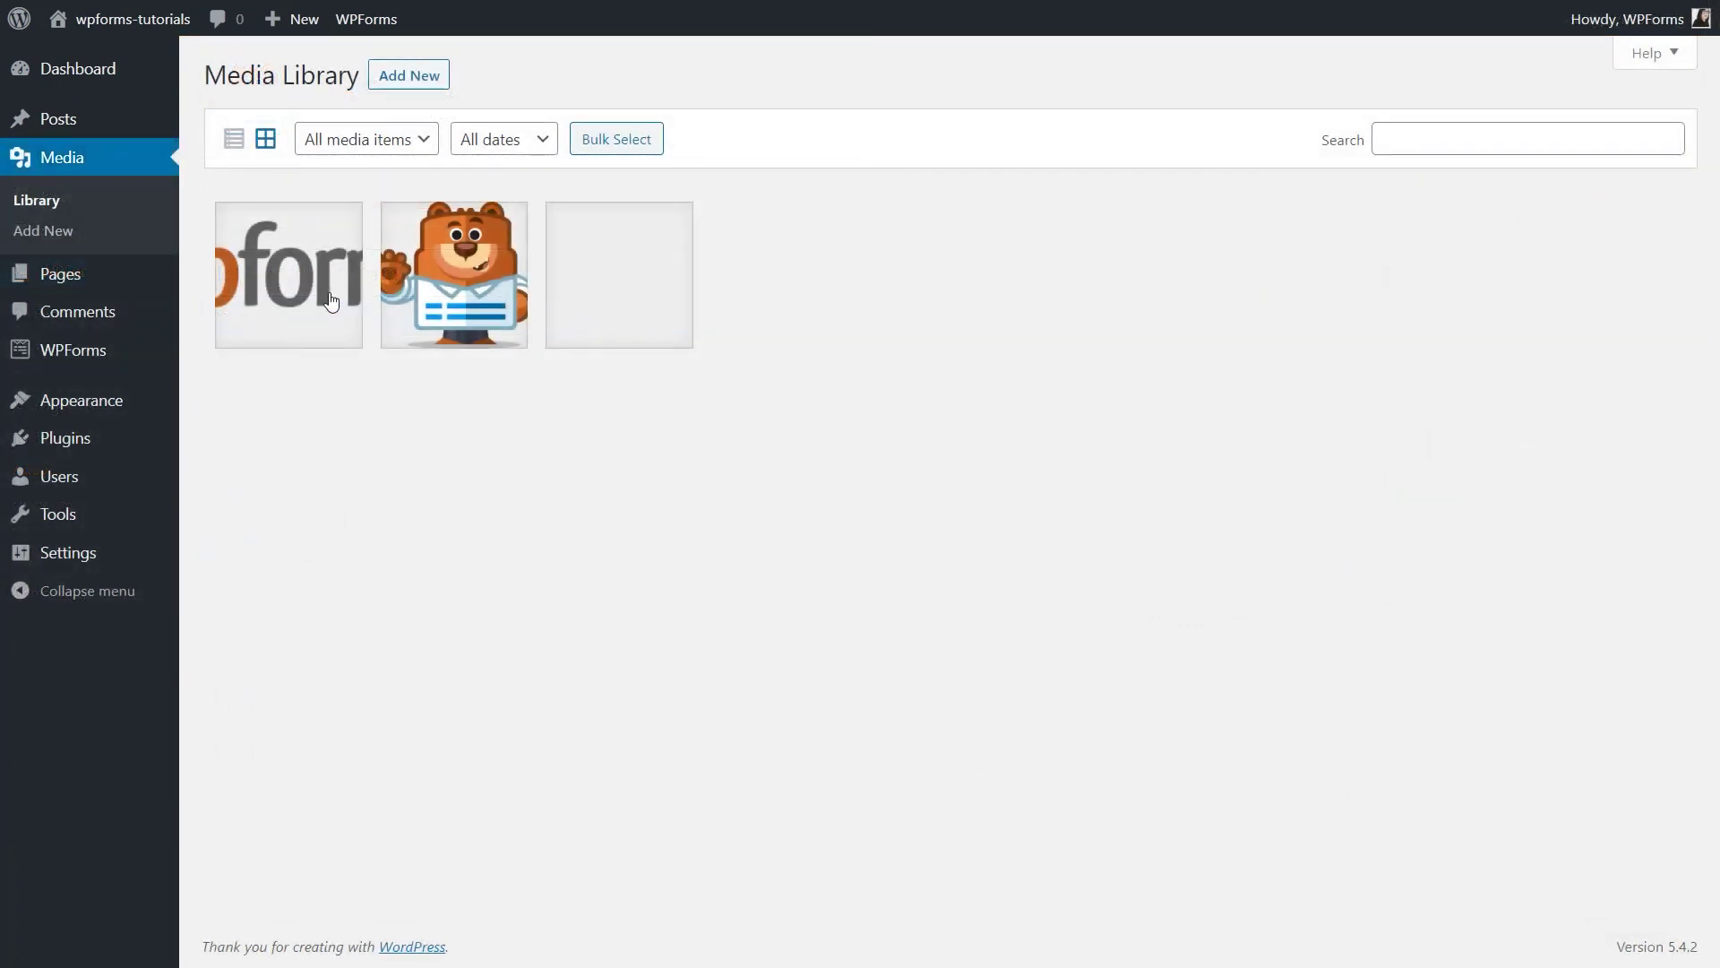
Select the uploaded logo image, the first thumbnail in the Media Library grid.
click(330, 299)
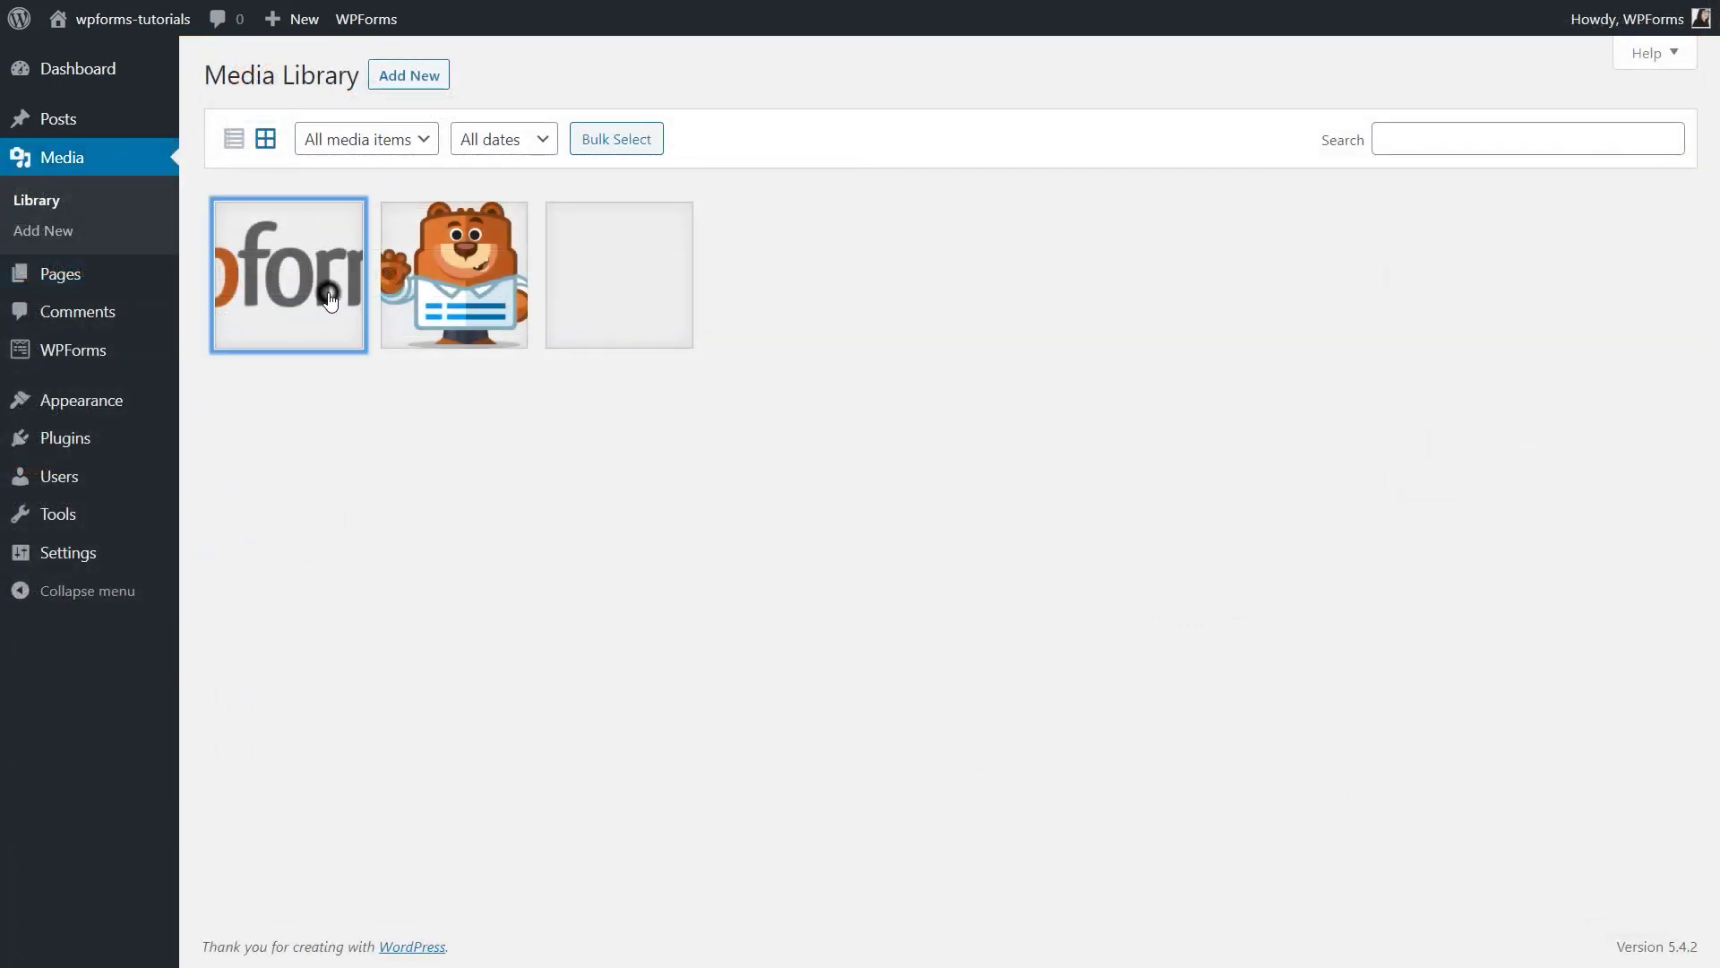